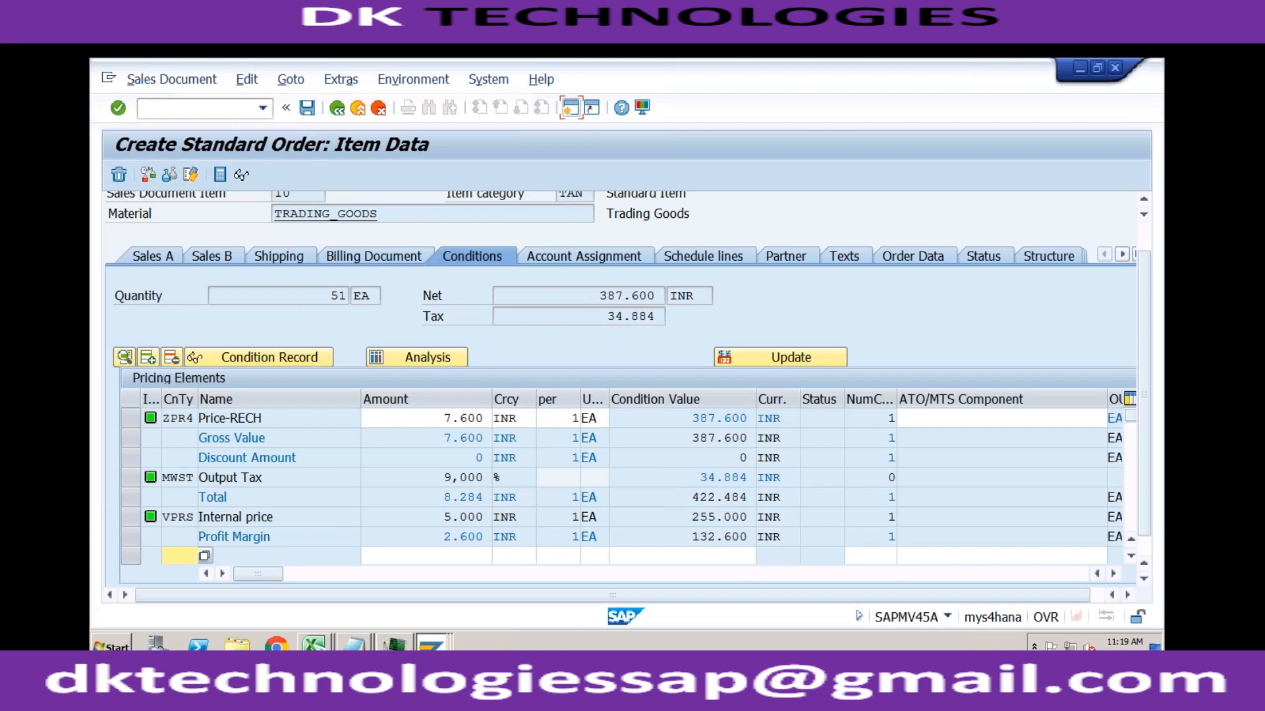
Step: Leave the standard sales order entirely and discard its unsaved changes
{"action": "left_click", "coordinate": [357, 107]}
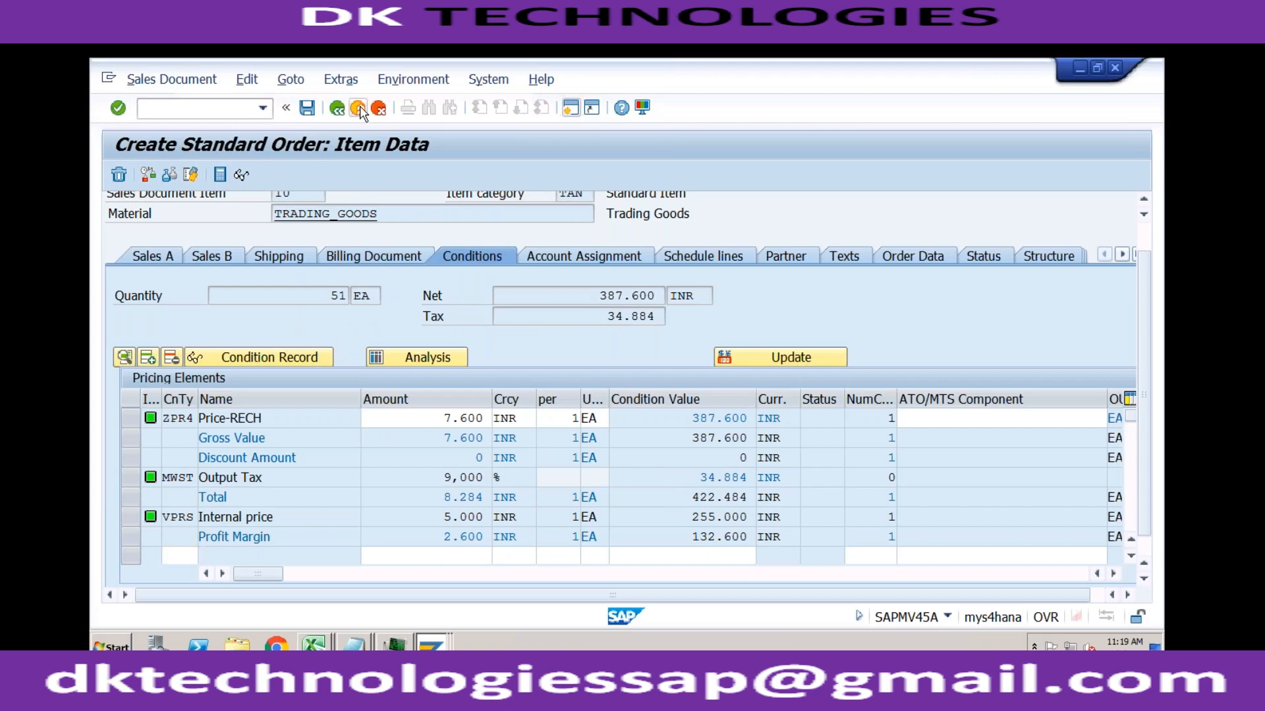
{"action": "left_click", "coordinate": [487, 396]}
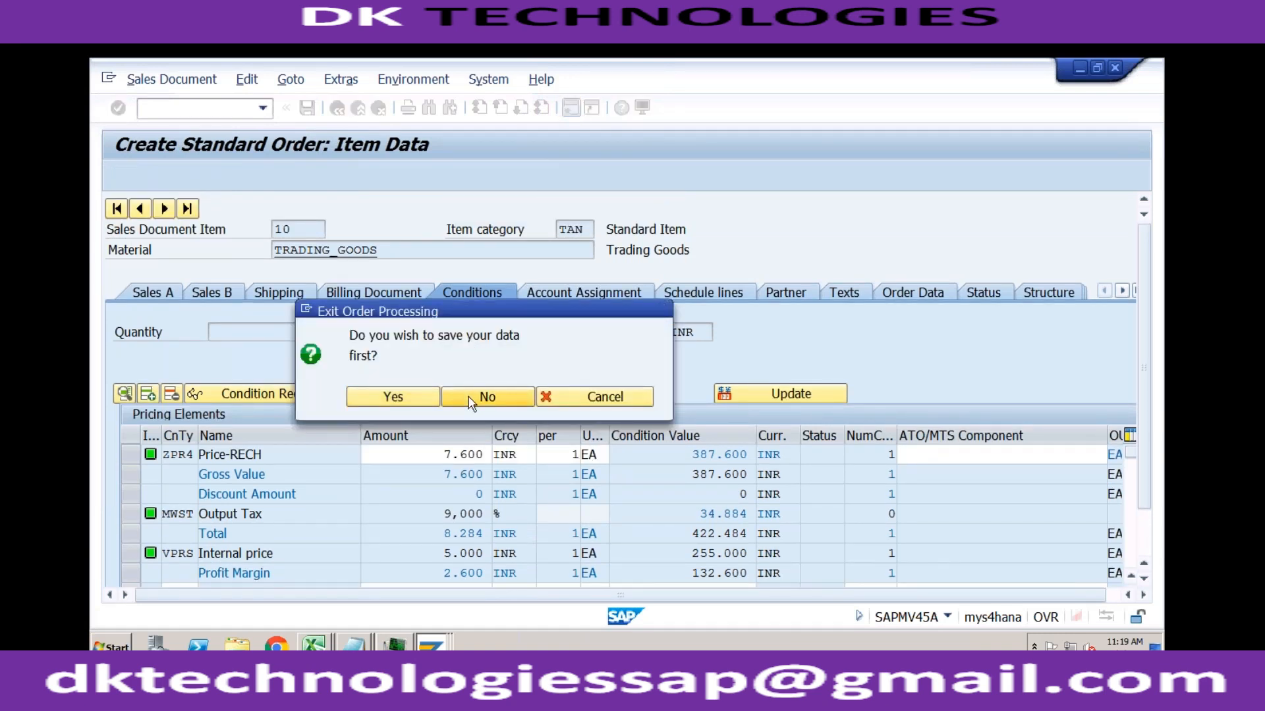
{"action": "left_click", "coordinate": [263, 108]}
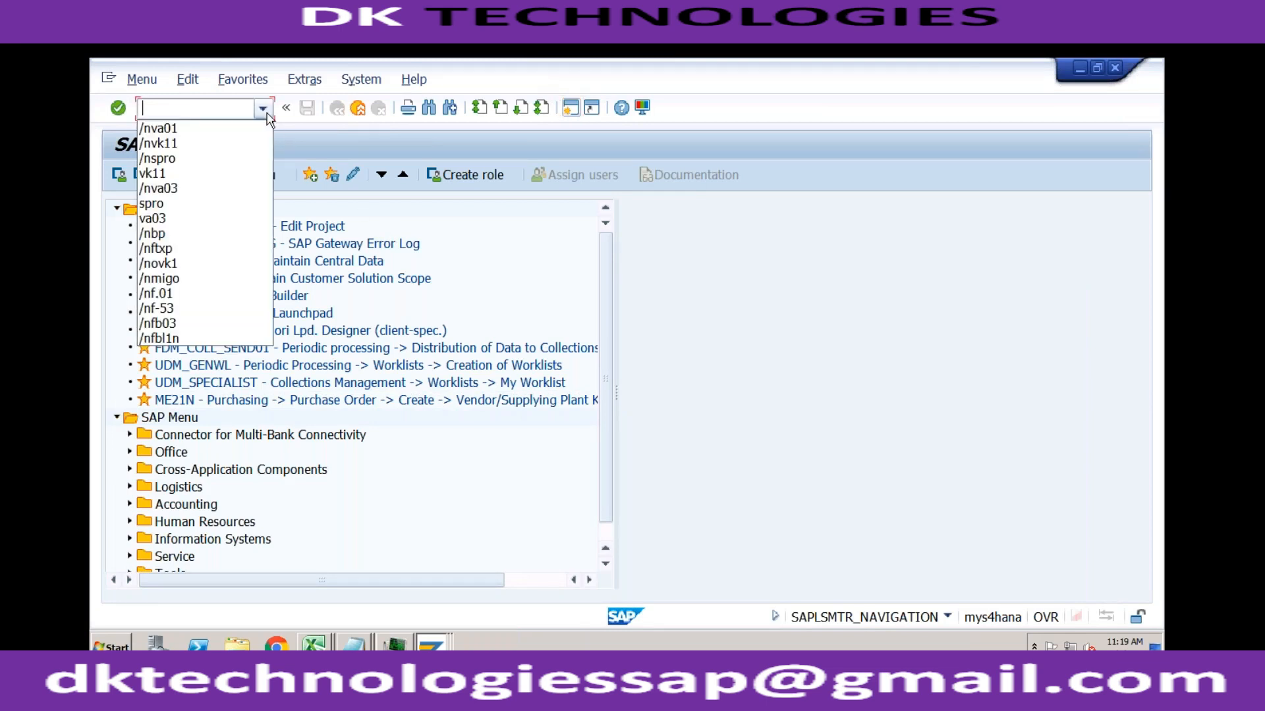
{"action": "left_click", "coordinate": [263, 111]}
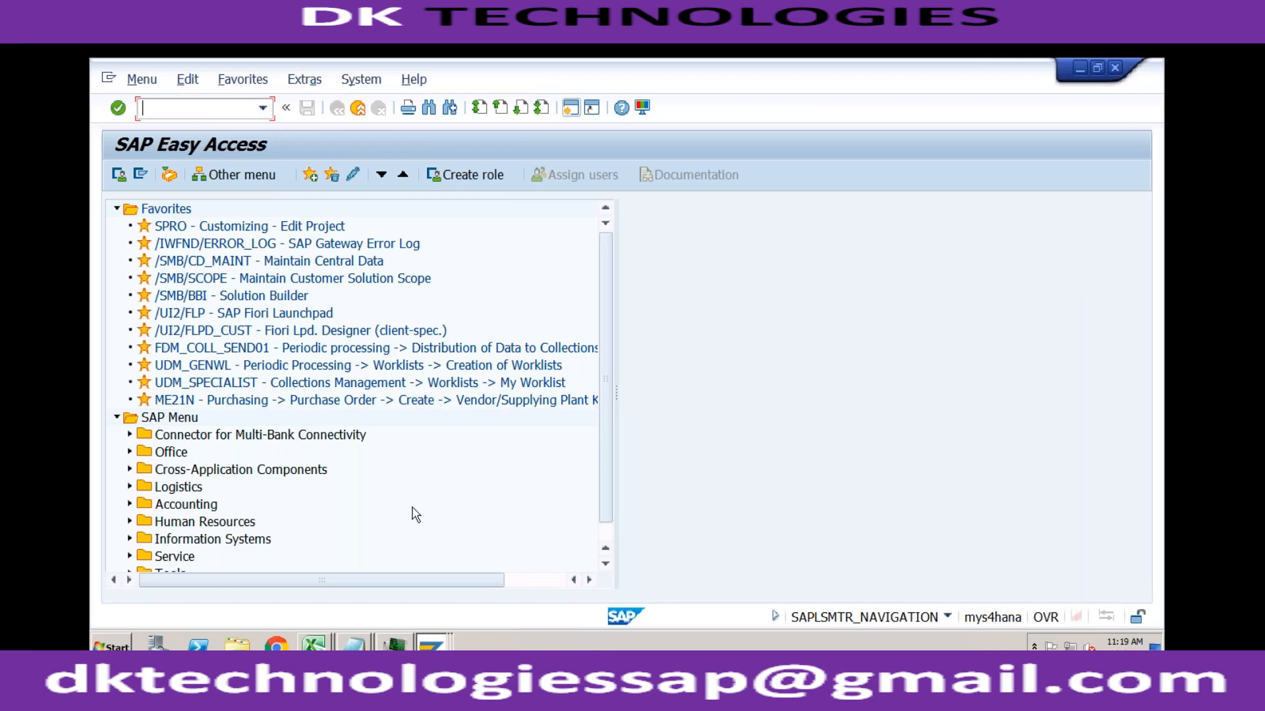
Step: Switch to the open accesses overview session and return to the IMG structure, discarding its changes
{"action": "left_click", "coordinate": [440, 644]}
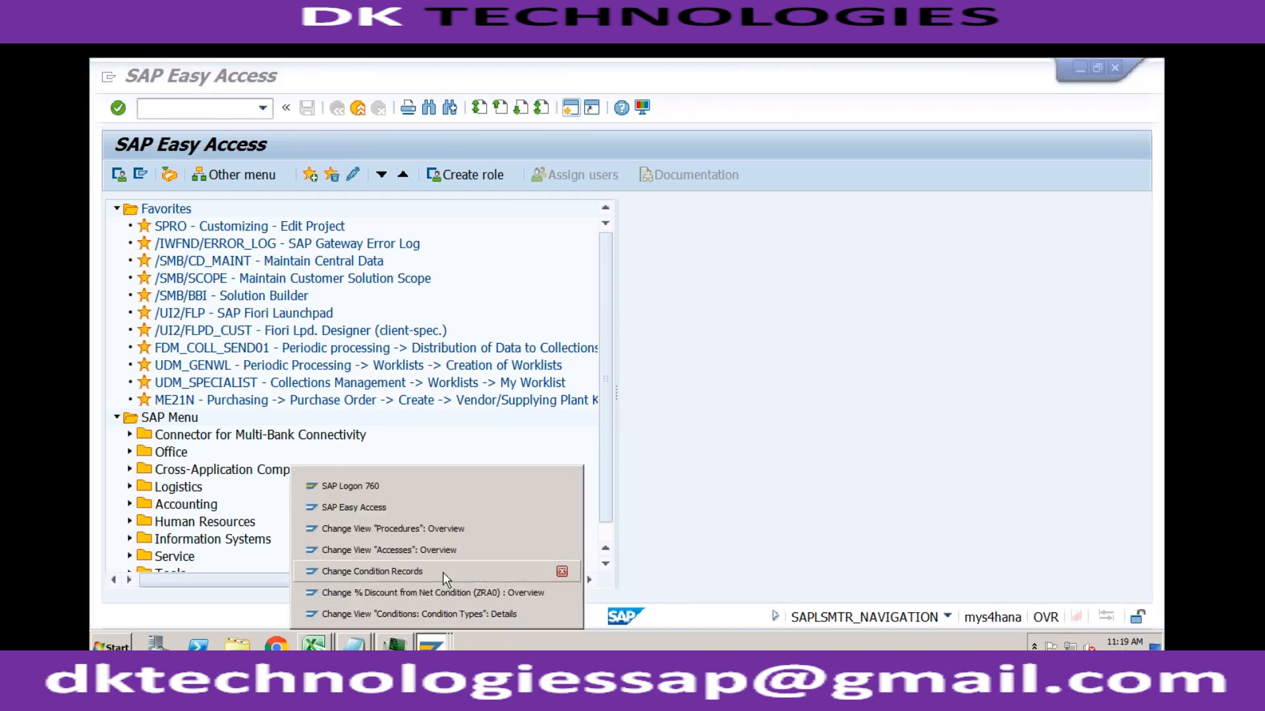
{"action": "left_click", "coordinate": [445, 552]}
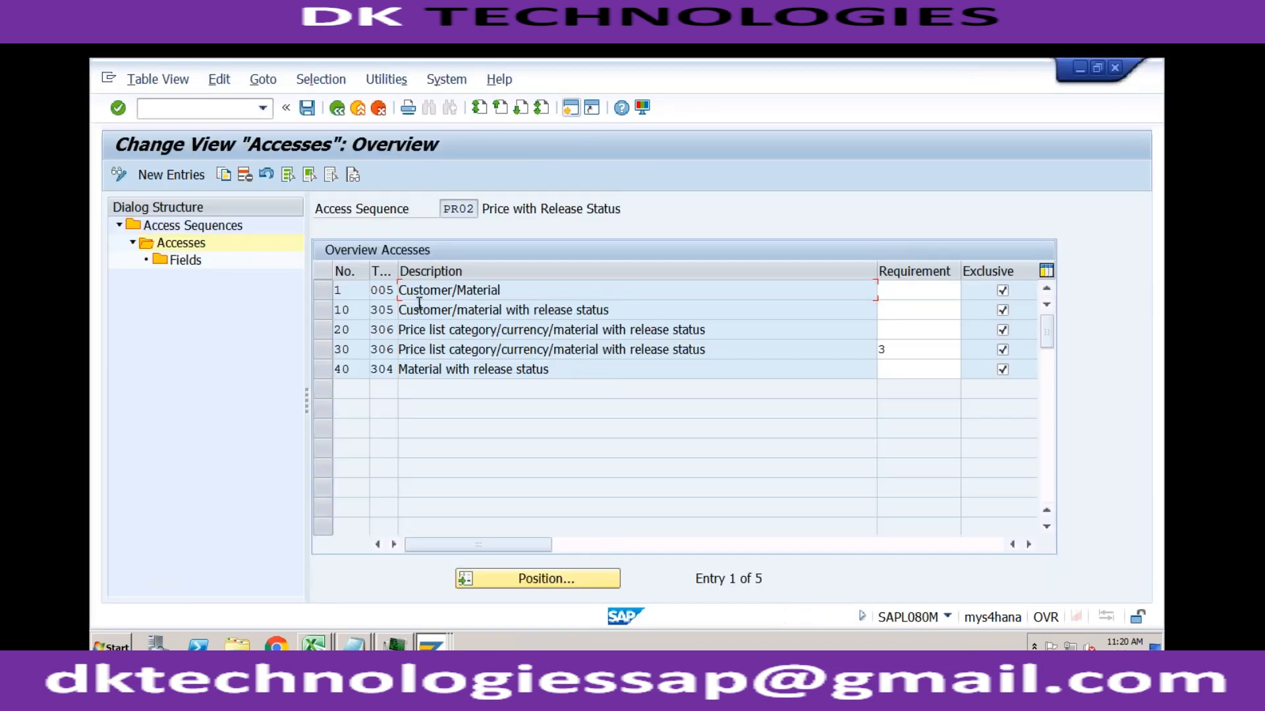
{"action": "left_click", "coordinate": [339, 111]}
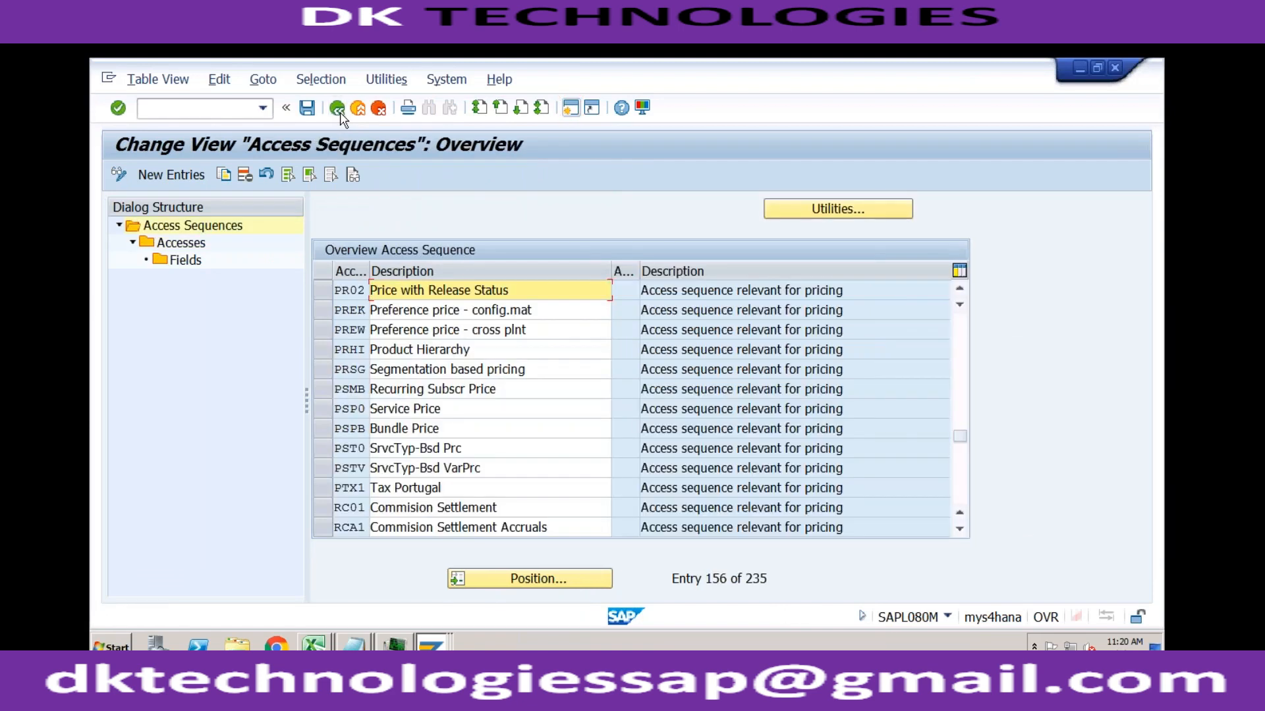
{"action": "left_click", "coordinate": [339, 111]}
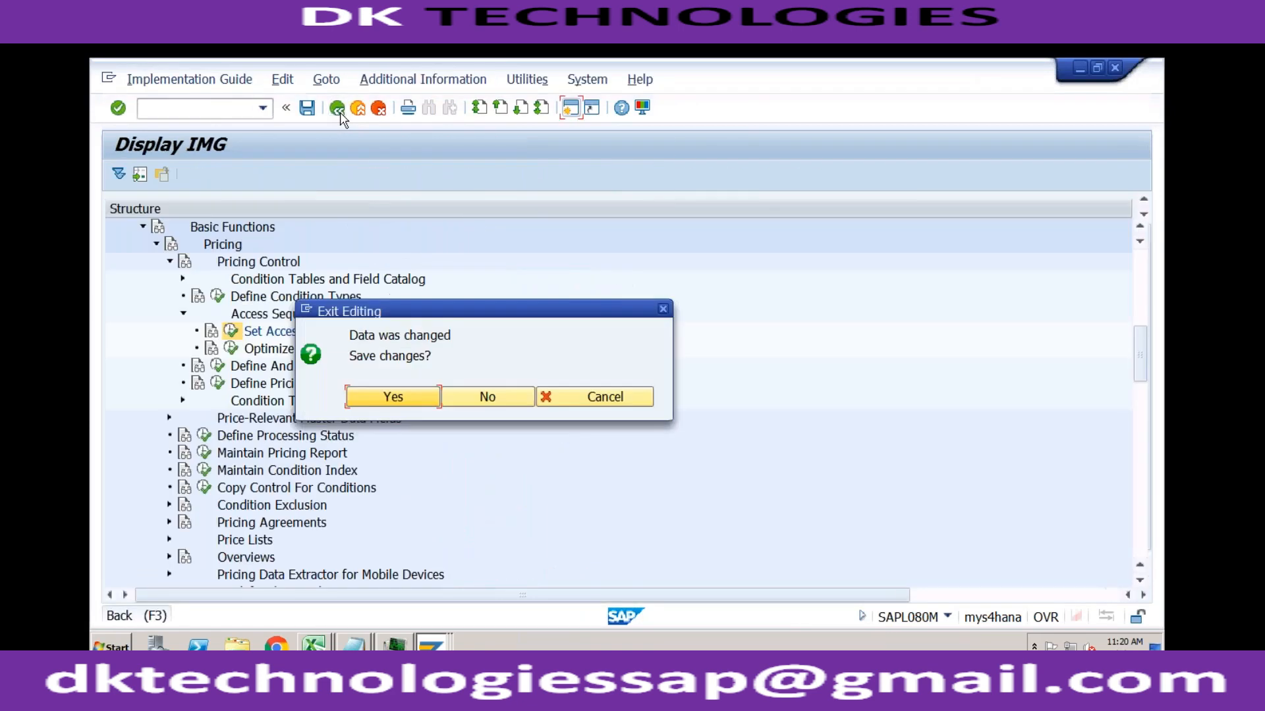
{"action": "left_click", "coordinate": [483, 399]}
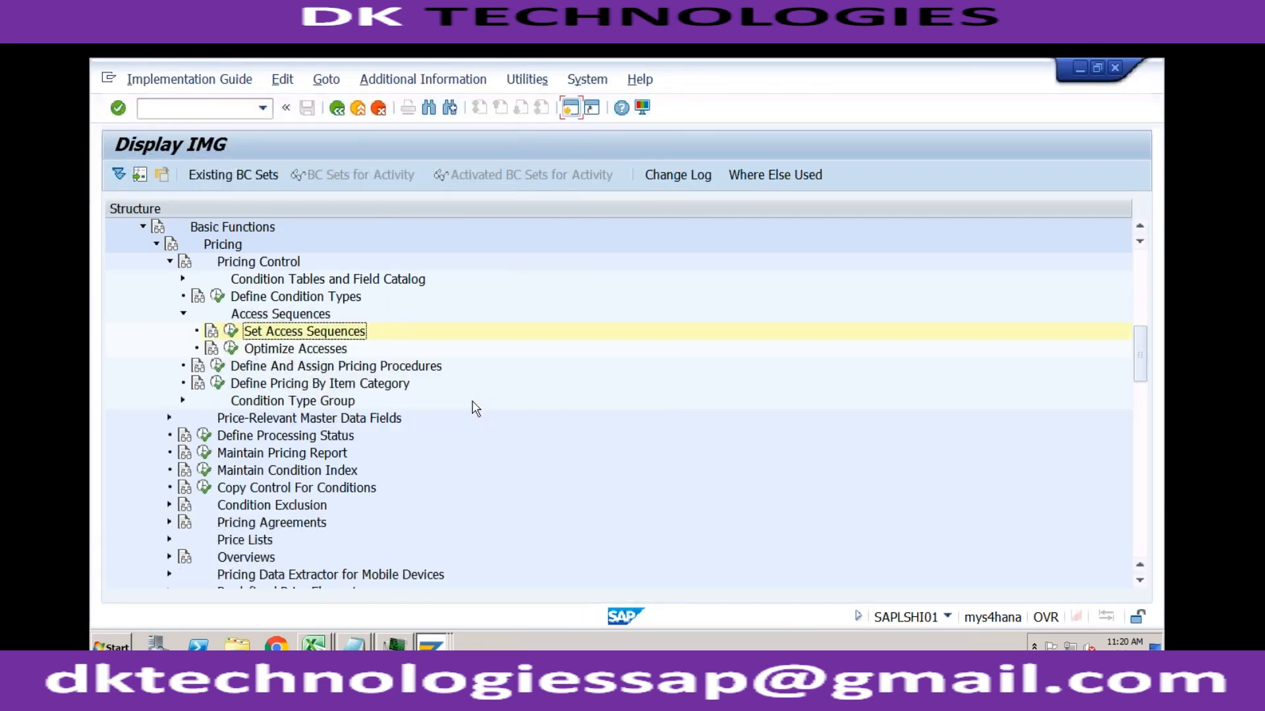
Step: Open Set Access Sequences, locate access sequence PR02 and show its accesses
{"action": "left_click", "coordinate": [231, 331]}
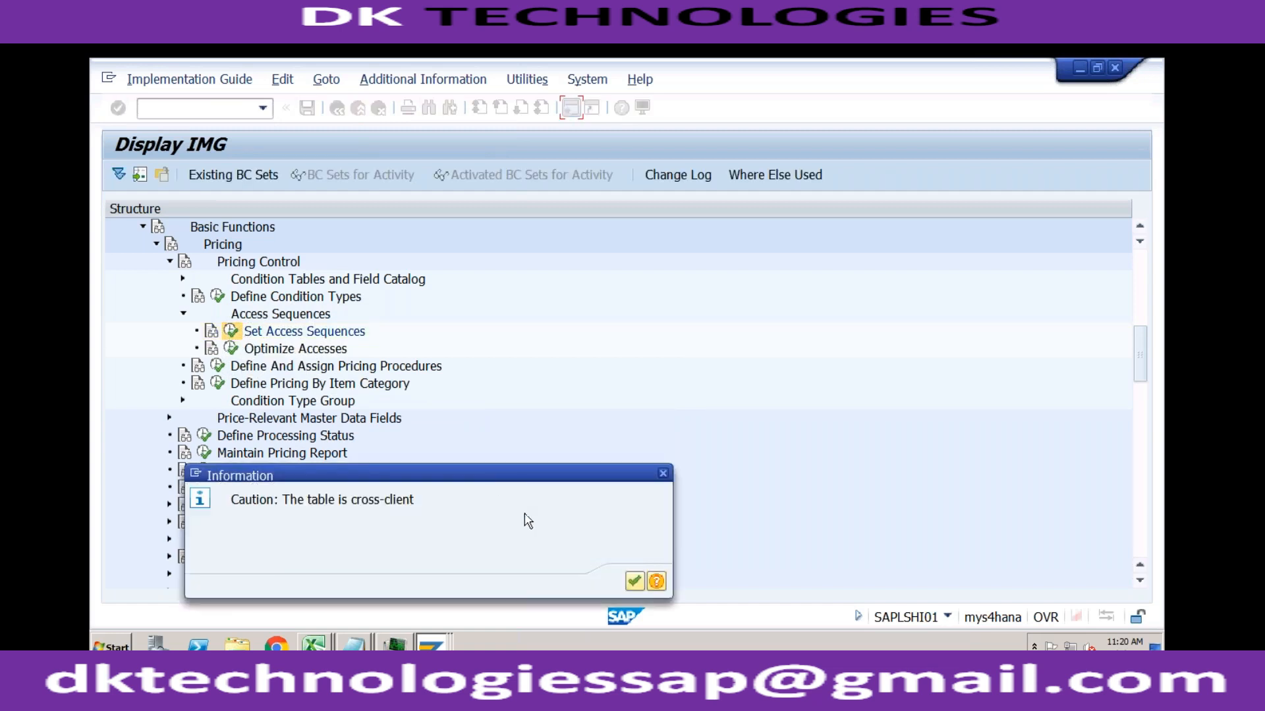
{"action": "left_click", "coordinate": [634, 581]}
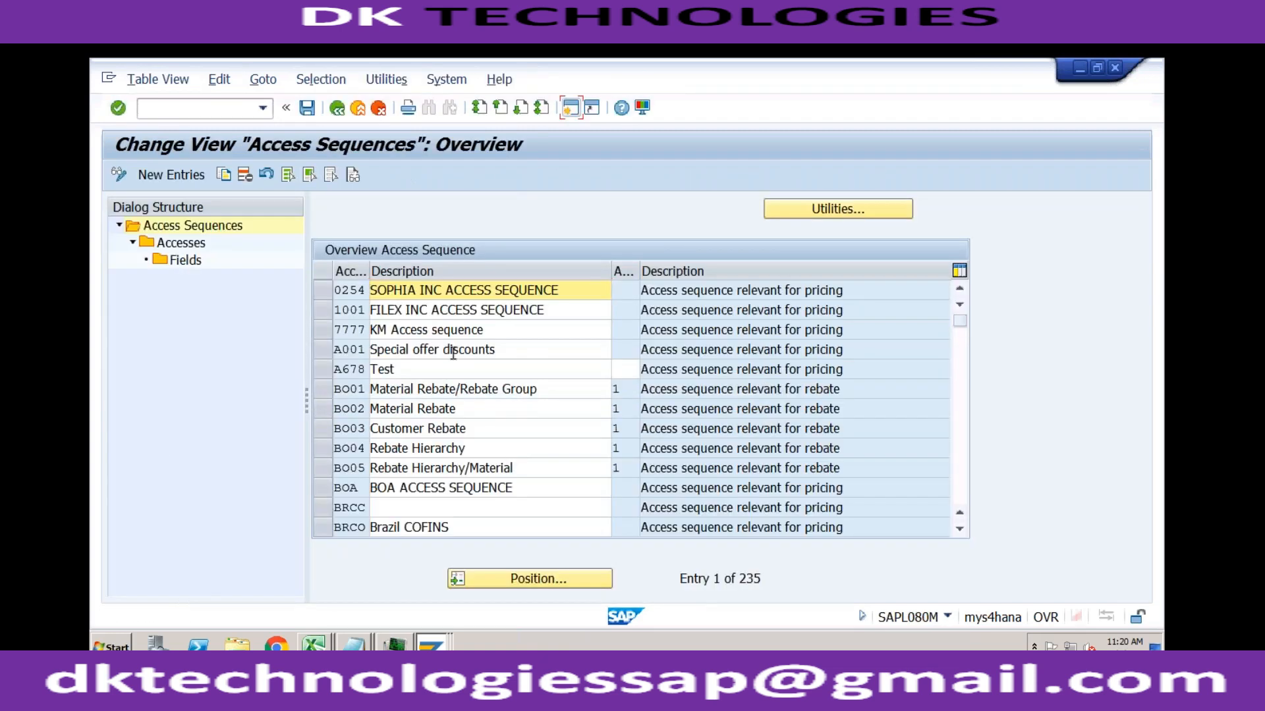
{"action": "left_click", "coordinate": [510, 580]}
{"action": "type", "text": "pr02"}
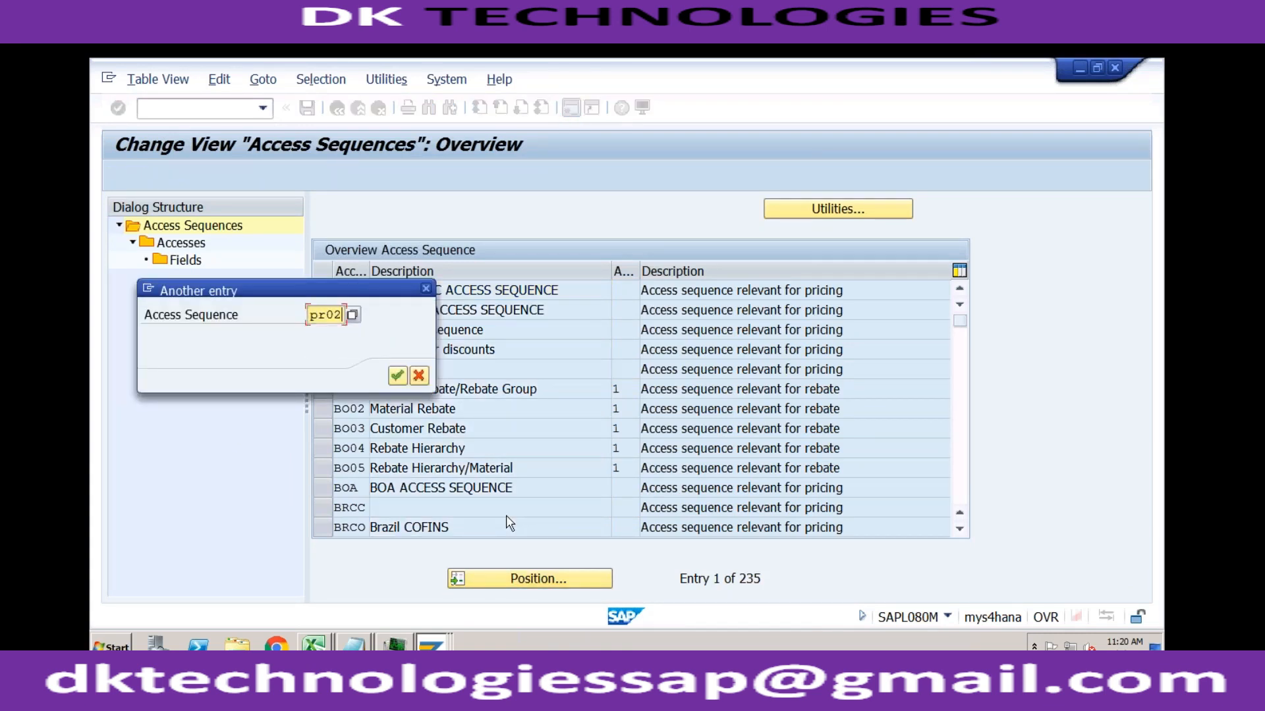
{"action": "key", "text": "Return"}
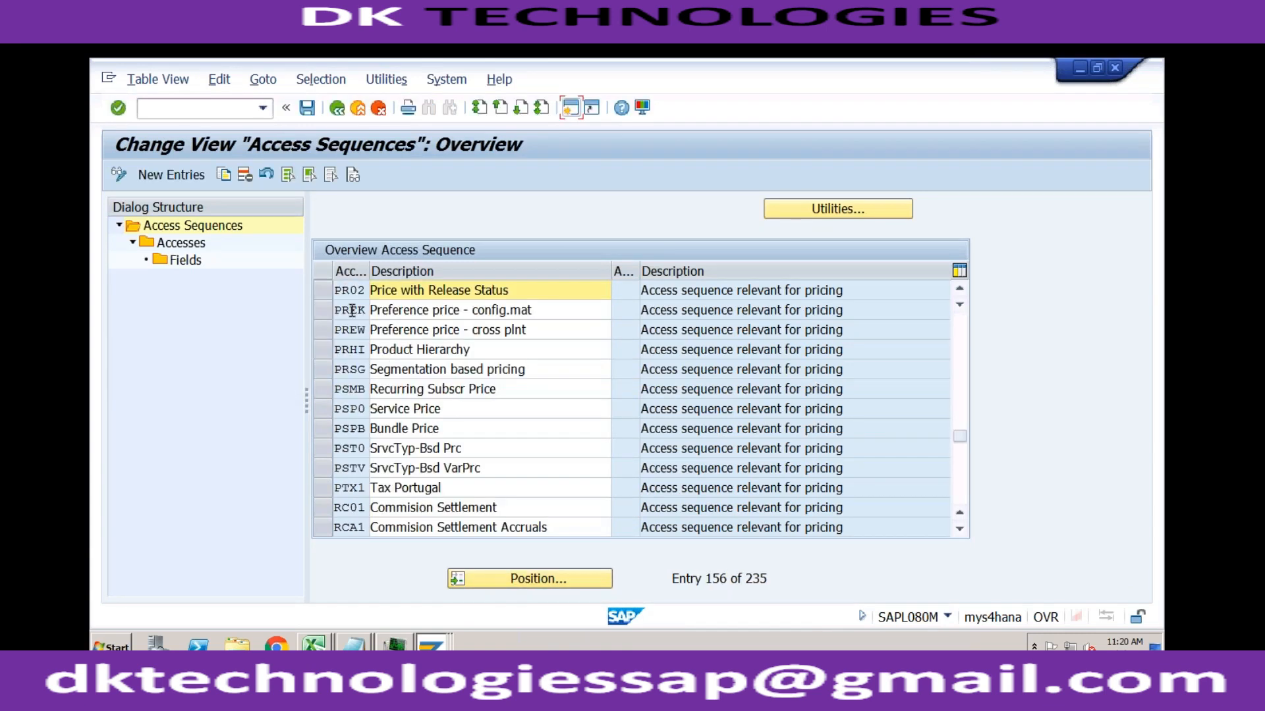
{"action": "left_click", "coordinate": [323, 291]}
{"action": "double_click", "coordinate": [181, 243]}
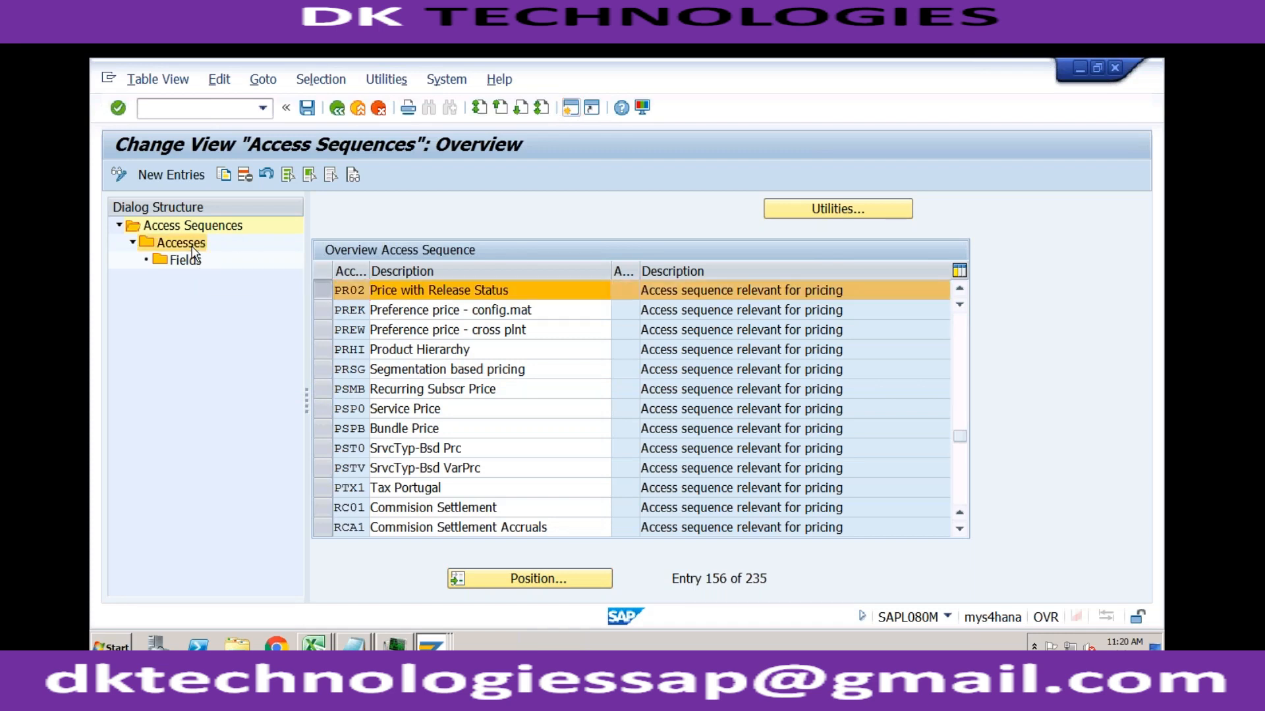
Step: Examine the fields of the Customer/Material access (table 005) in PR02 and return to the accesses overview
{"action": "left_click", "coordinate": [501, 291]}
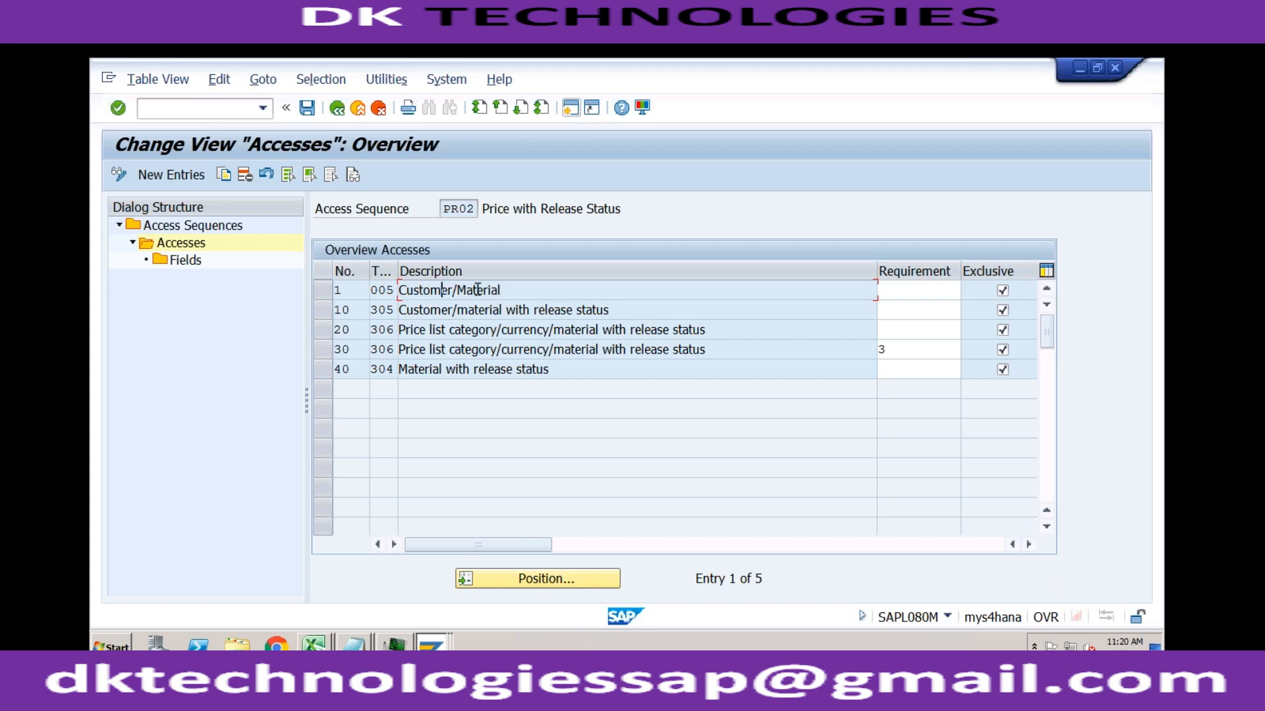
{"action": "left_click", "coordinate": [323, 293]}
{"action": "double_click", "coordinate": [189, 264]}
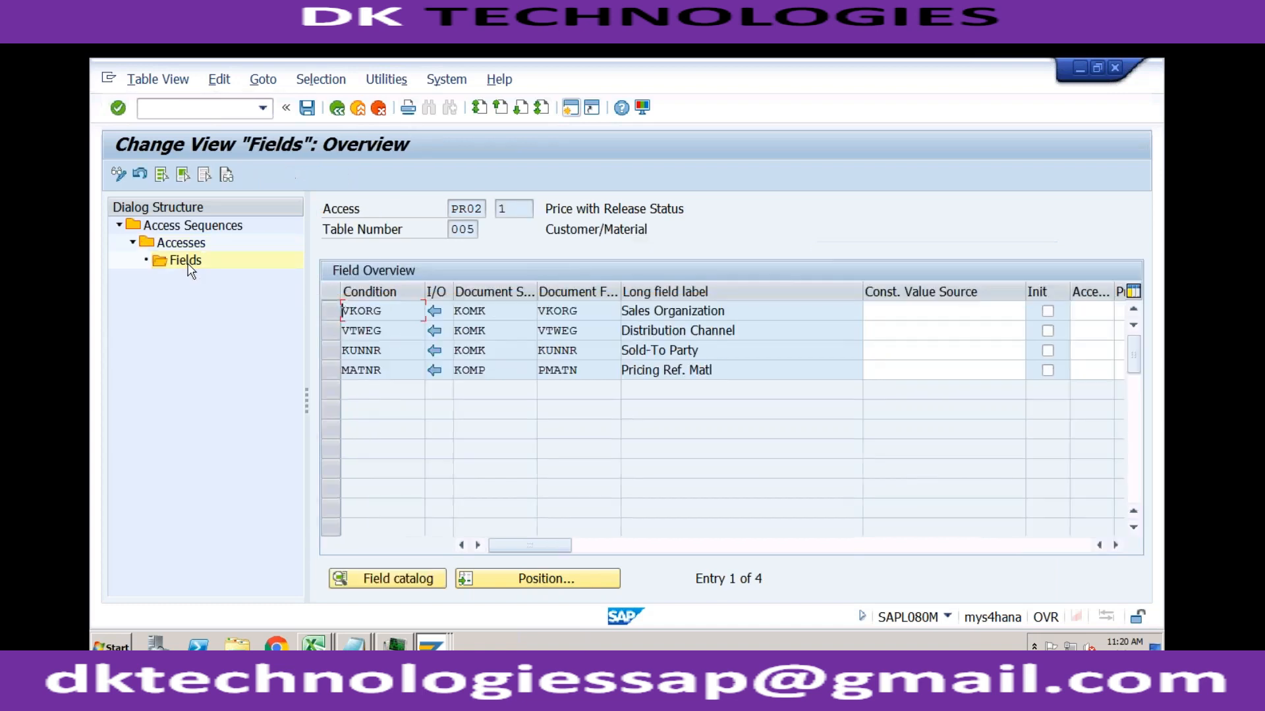
{"action": "left_click", "coordinate": [711, 353]}
{"action": "left_click", "coordinate": [338, 109]}
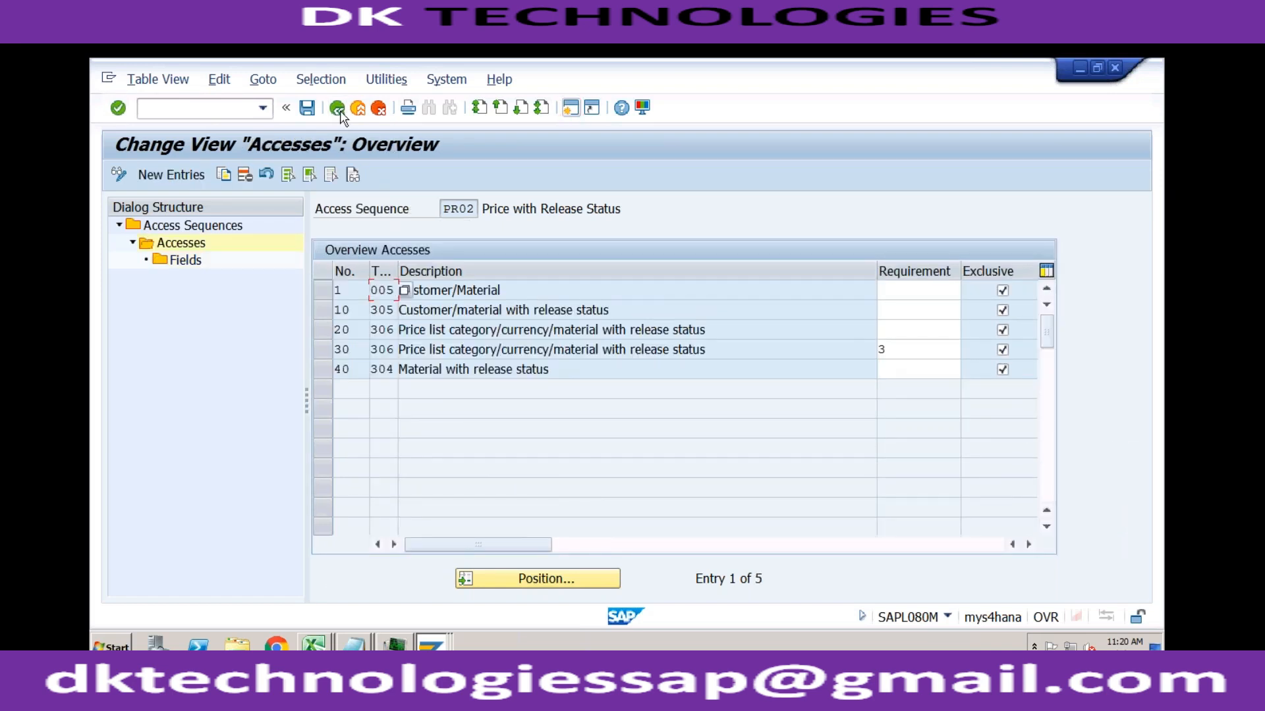
{"action": "left_click", "coordinate": [571, 108]}
{"action": "left_click", "coordinate": [518, 287]}
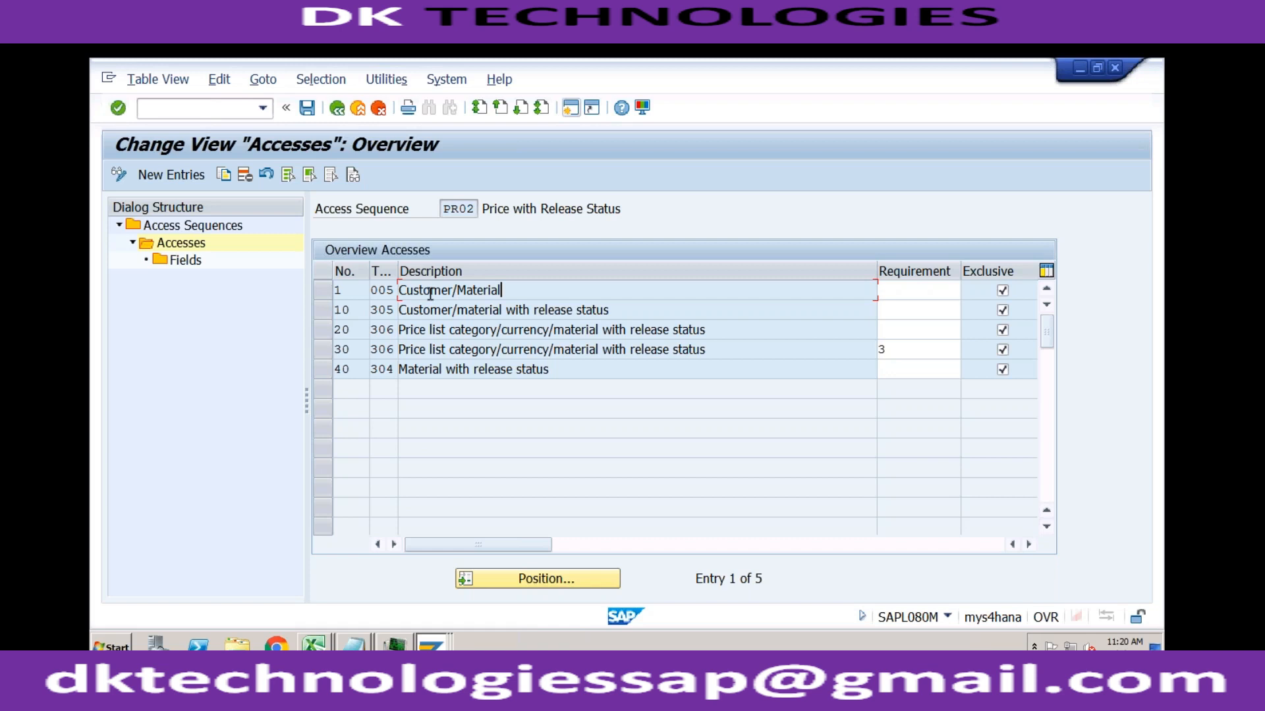
Step: Look through the condition tables offered for a new PR02 access and return to the IMG structure without adding one
{"action": "left_click", "coordinate": [198, 179]}
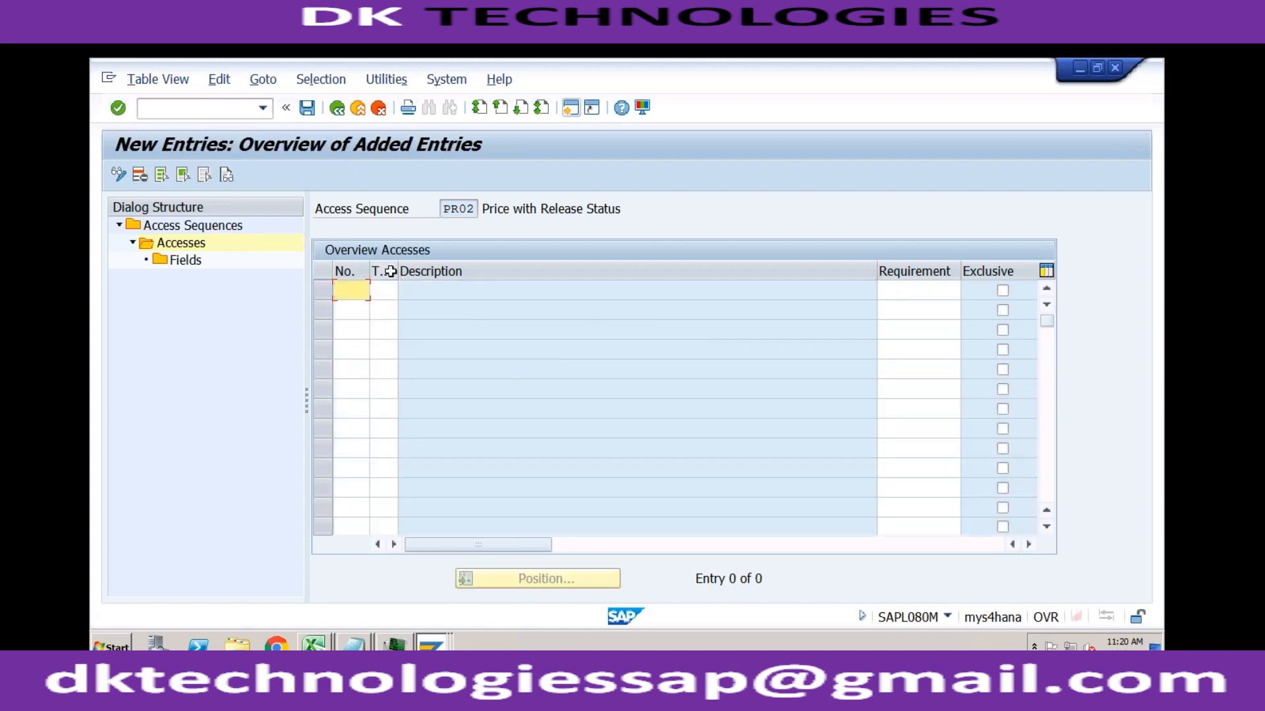
{"action": "key", "text": "F4"}
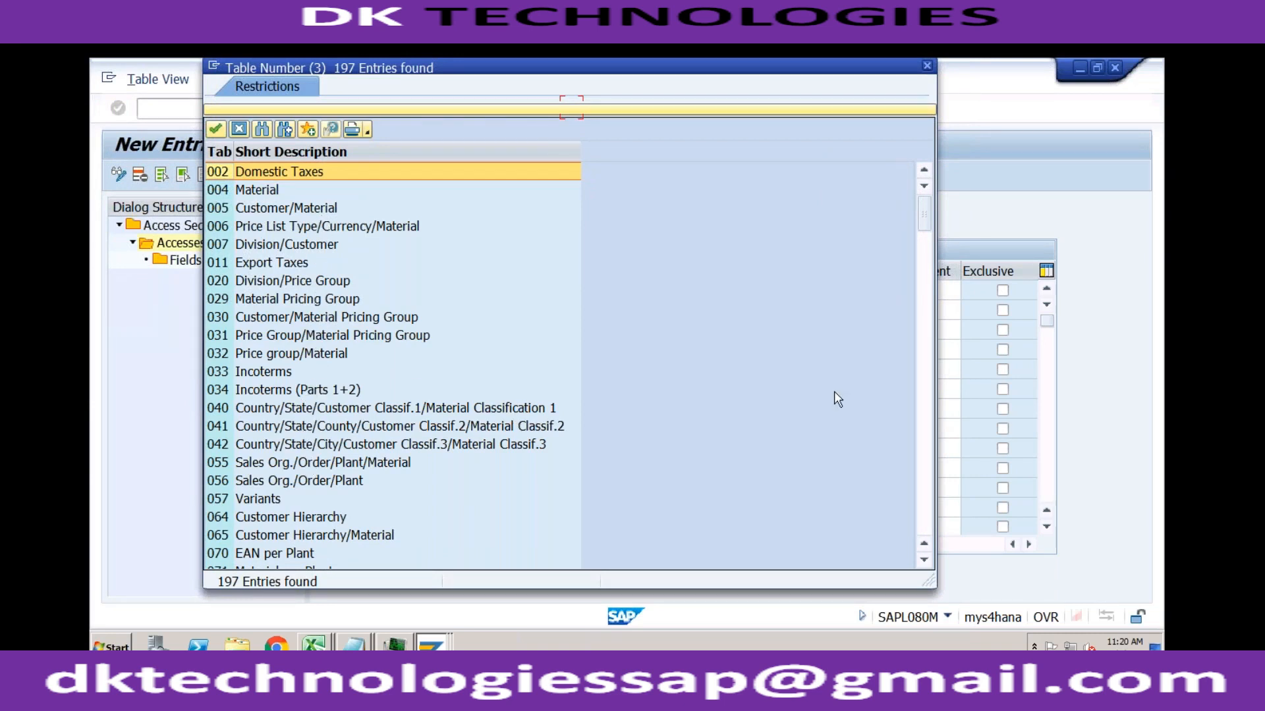
{"action": "left_click", "coordinate": [920, 389]}
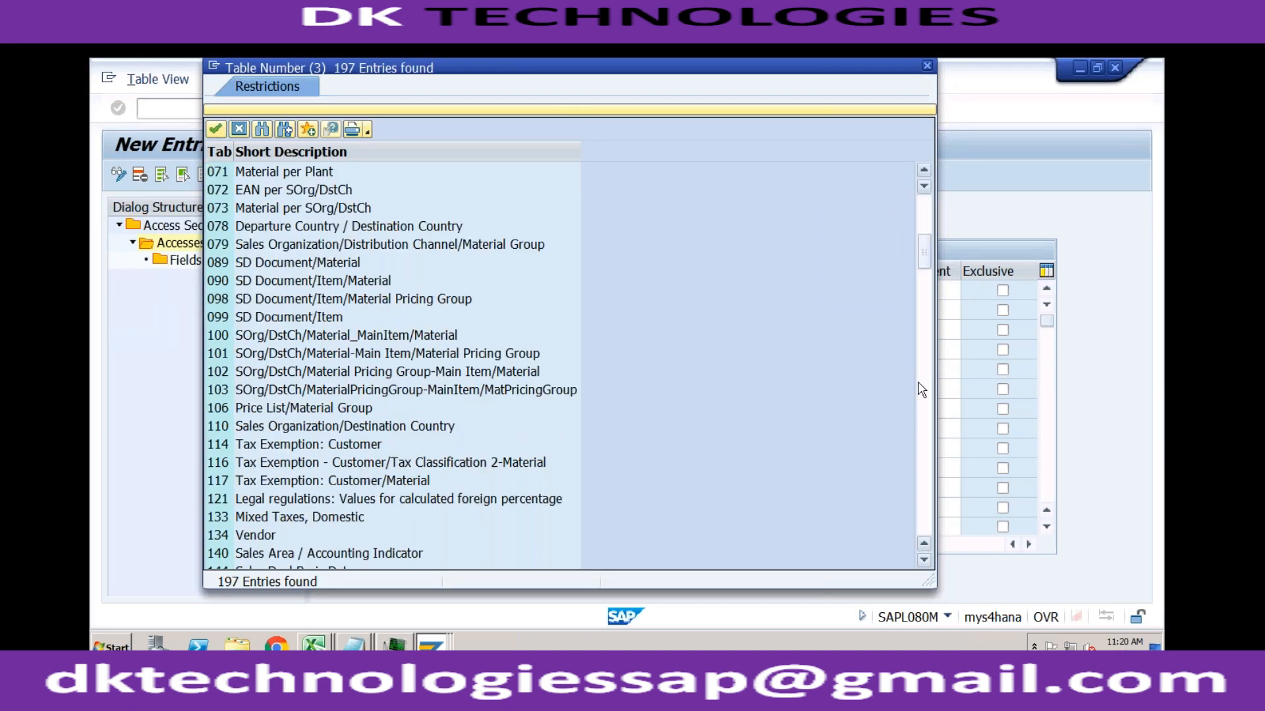
{"action": "left_click", "coordinate": [920, 389]}
{"action": "left_click", "coordinate": [922, 415]}
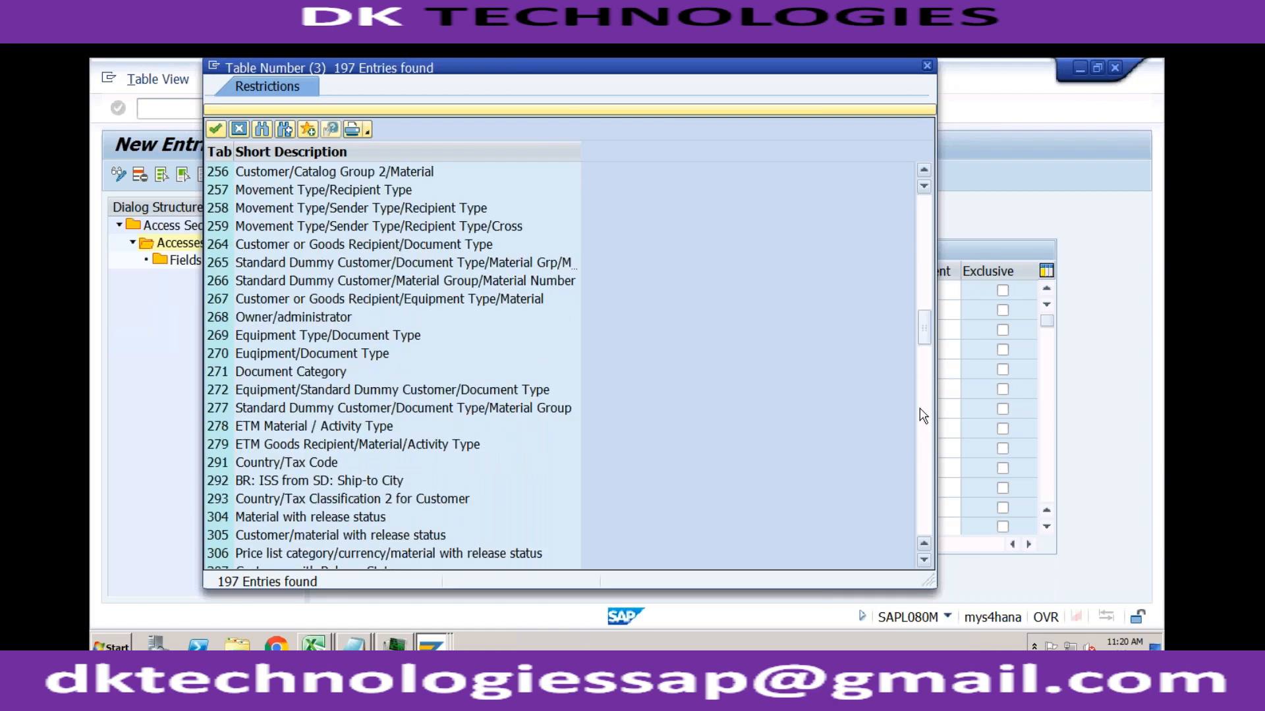
{"action": "left_click", "coordinate": [923, 415]}
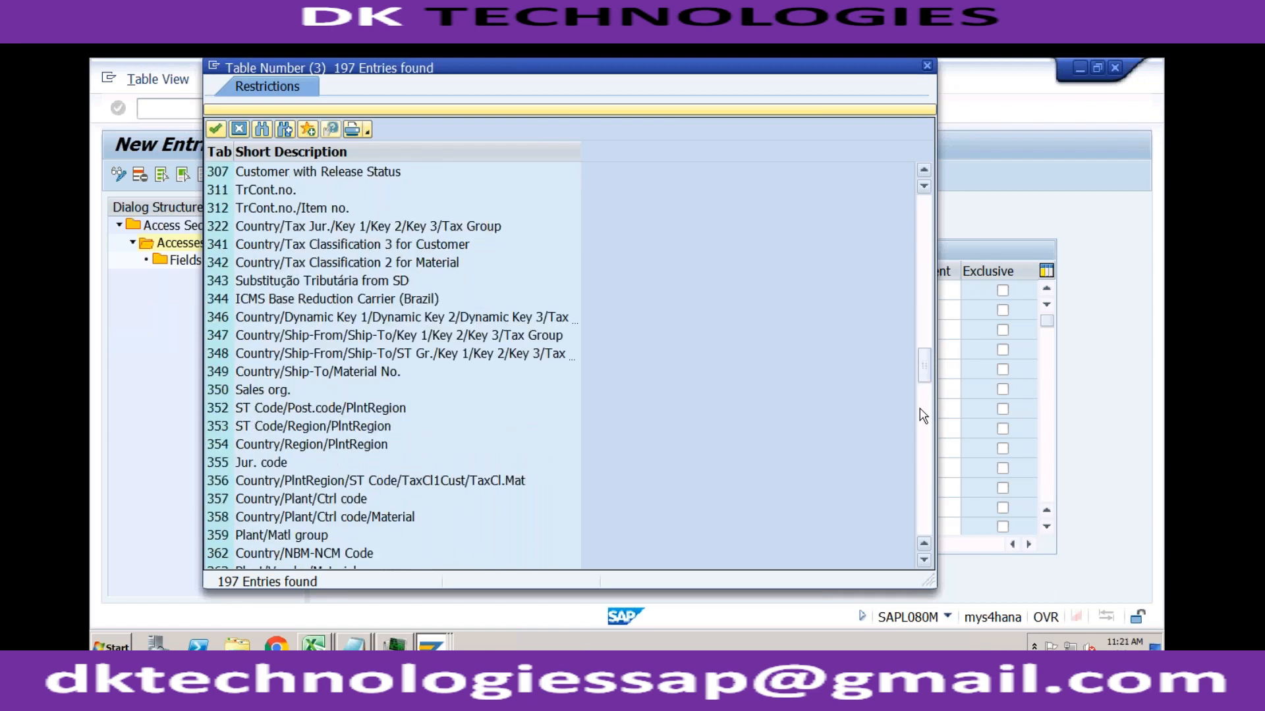
{"action": "left_click", "coordinate": [925, 443]}
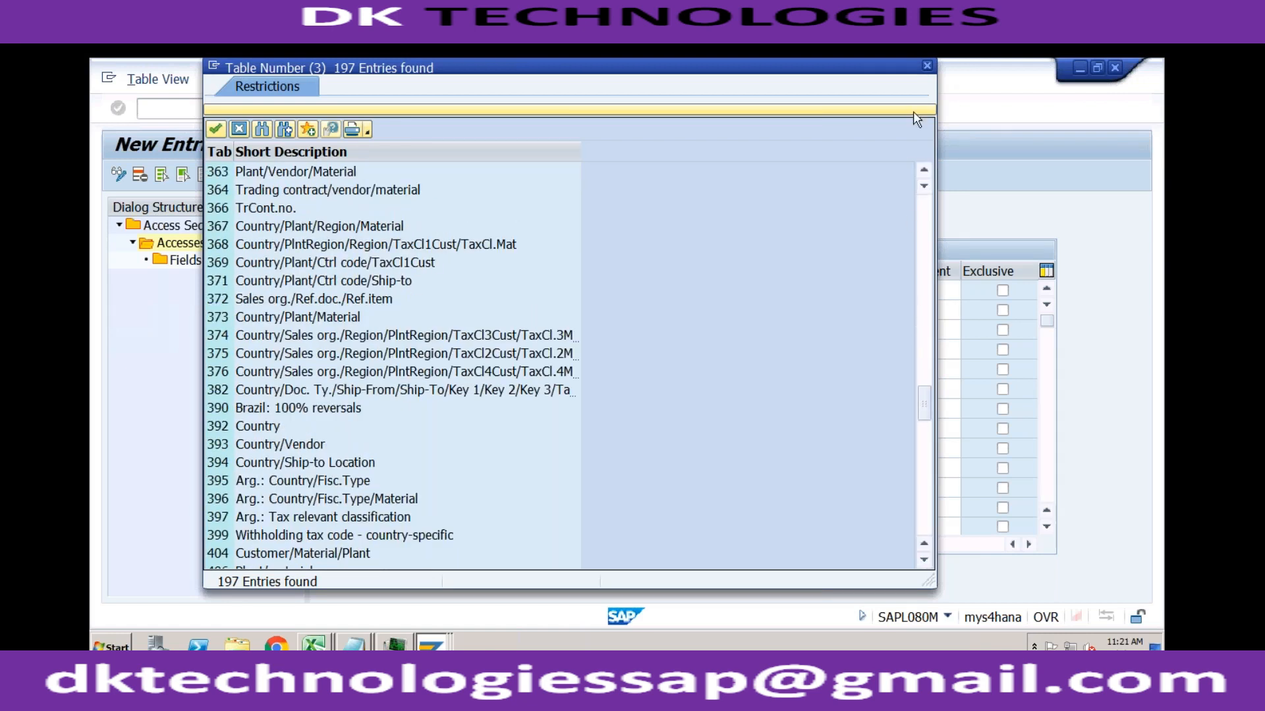
{"action": "left_click", "coordinate": [927, 65]}
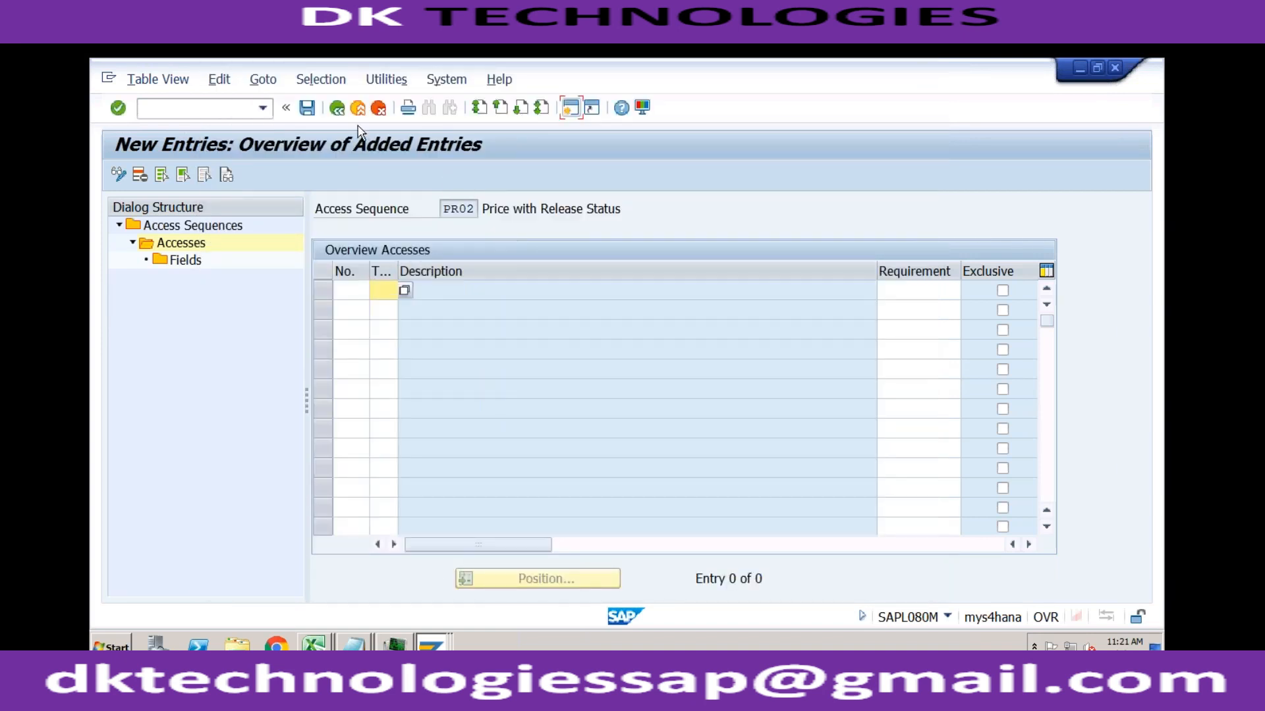
{"action": "left_click", "coordinate": [366, 288]}
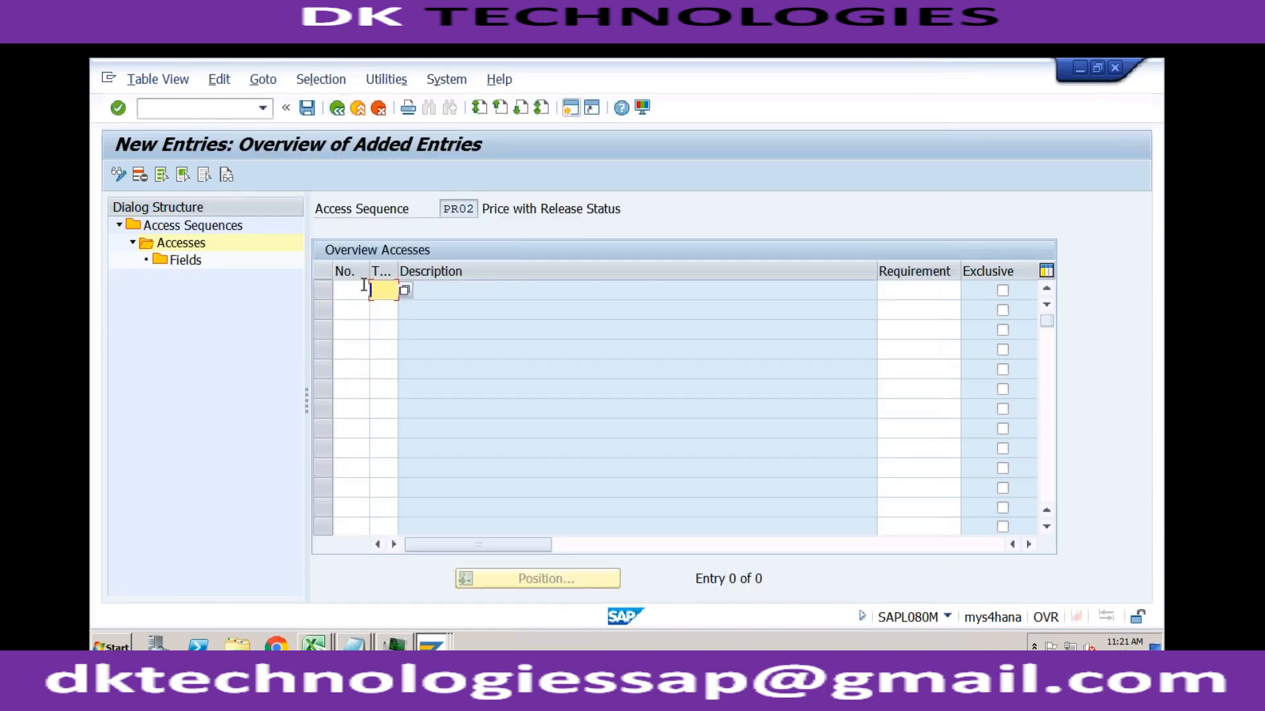
{"action": "left_click", "coordinate": [336, 109]}
{"action": "left_click", "coordinate": [336, 108]}
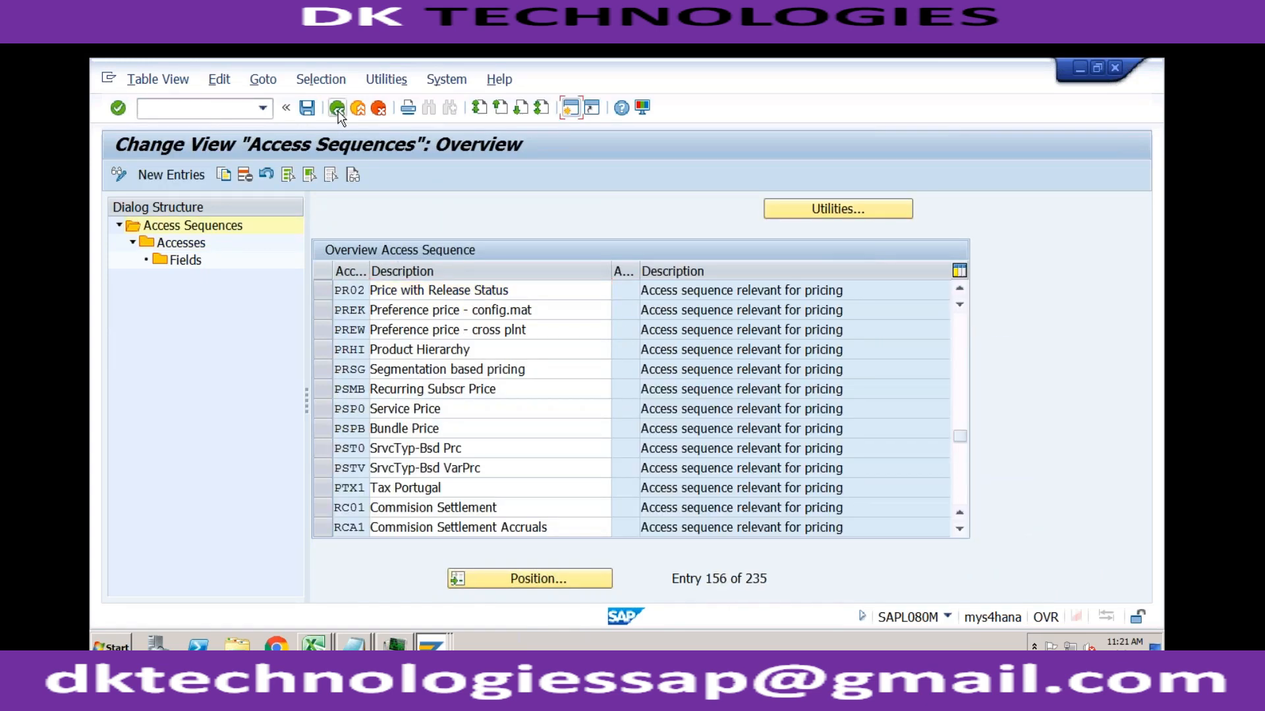
{"action": "left_click", "coordinate": [337, 109]}
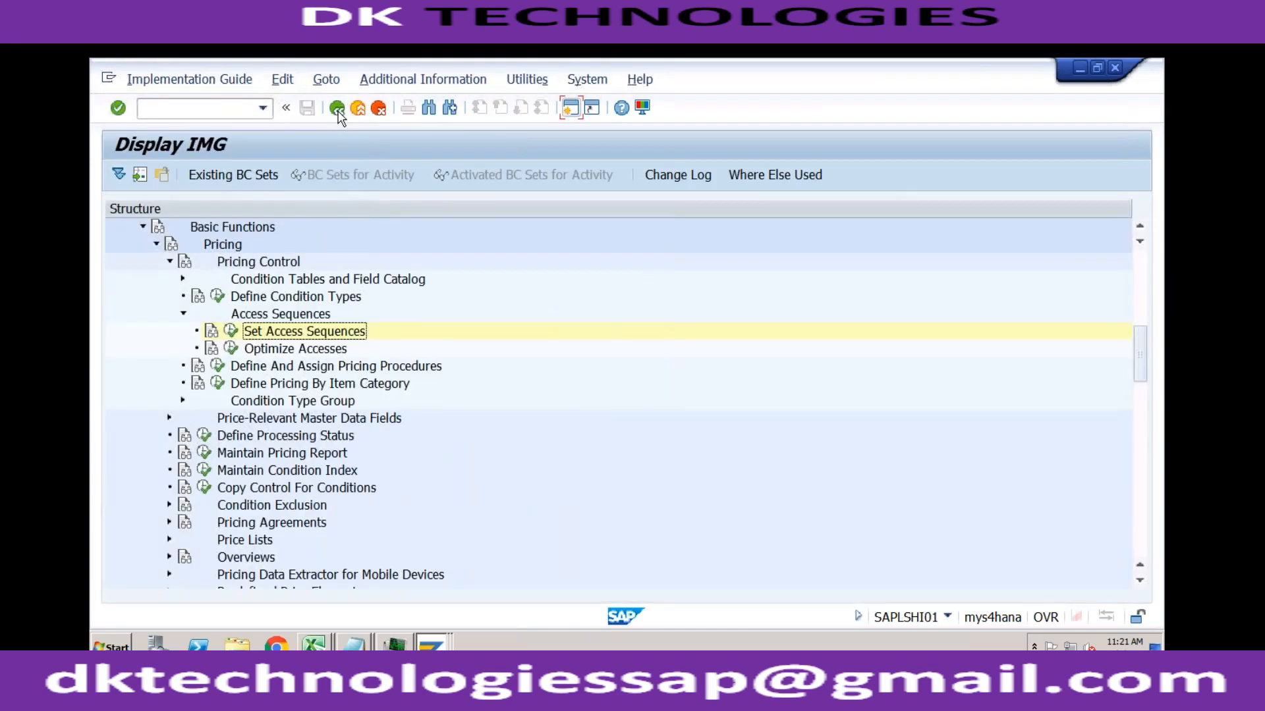
Step: Under Condition Tables and Field Catalog, view the table list in Change Condition Tables and return to the IMG structure
{"action": "left_click", "coordinate": [243, 265]}
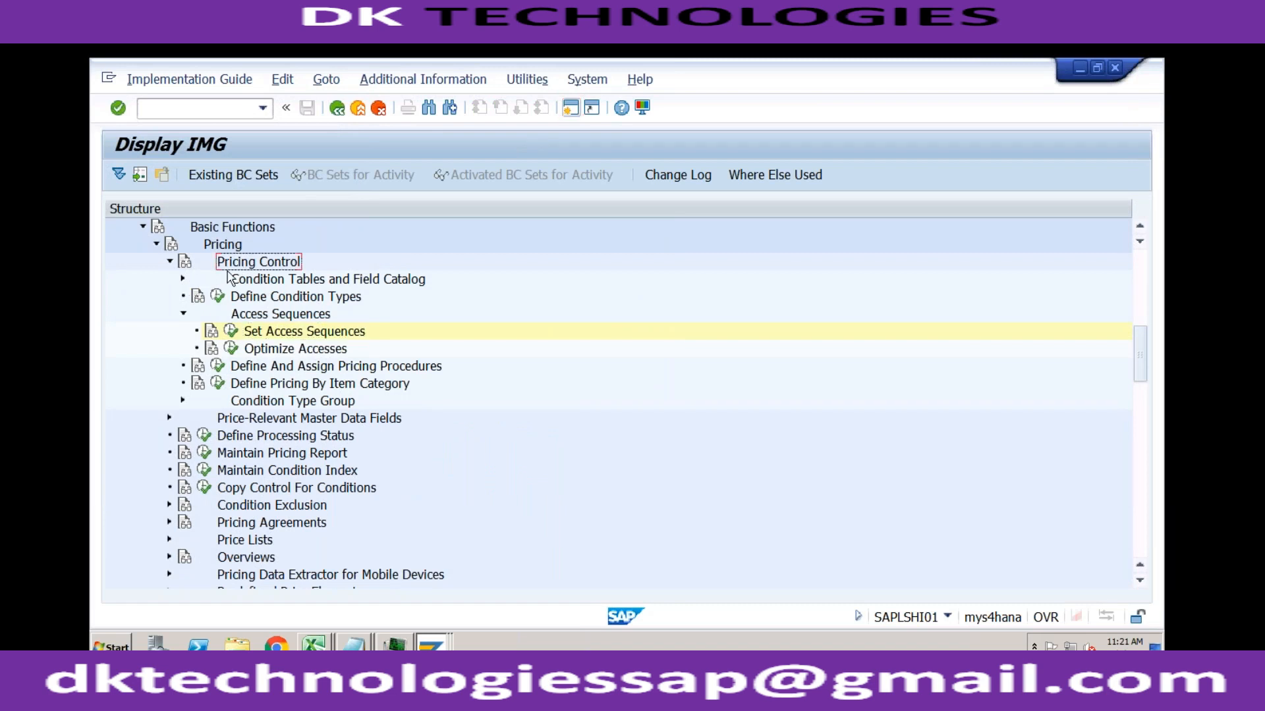
{"action": "left_click", "coordinate": [182, 280]}
{"action": "left_click", "coordinate": [271, 282]}
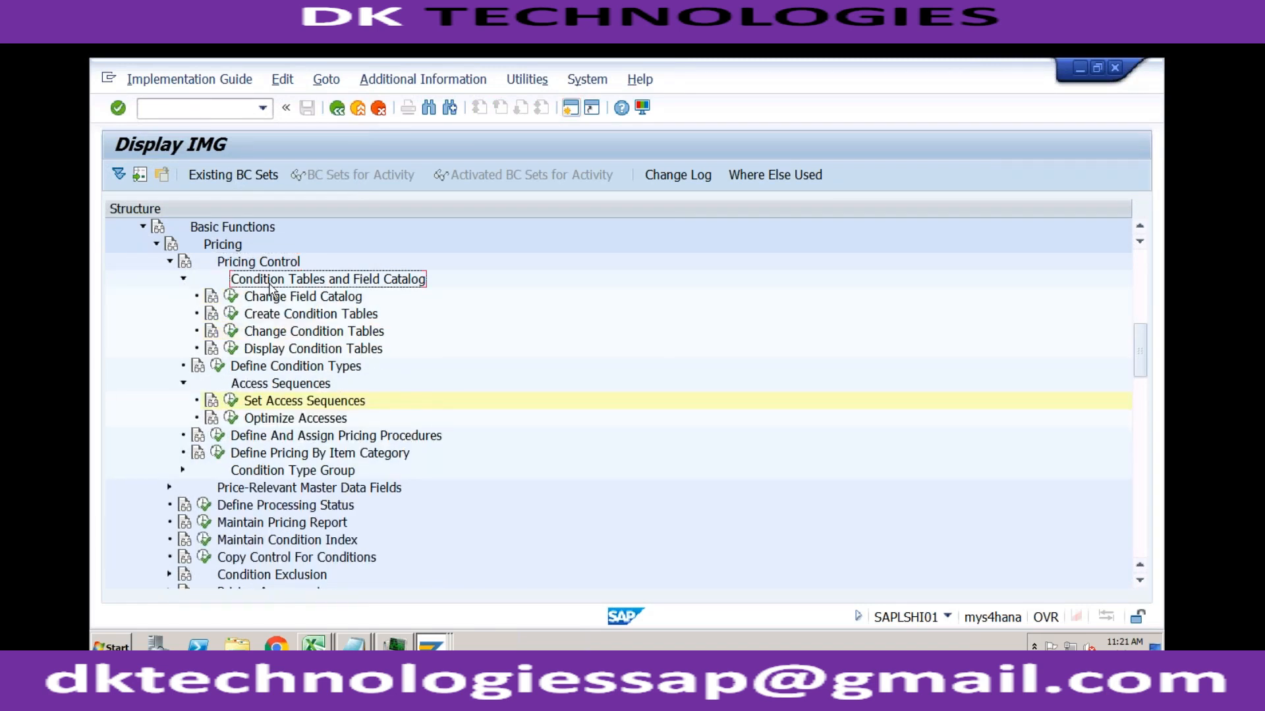
{"action": "left_click", "coordinate": [231, 331]}
{"action": "left_click", "coordinate": [316, 210]}
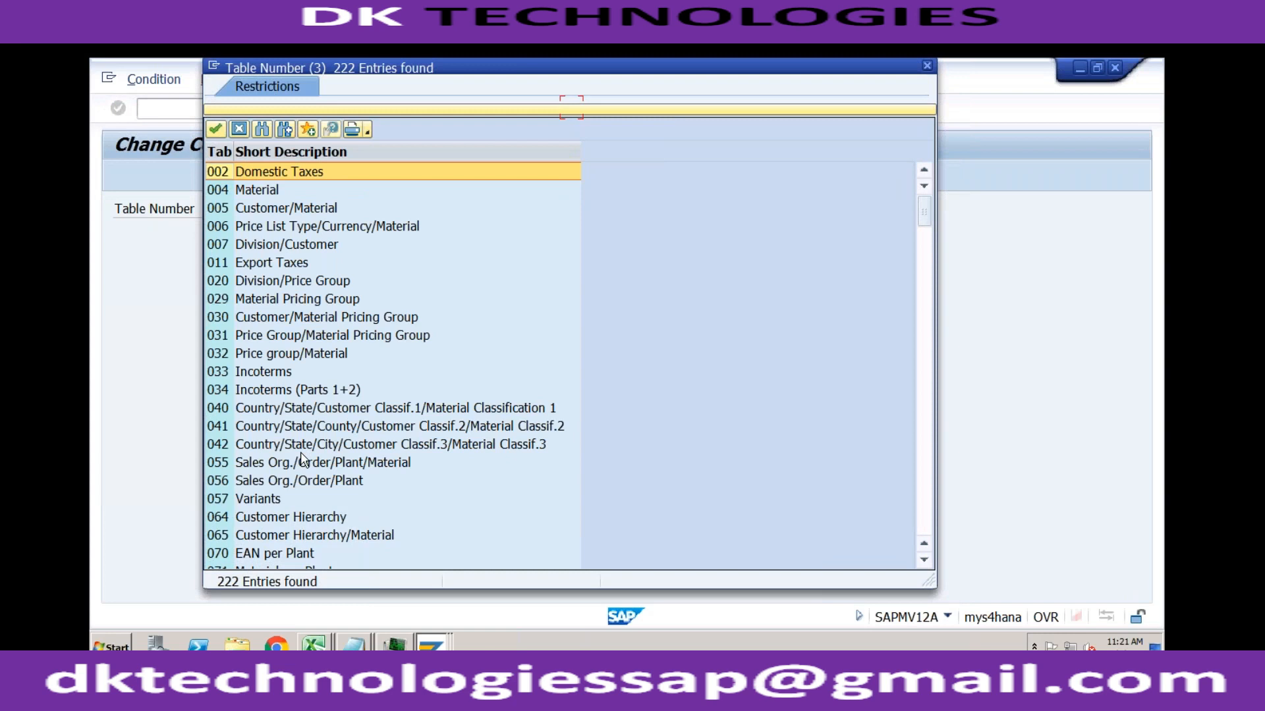
{"action": "left_click", "coordinate": [927, 66]}
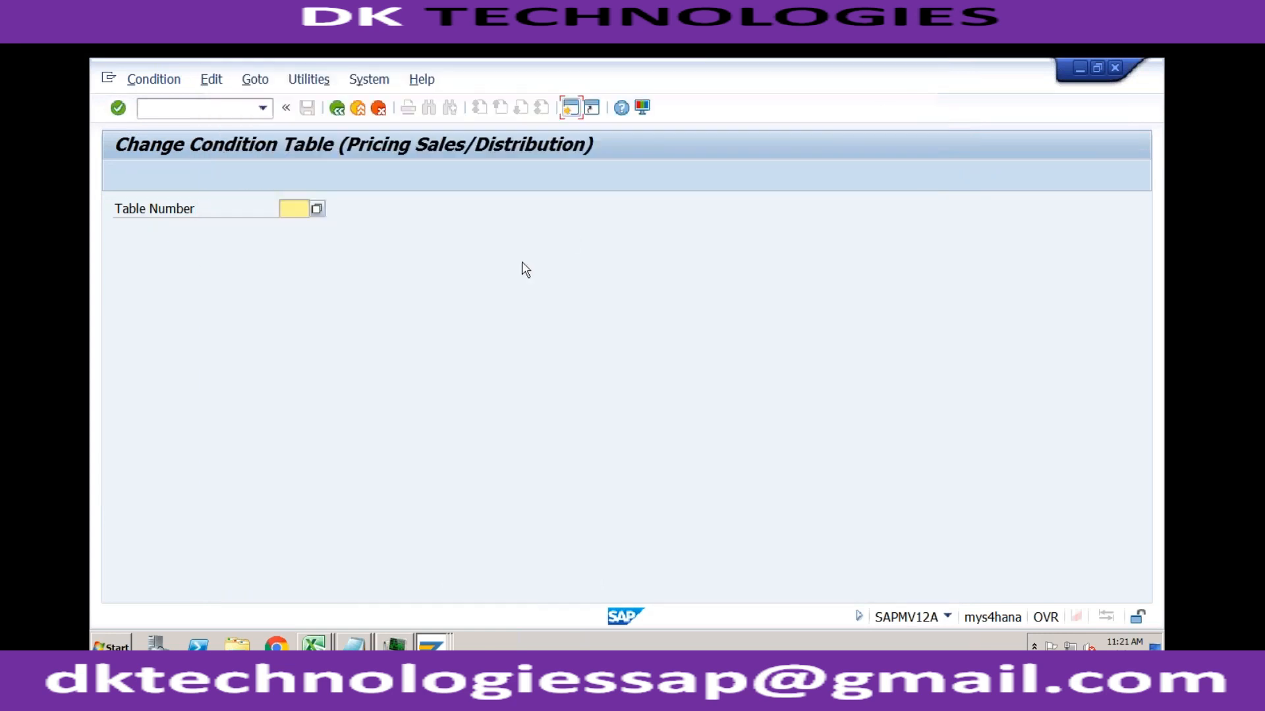
{"action": "left_click", "coordinate": [337, 108]}
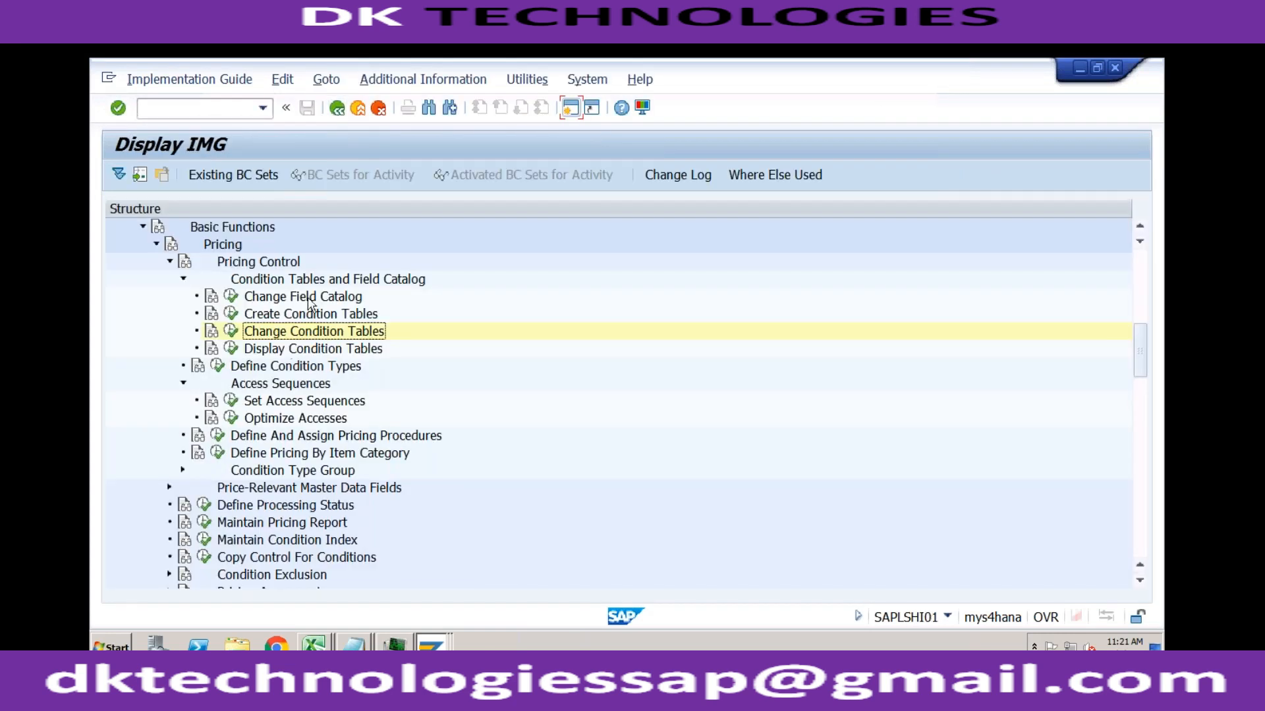
Step: Open Create Condition Tables for sales pricing and try 501 as the new table number
{"action": "left_click", "coordinate": [230, 314]}
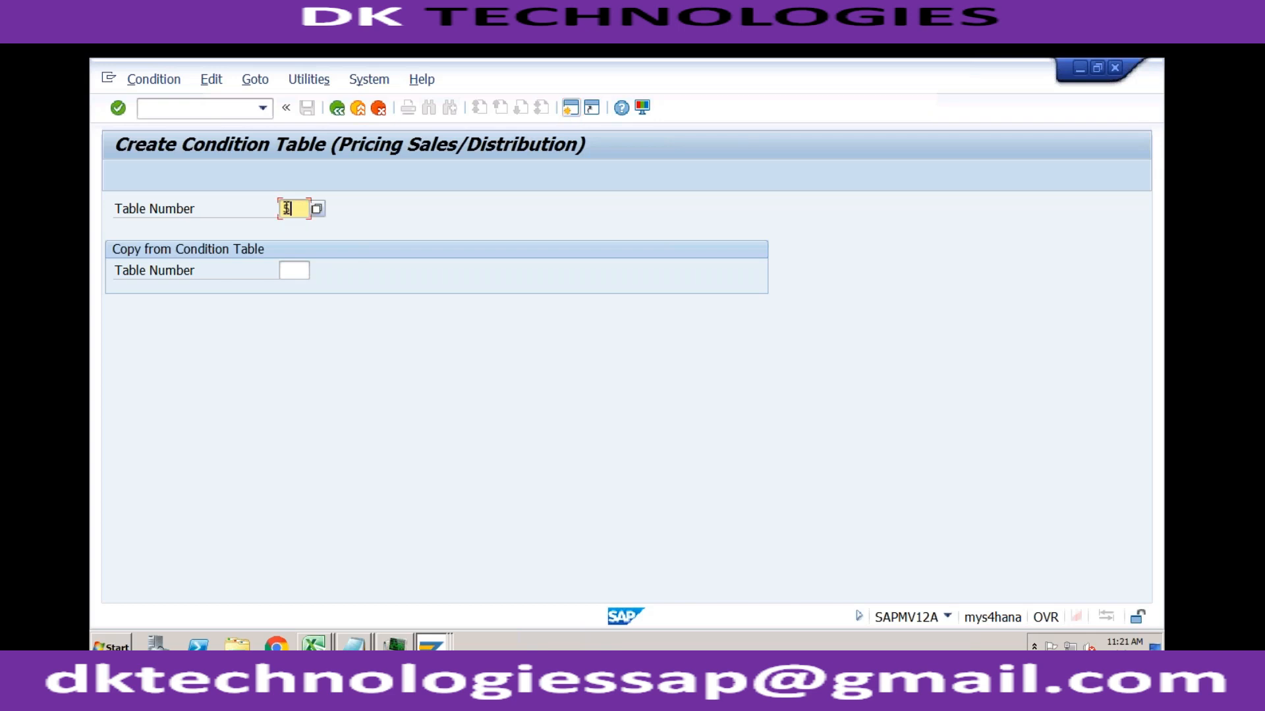
{"action": "type", "text": "1"}
{"action": "key", "text": "Return"}
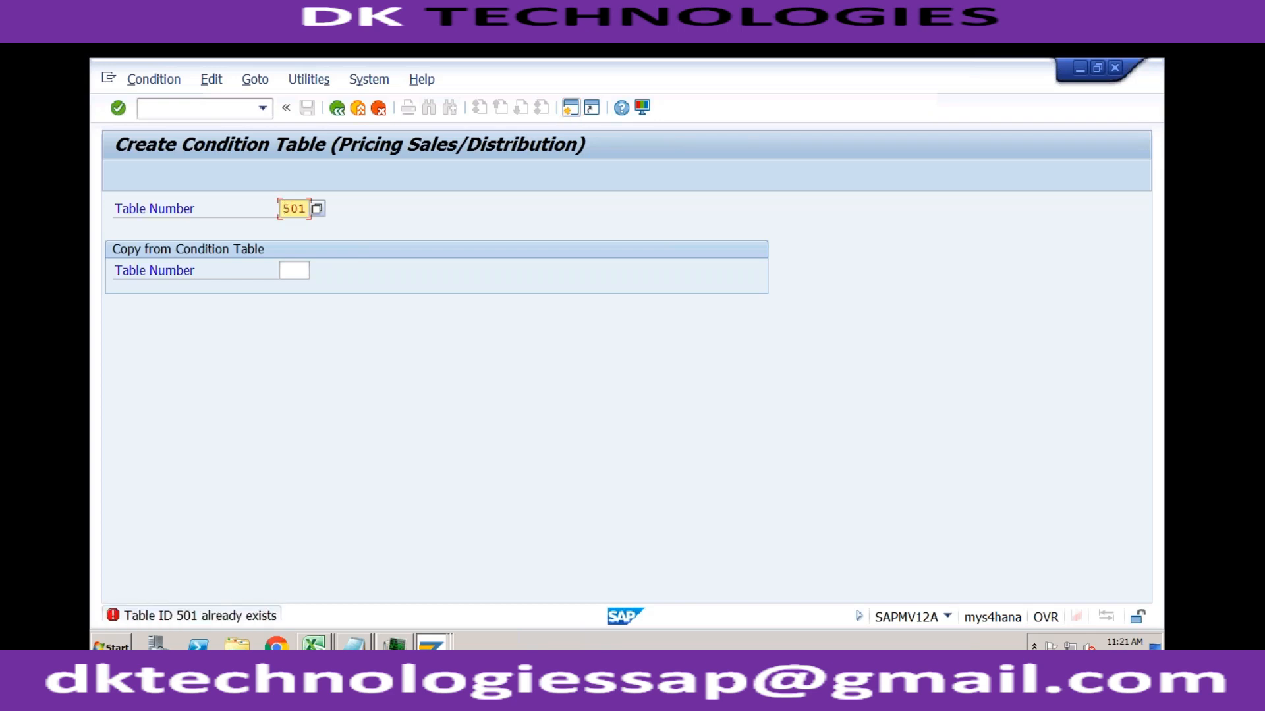
Step: Look through the existing condition table numbers to find an unused one and close the list without choosing an entry
{"action": "left_click", "coordinate": [316, 210]}
{"action": "left_click_drag", "start_coordinate": [926, 217], "coordinate": [917, 552]}
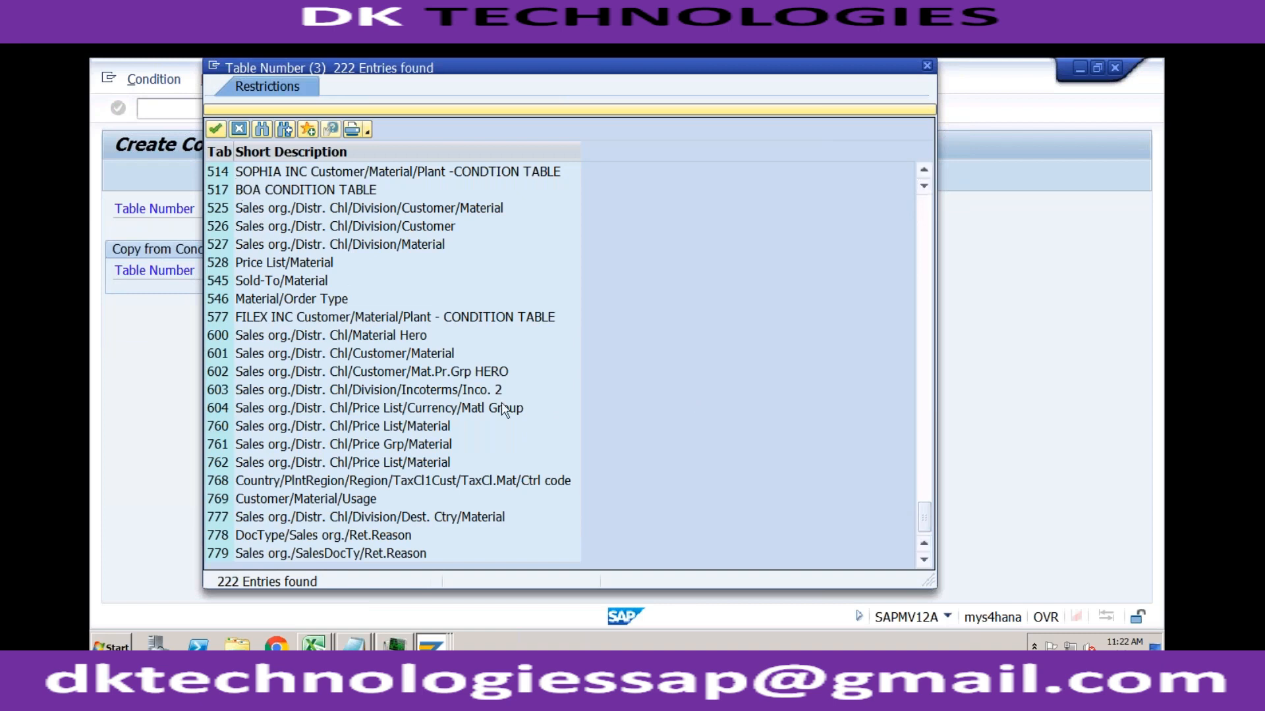
{"action": "left_click", "coordinate": [925, 403]}
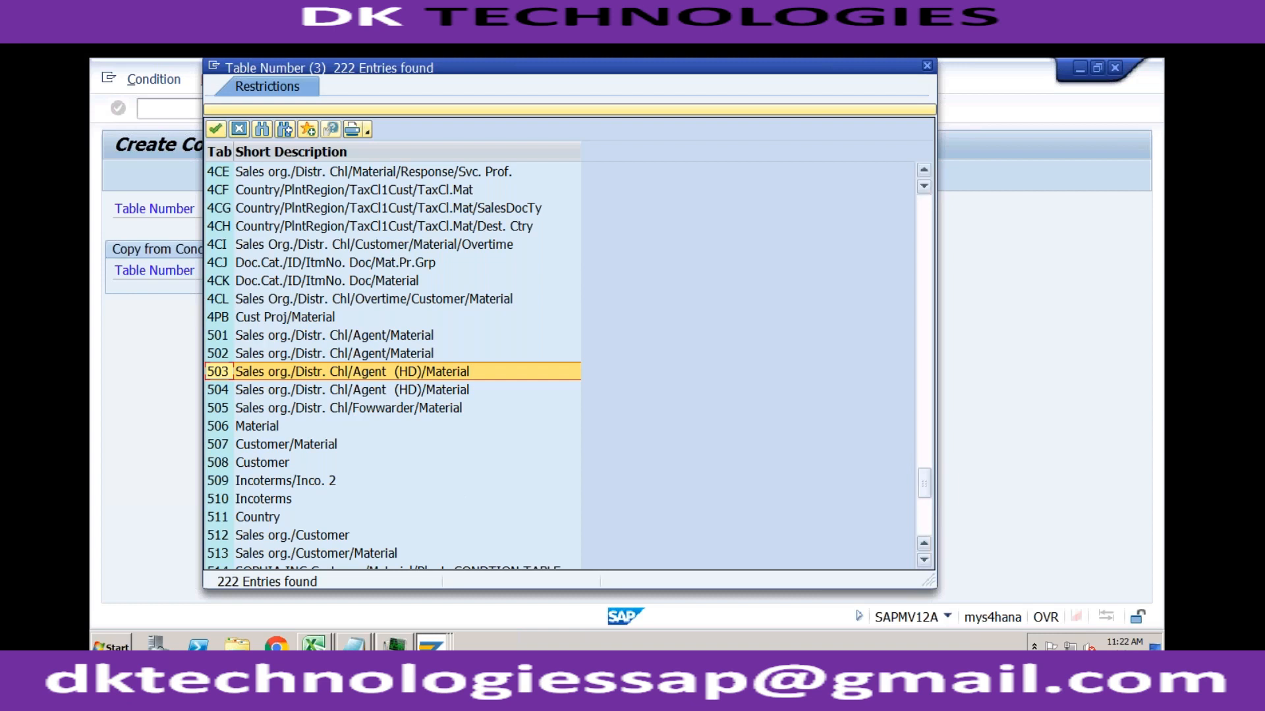
{"action": "left_click", "coordinate": [929, 521]}
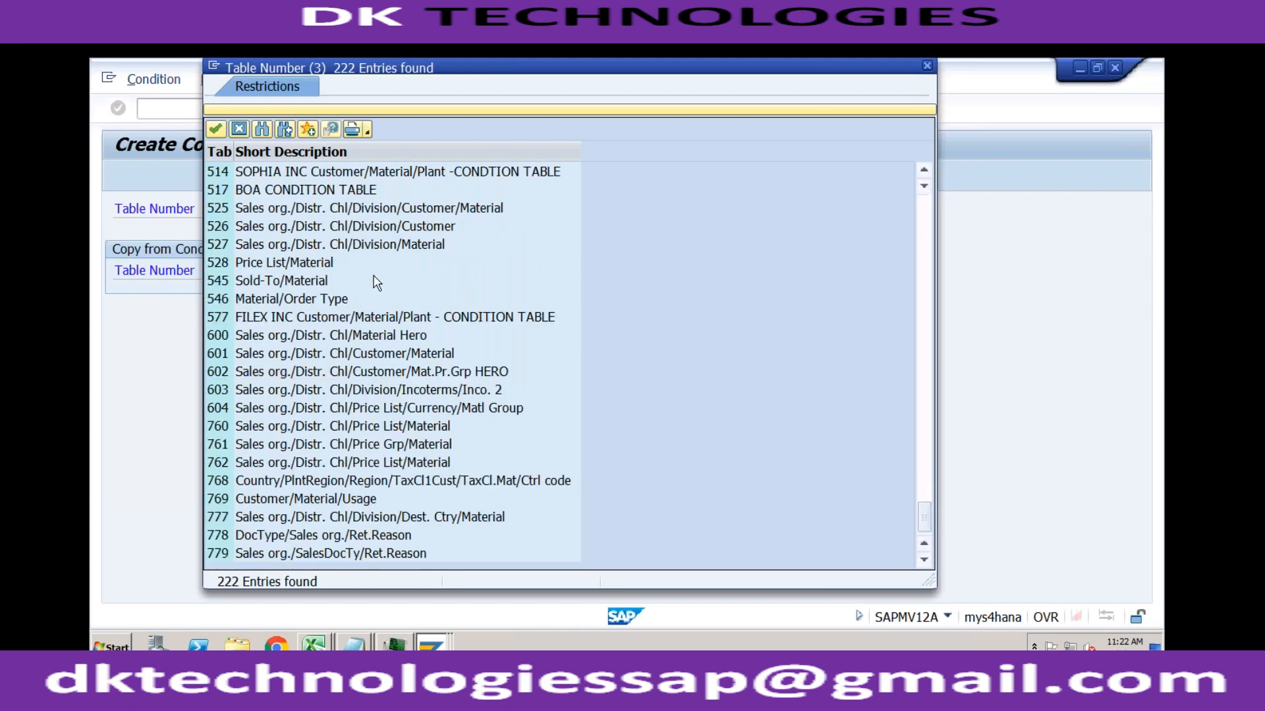
{"action": "left_click", "coordinate": [228, 266]}
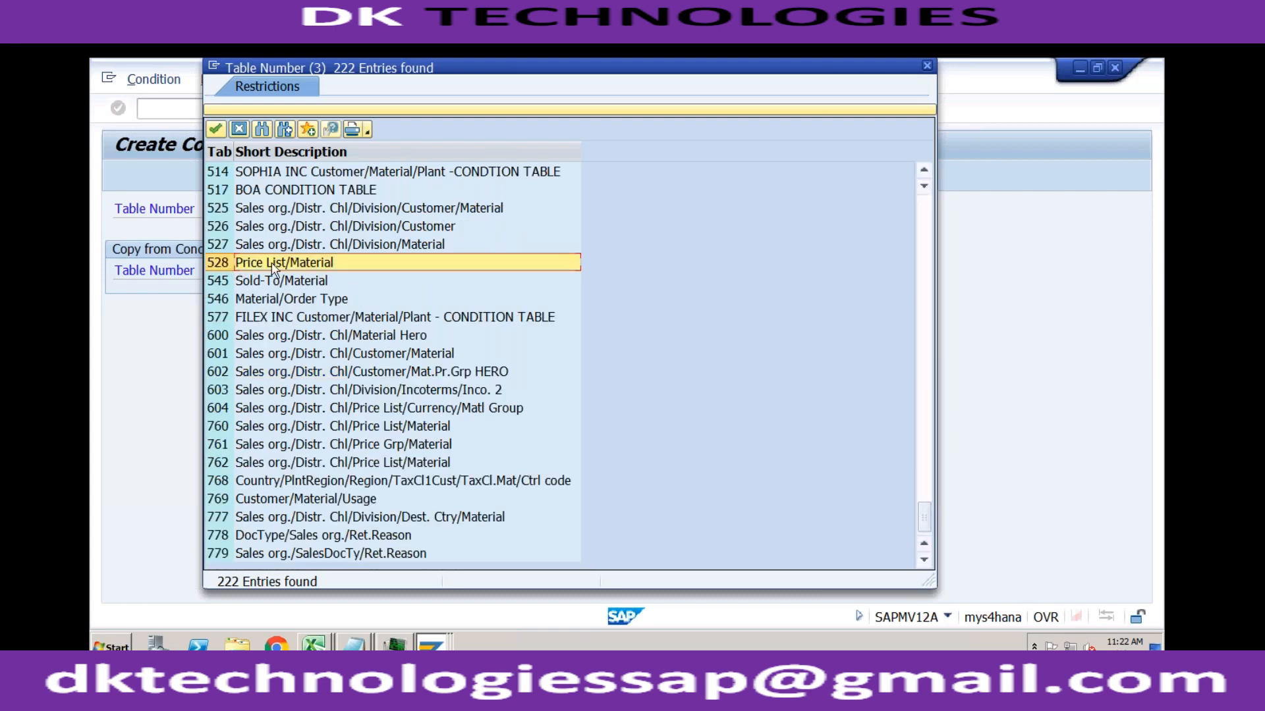
{"action": "left_click", "coordinate": [924, 64]}
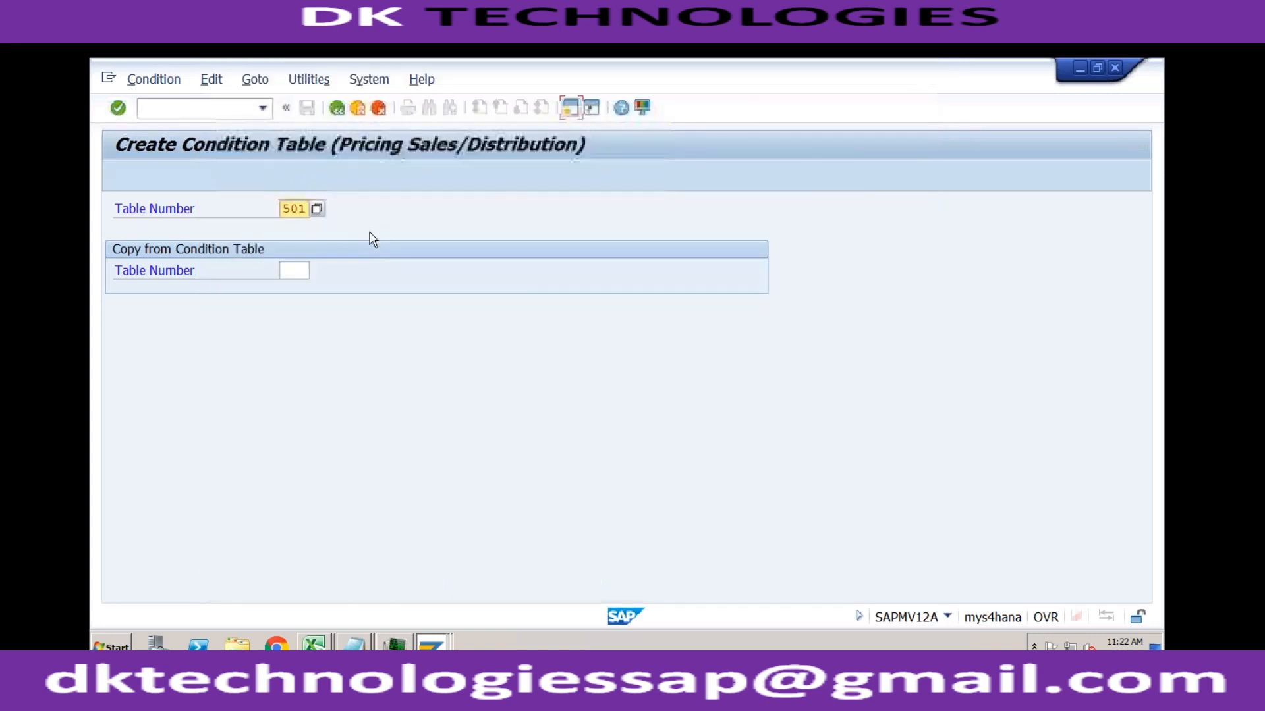
Step: Set the new condition table number to 529 and look over the allowed fields in its field catalog
{"action": "left_click_drag", "start_coordinate": [307, 208], "coordinate": [293, 208]}
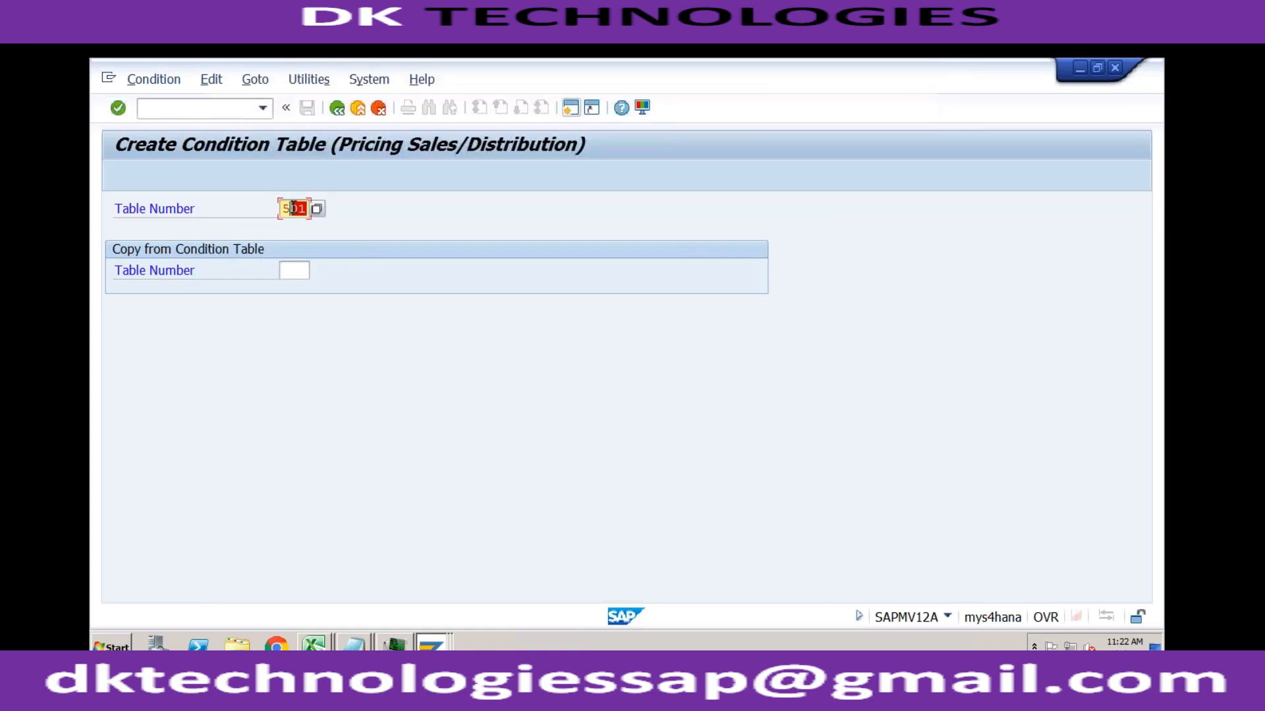
{"action": "type", "text": "29"}
{"action": "key", "text": "Return"}
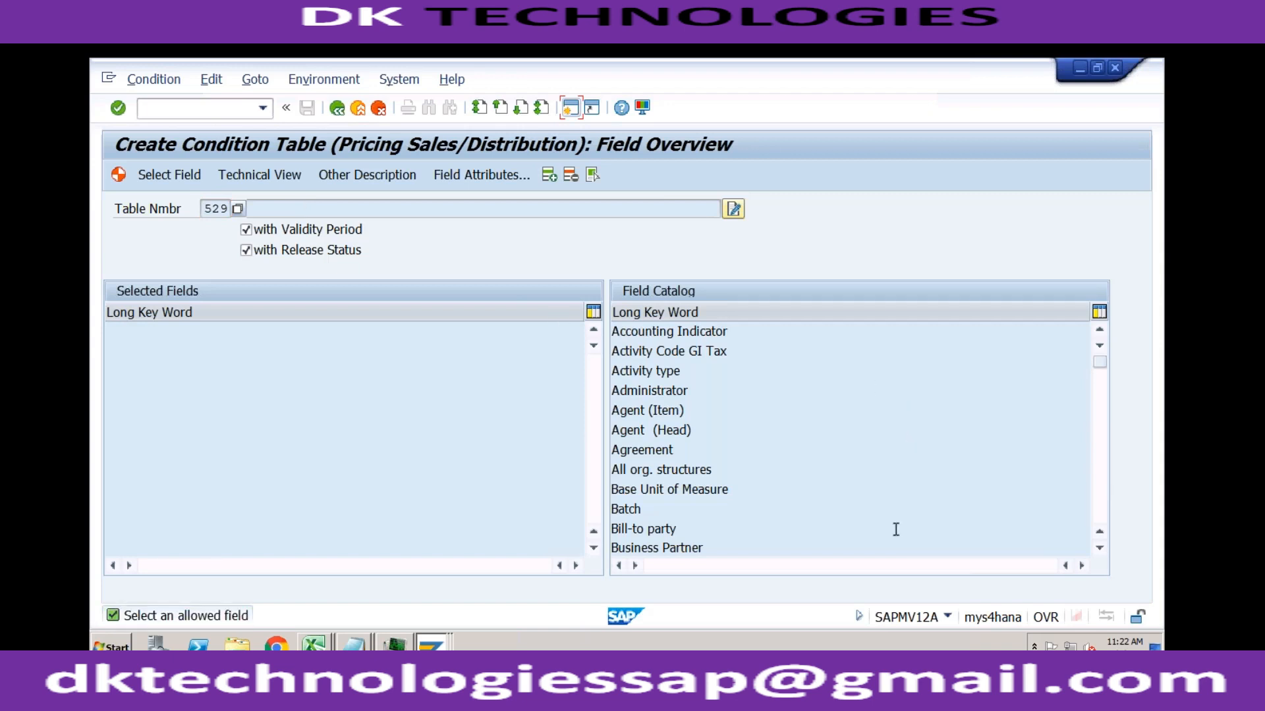
{"action": "left_click", "coordinate": [732, 333]}
{"action": "left_click", "coordinate": [736, 353]}
{"action": "left_click", "coordinate": [661, 529]}
{"action": "left_click", "coordinate": [1105, 425]}
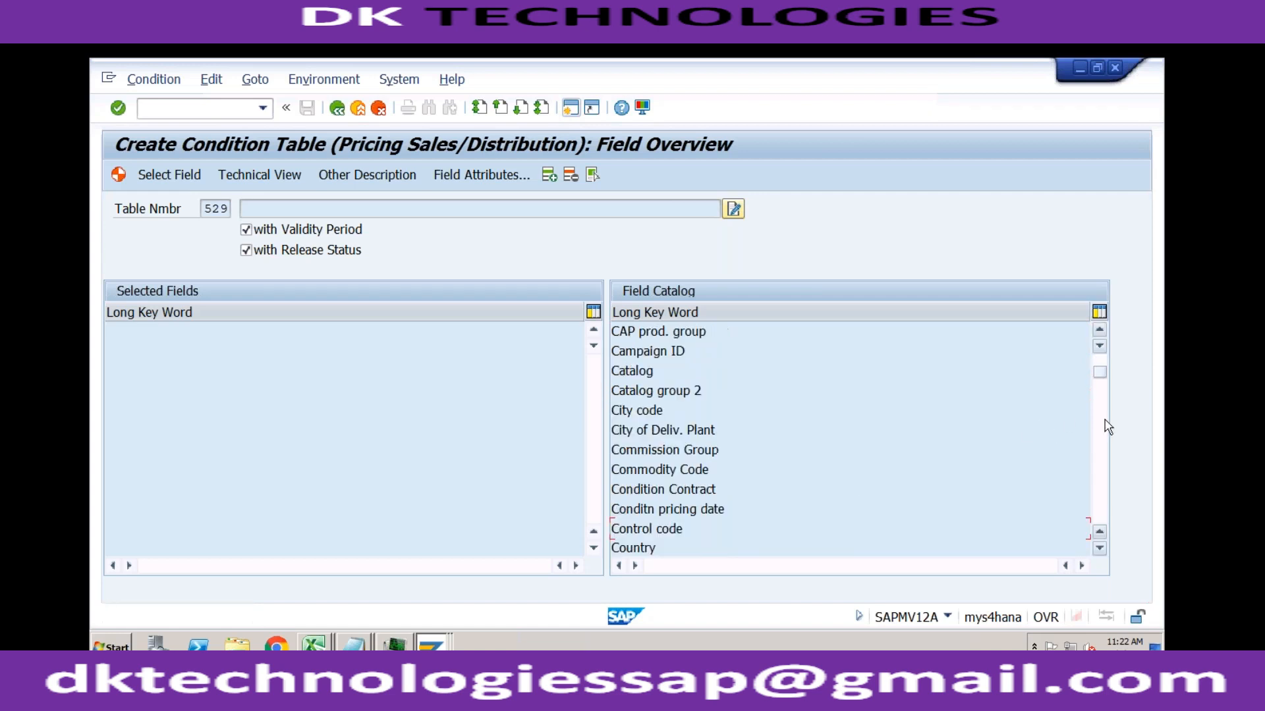
{"action": "left_click", "coordinate": [1100, 359]}
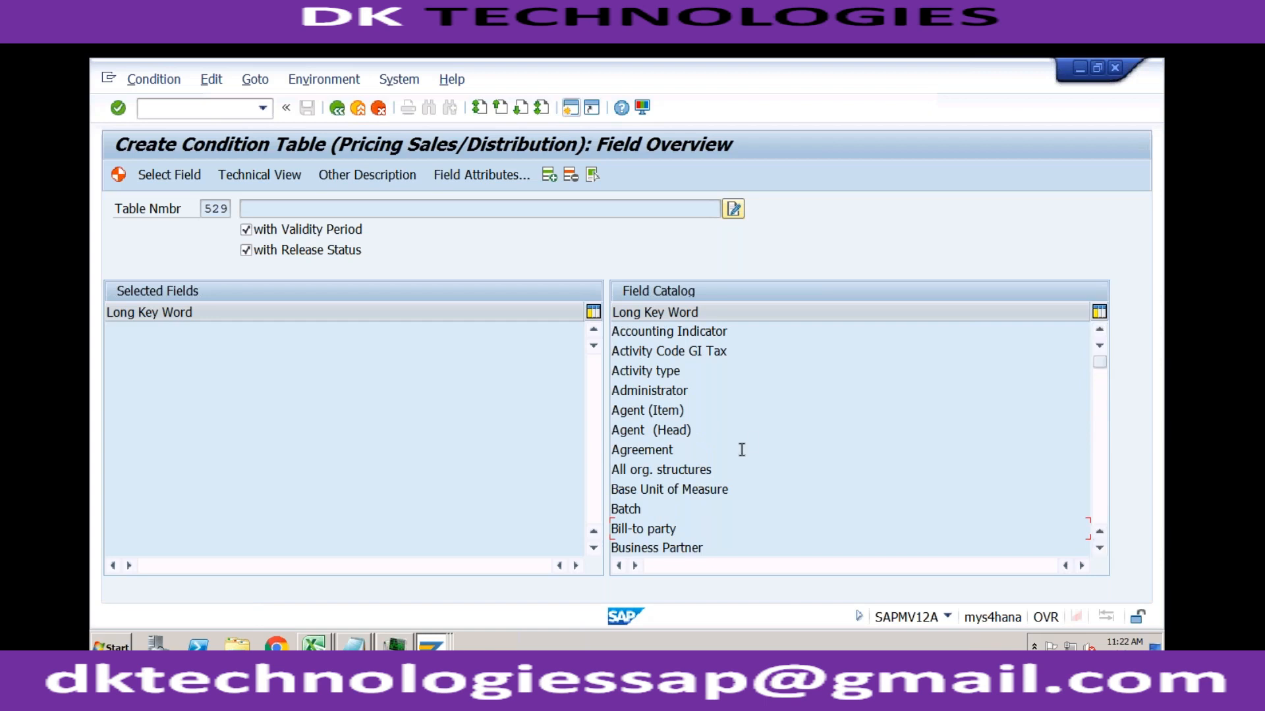
{"action": "double_click", "coordinate": [642, 548]}
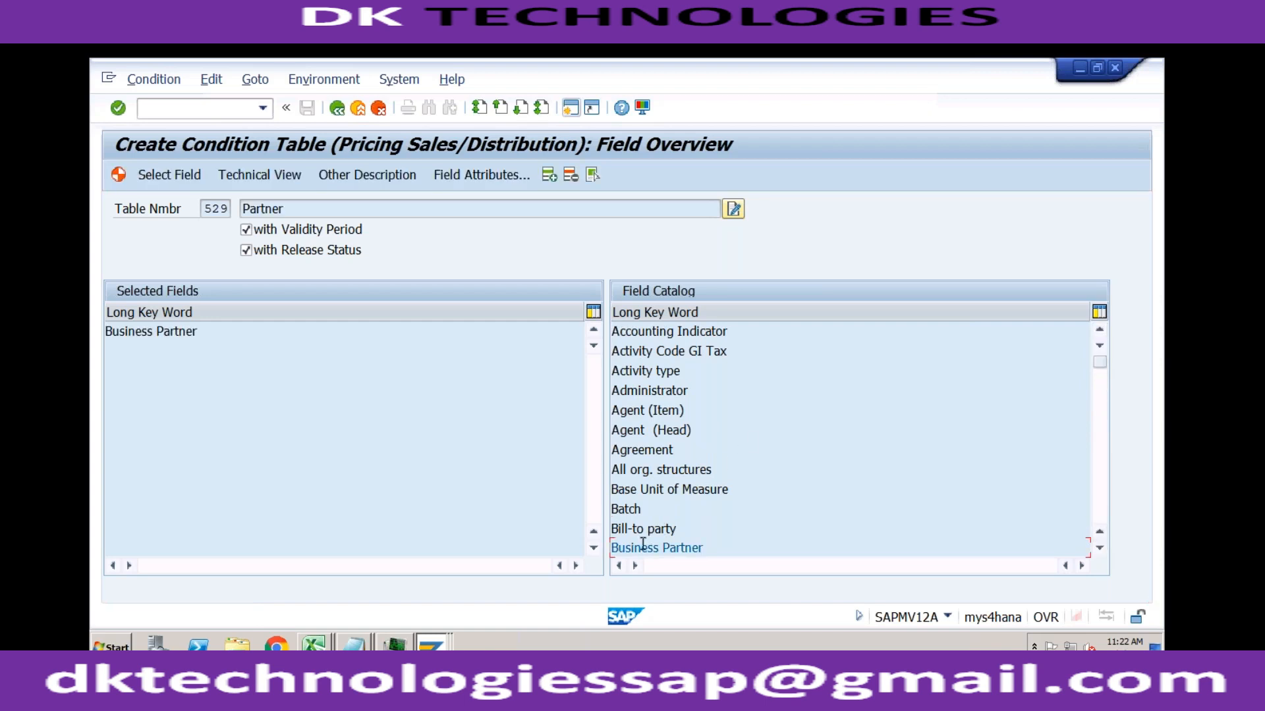
{"action": "double_click", "coordinate": [636, 548]}
{"action": "left_click", "coordinate": [636, 528]}
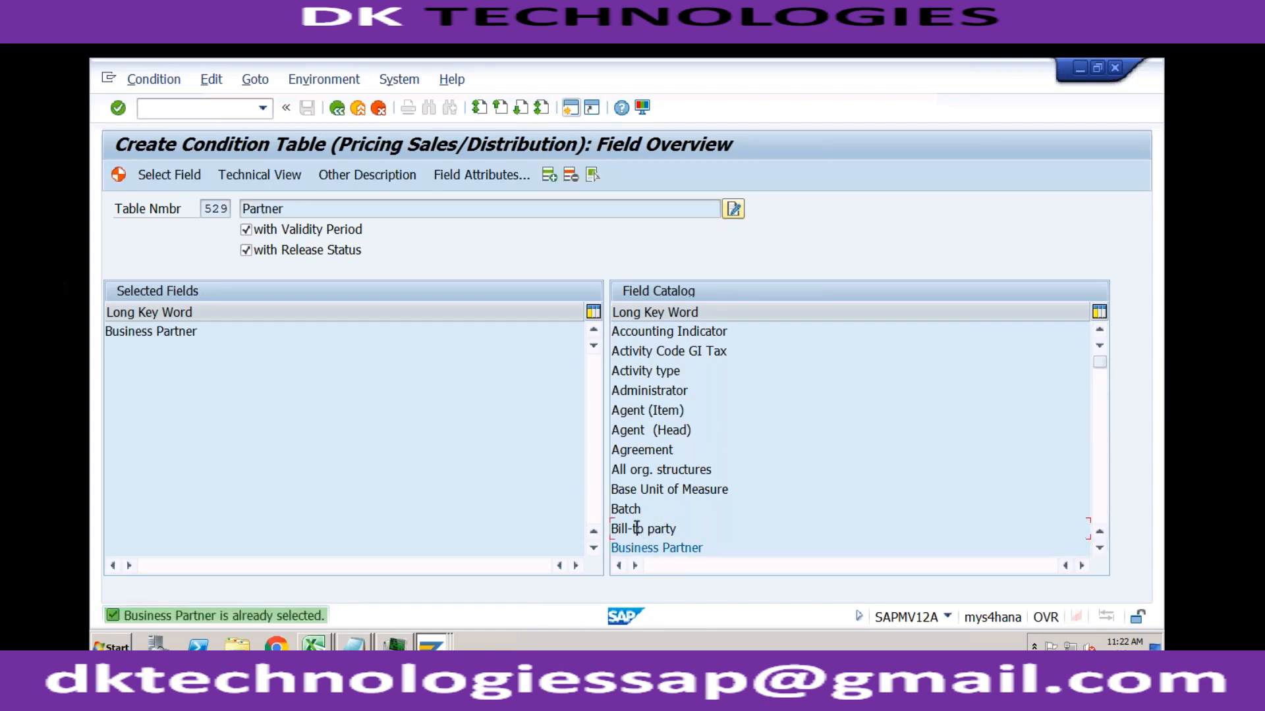
{"action": "left_click", "coordinate": [170, 331]}
{"action": "double_click", "coordinate": [170, 331]}
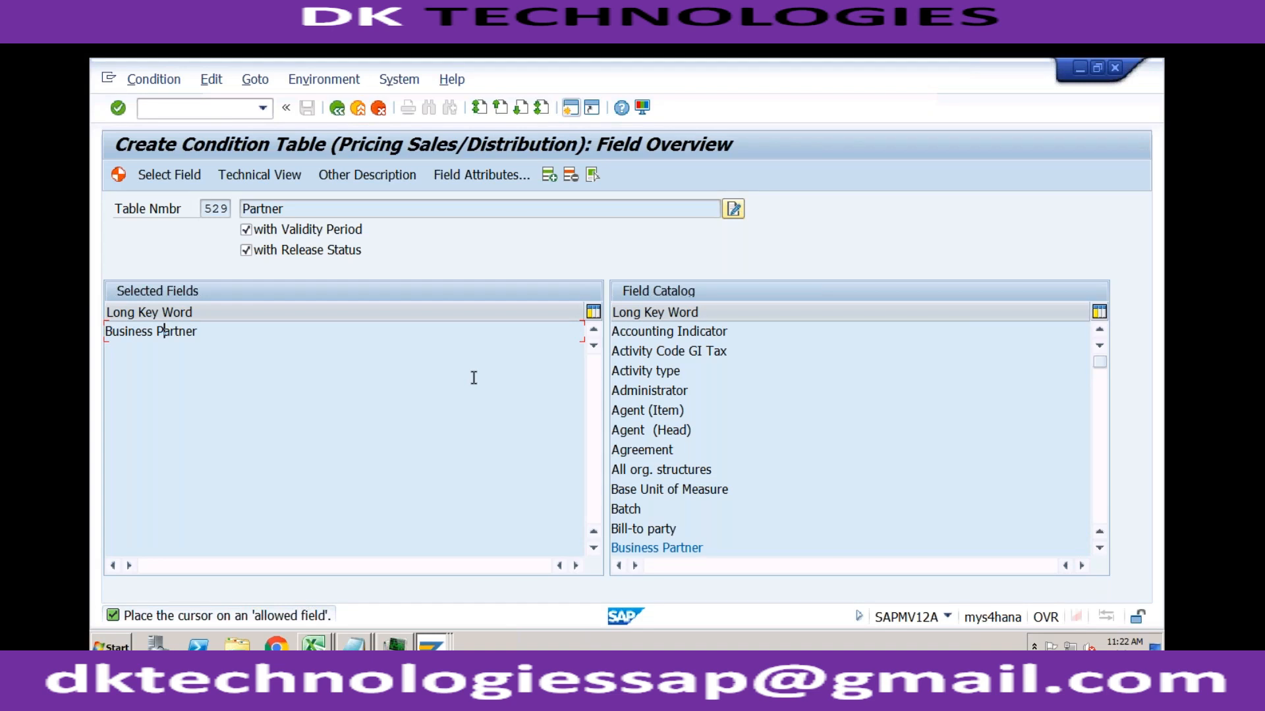
{"action": "double_click", "coordinate": [626, 547]}
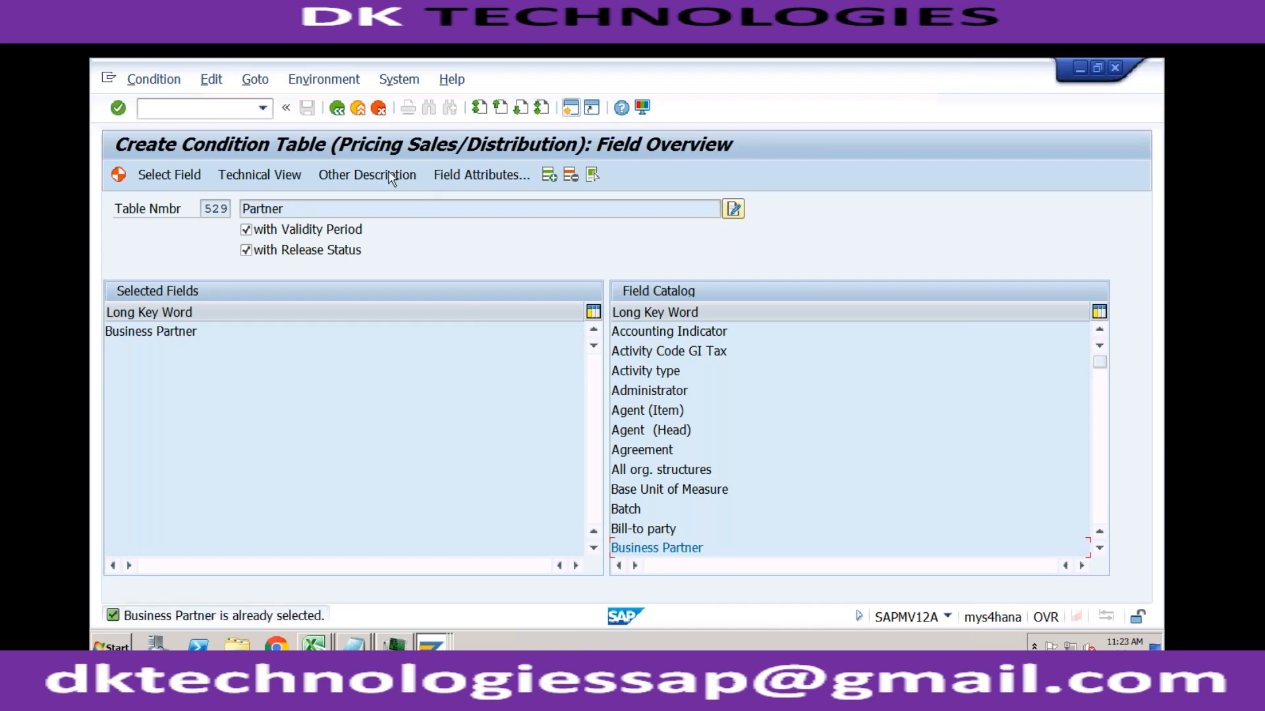
{"action": "left_click", "coordinate": [336, 108]}
{"action": "left_click", "coordinate": [488, 396]}
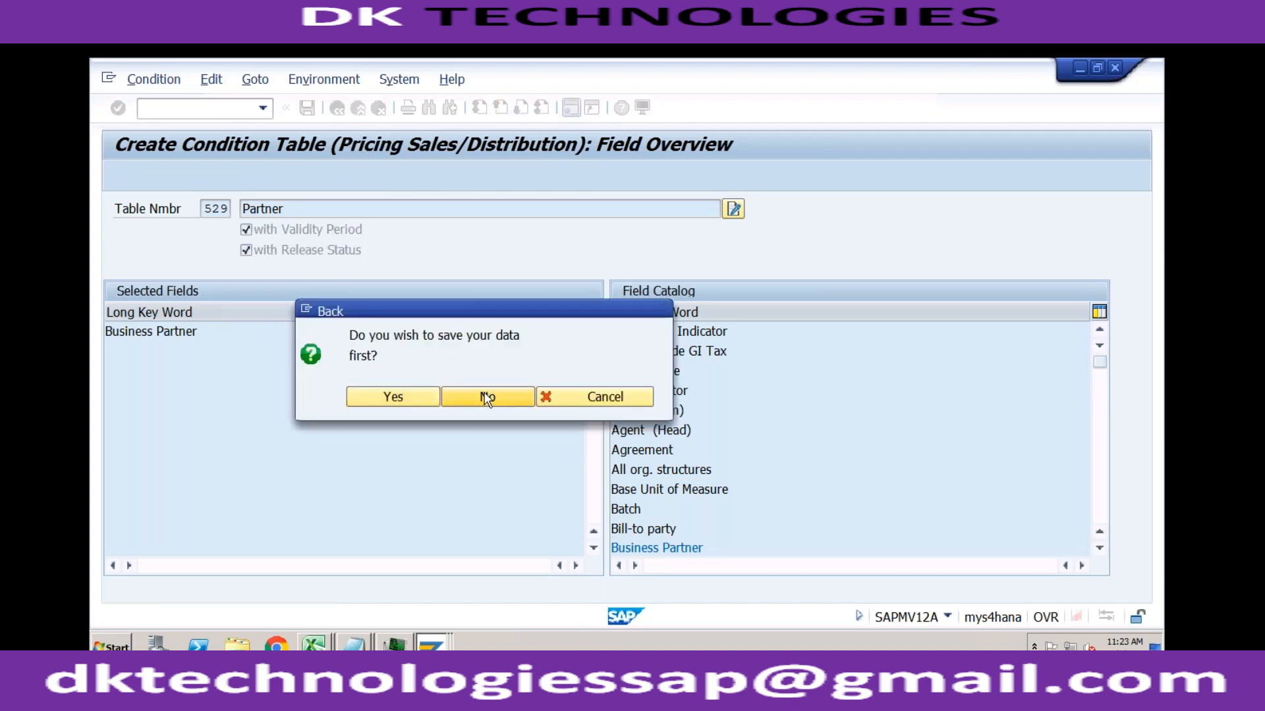
Step: Reopen the field overview for table 529 and add Bill-to party, Distribution Channel and Division as its selected fields
{"action": "key", "text": "Return"}
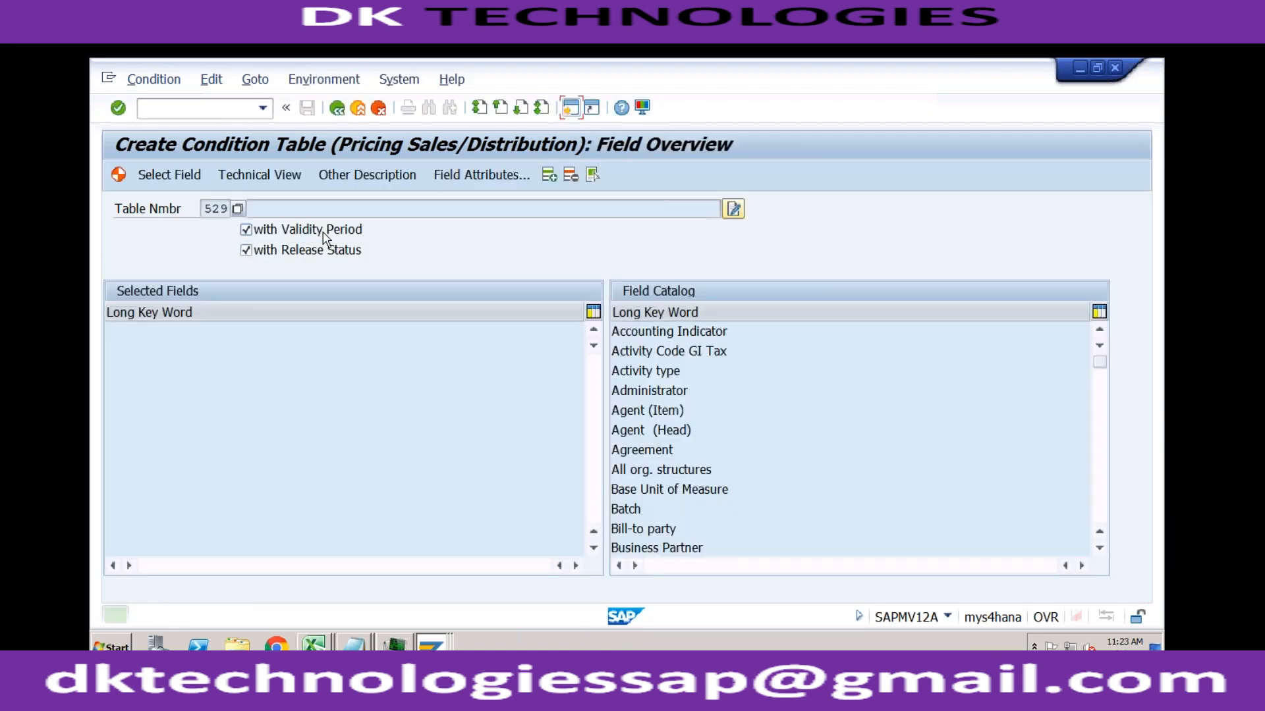
{"action": "double_click", "coordinate": [643, 529]}
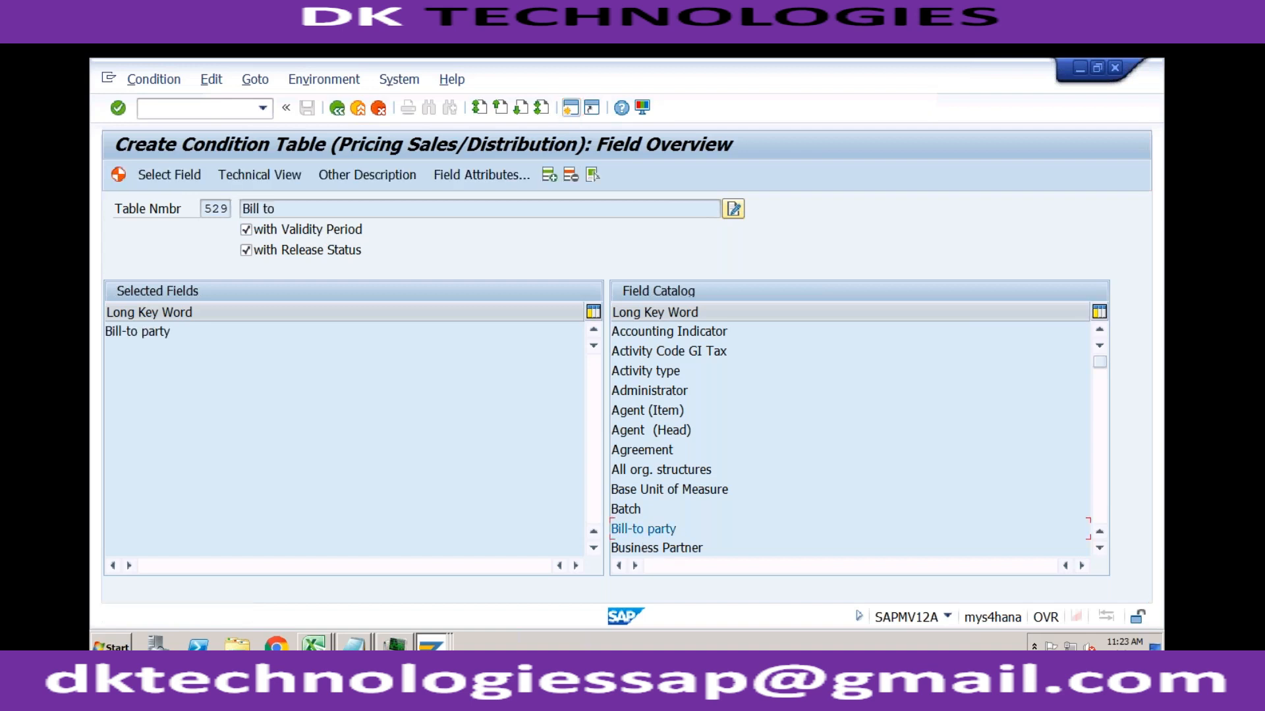
{"action": "scroll", "coordinate": [1104, 425], "scroll_direction": "down", "scroll_amount": 5}
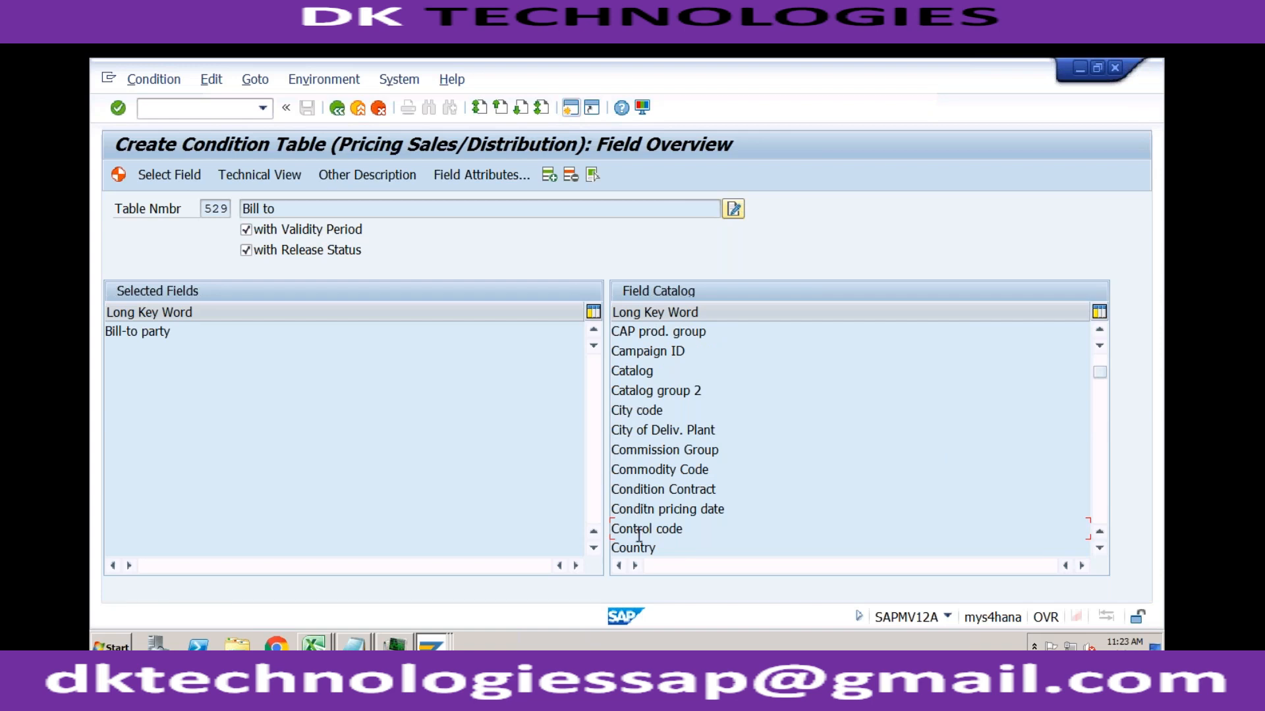
{"action": "left_click", "coordinate": [1104, 433]}
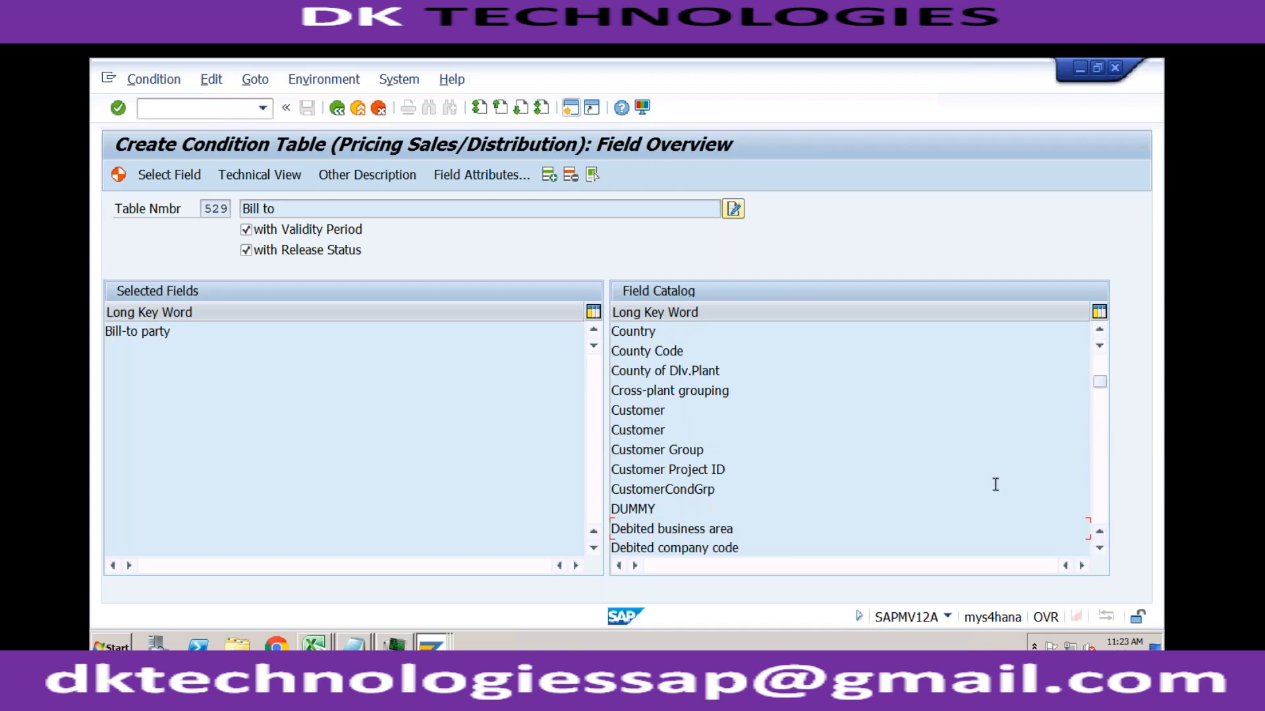
{"action": "left_click", "coordinate": [1101, 468]}
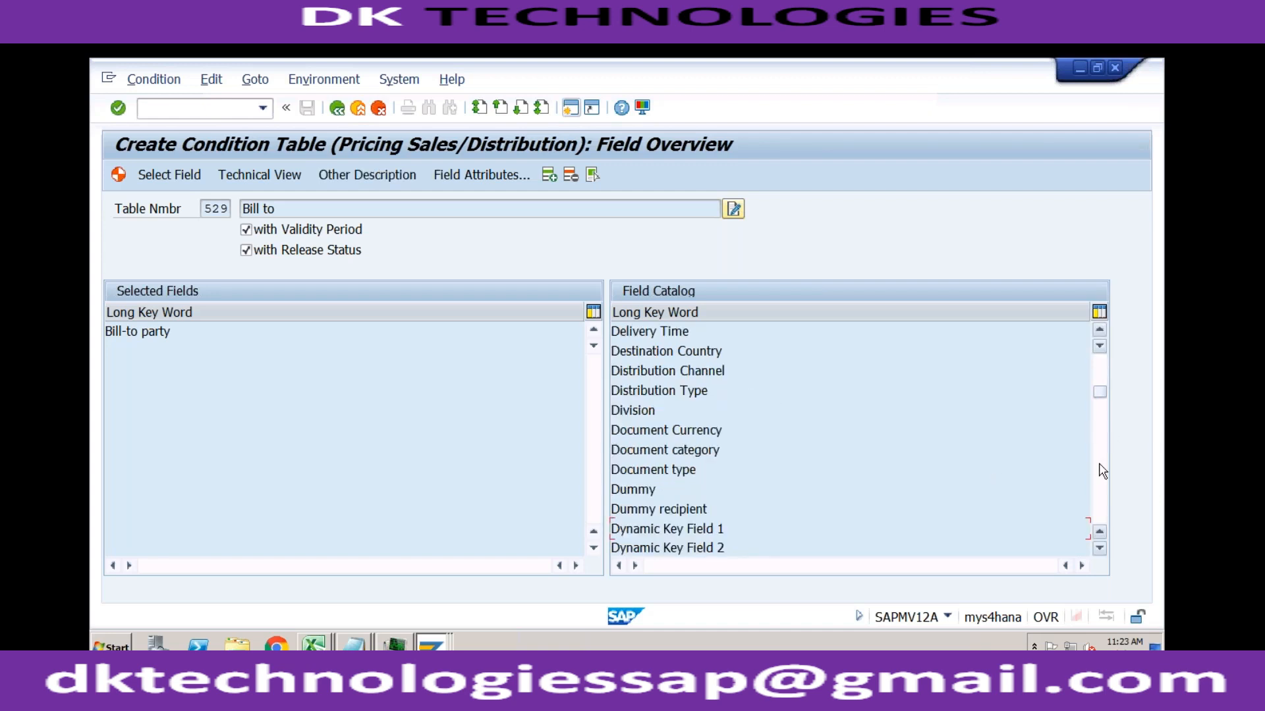
{"action": "left_click", "coordinate": [624, 371]}
{"action": "double_click", "coordinate": [624, 371]}
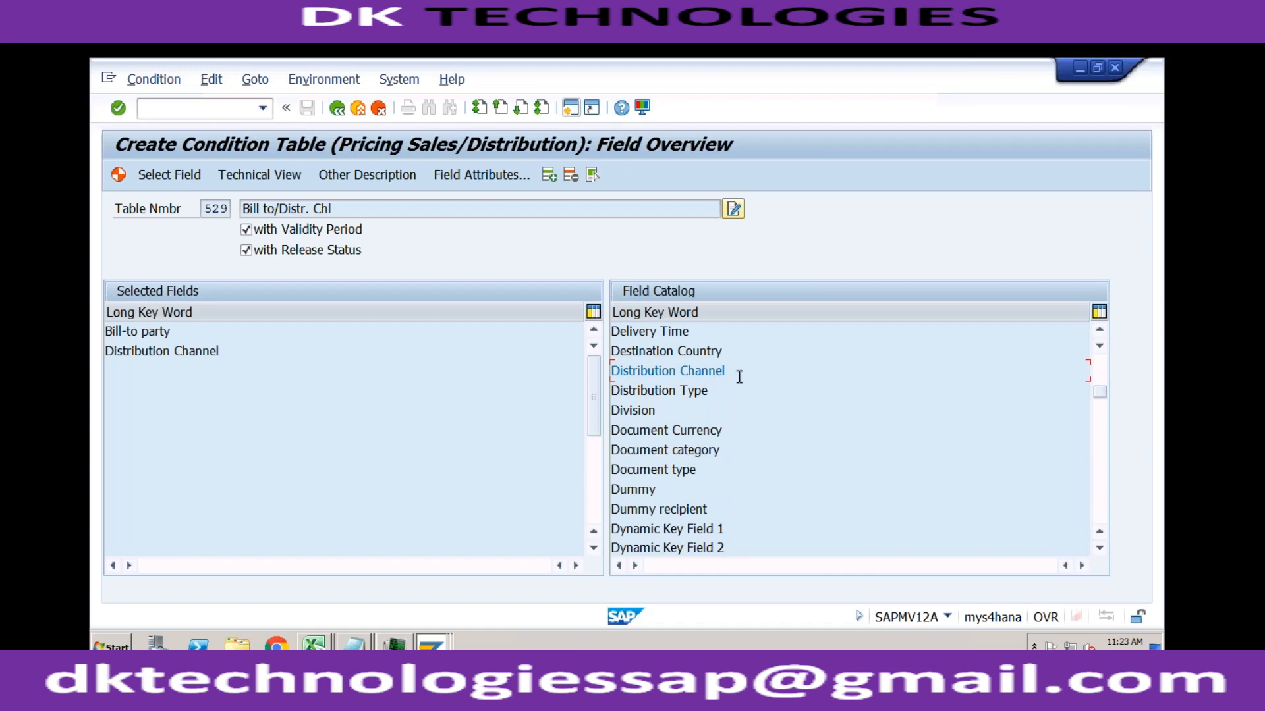
{"action": "double_click", "coordinate": [632, 409]}
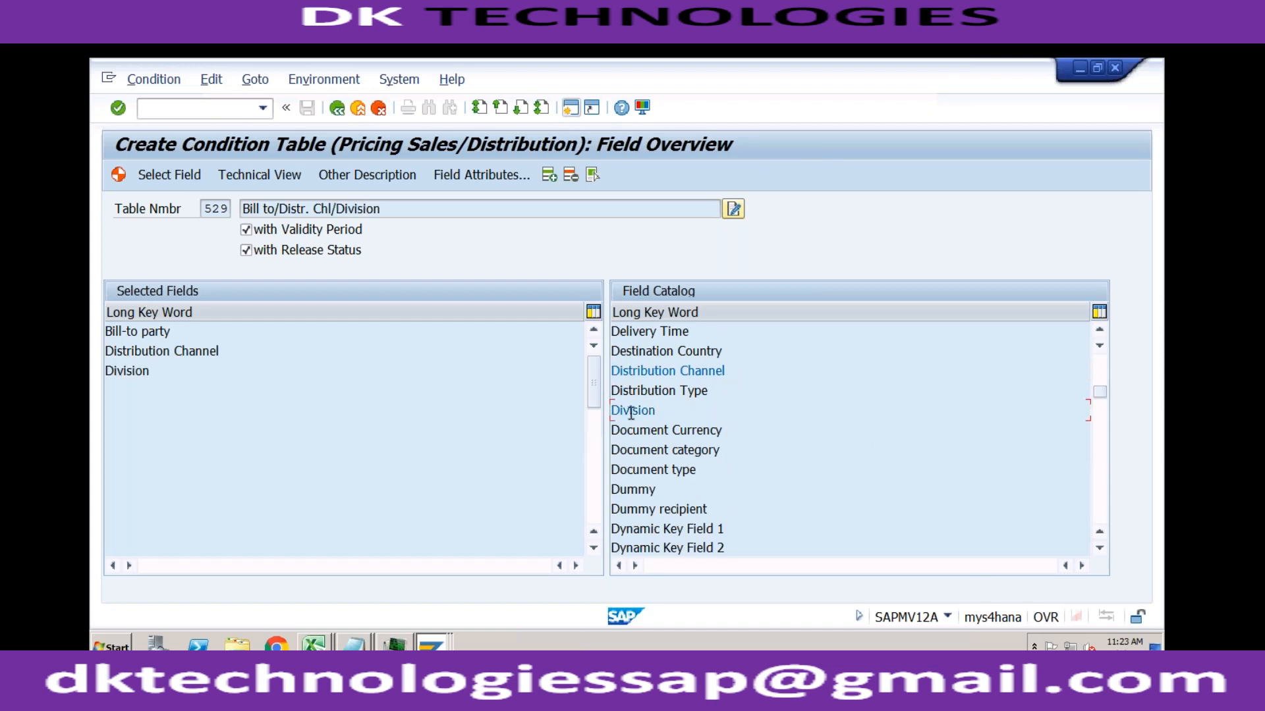
{"action": "left_click", "coordinate": [219, 353]}
{"action": "left_click", "coordinate": [157, 371]}
Step: Save and generate condition table 529 as a local object, and return to the IMG structure
{"action": "left_click", "coordinate": [339, 109]}
{"action": "left_click", "coordinate": [372, 396]}
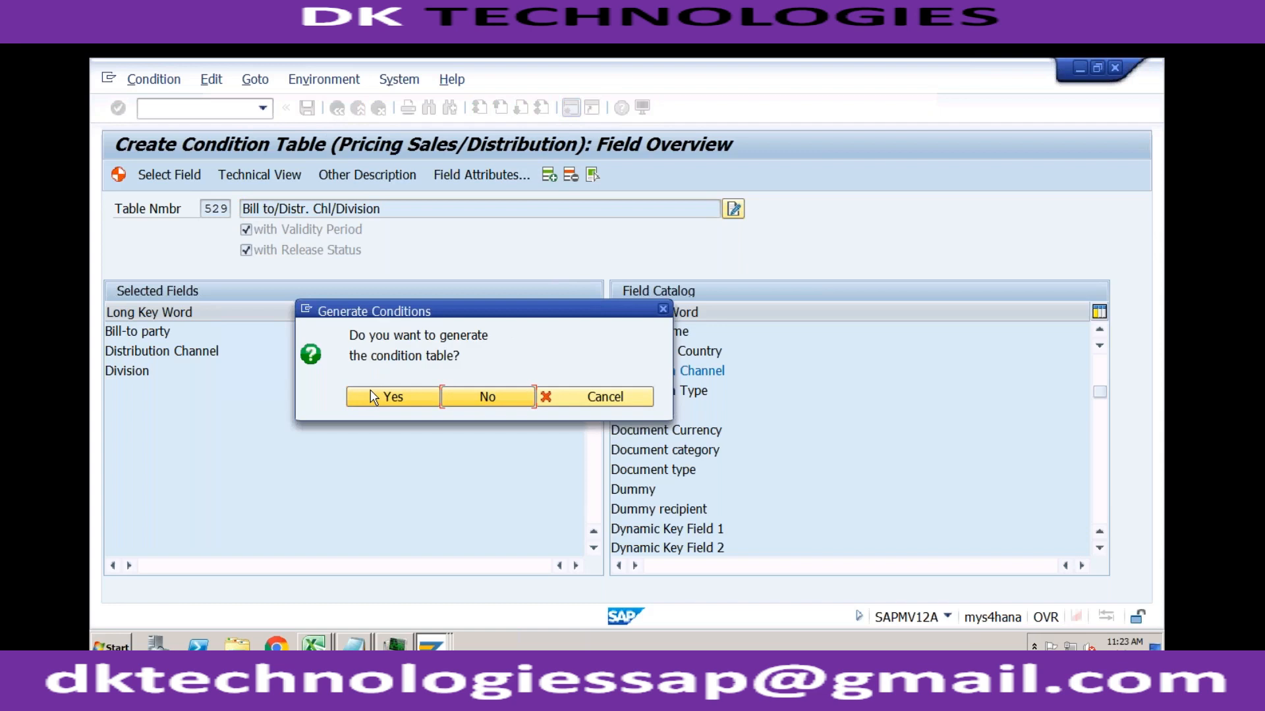
{"action": "left_click", "coordinate": [372, 396]}
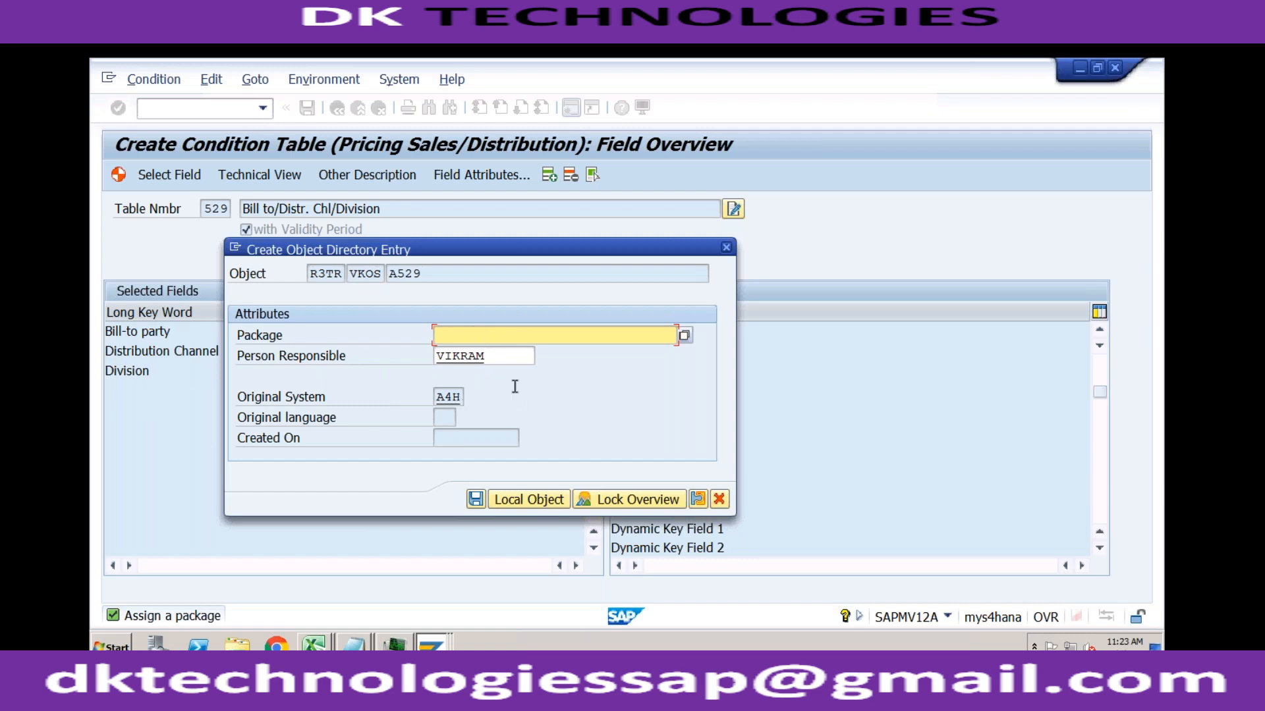
{"action": "left_click", "coordinate": [523, 501]}
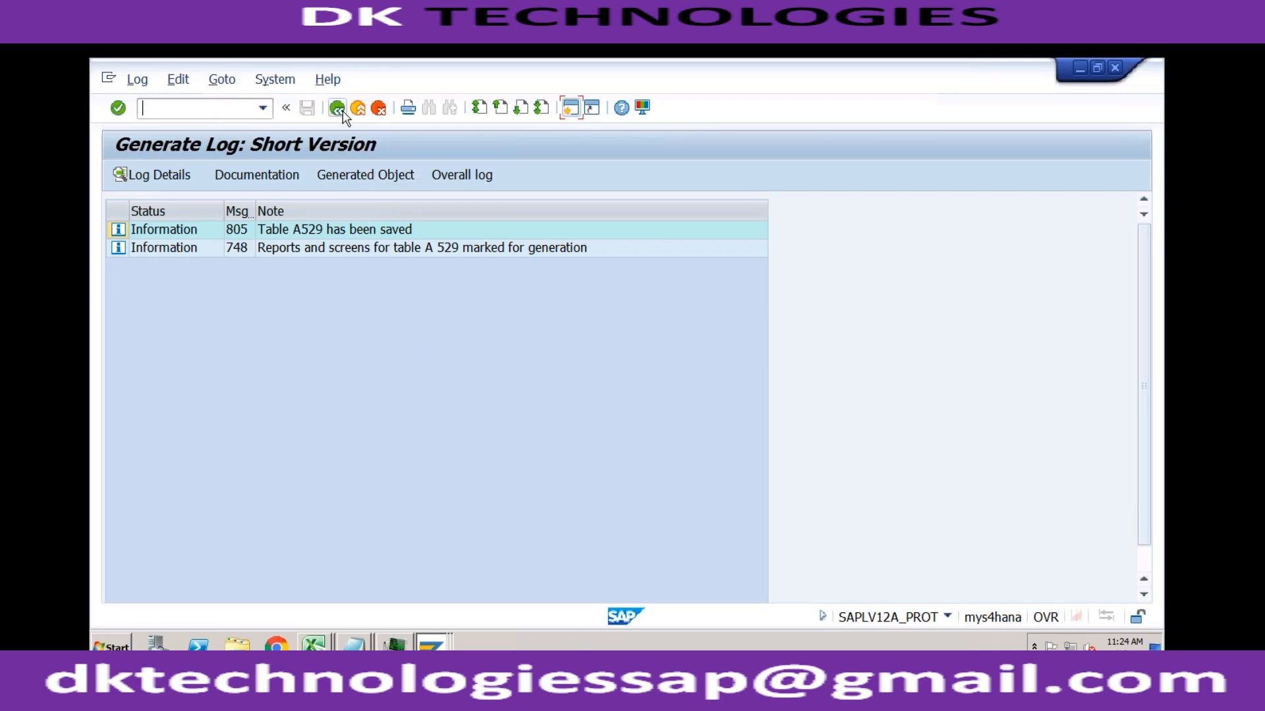
{"action": "left_click", "coordinate": [337, 109]}
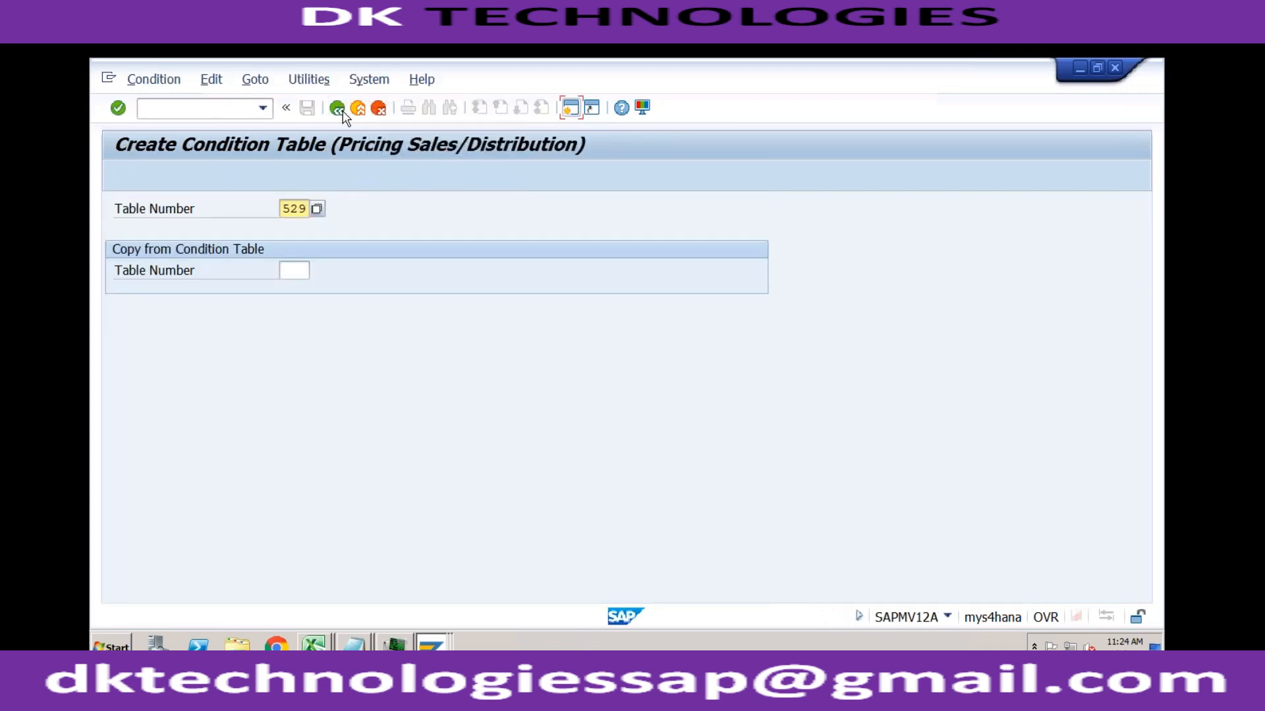
{"action": "left_click", "coordinate": [340, 111]}
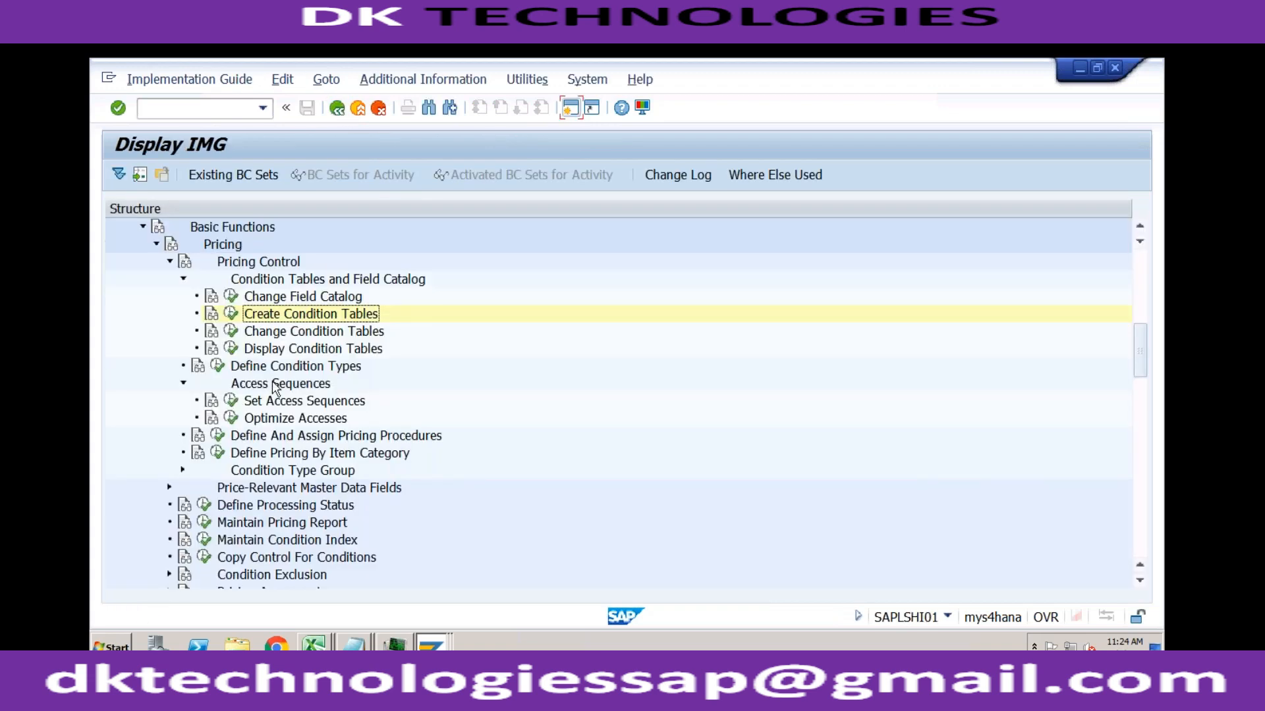
Step: Open Set Access Sequences again, find access sequence PR02 and display its accesses overview
{"action": "left_click", "coordinate": [231, 402]}
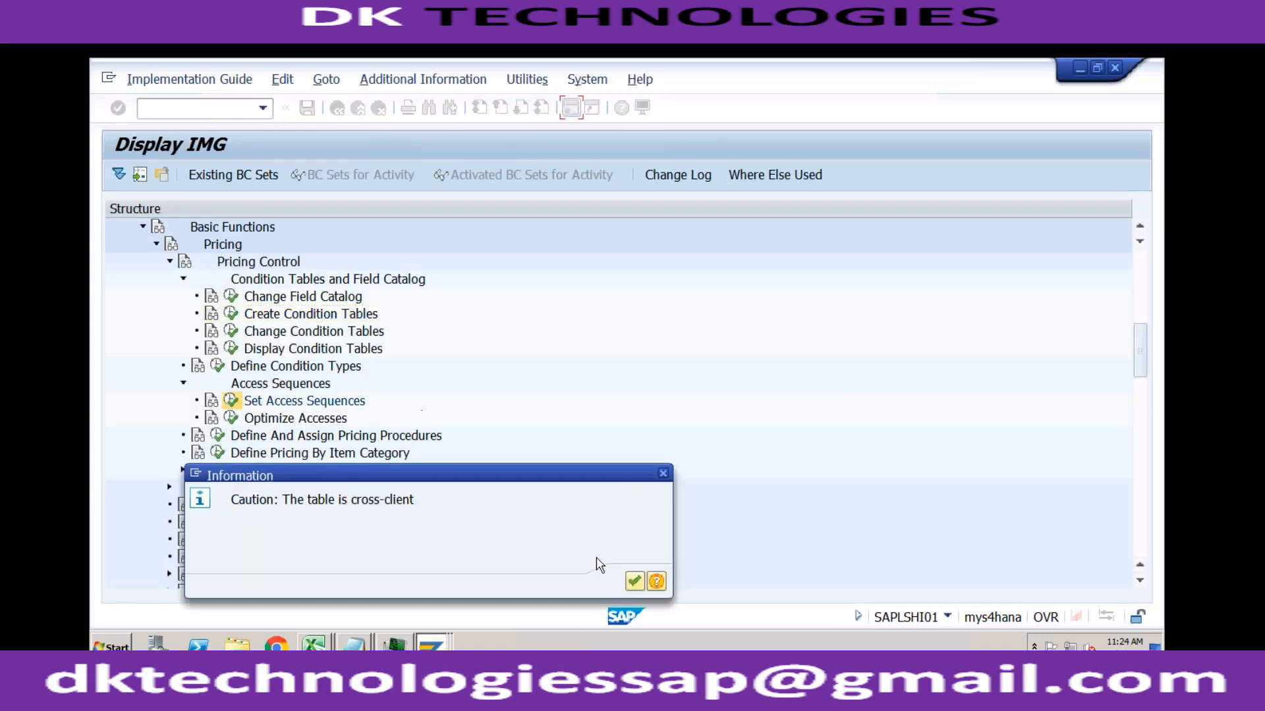
{"action": "left_click", "coordinate": [634, 581]}
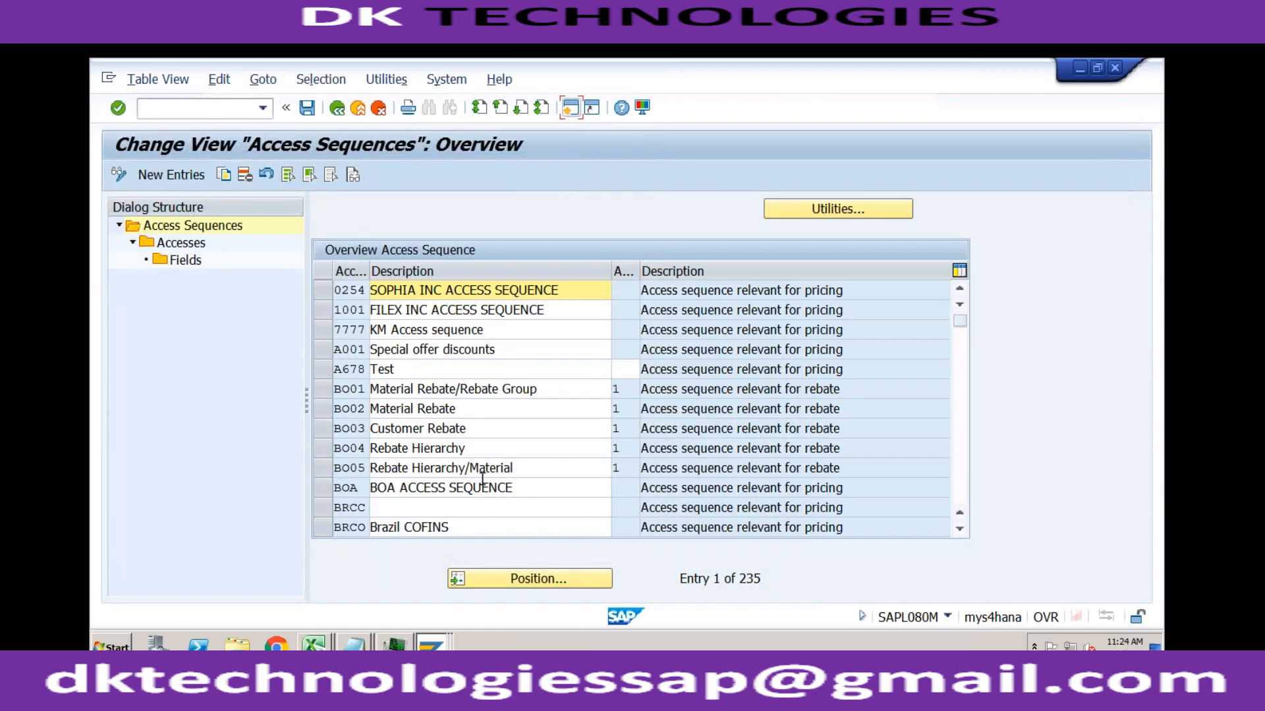
{"action": "left_click", "coordinate": [513, 578]}
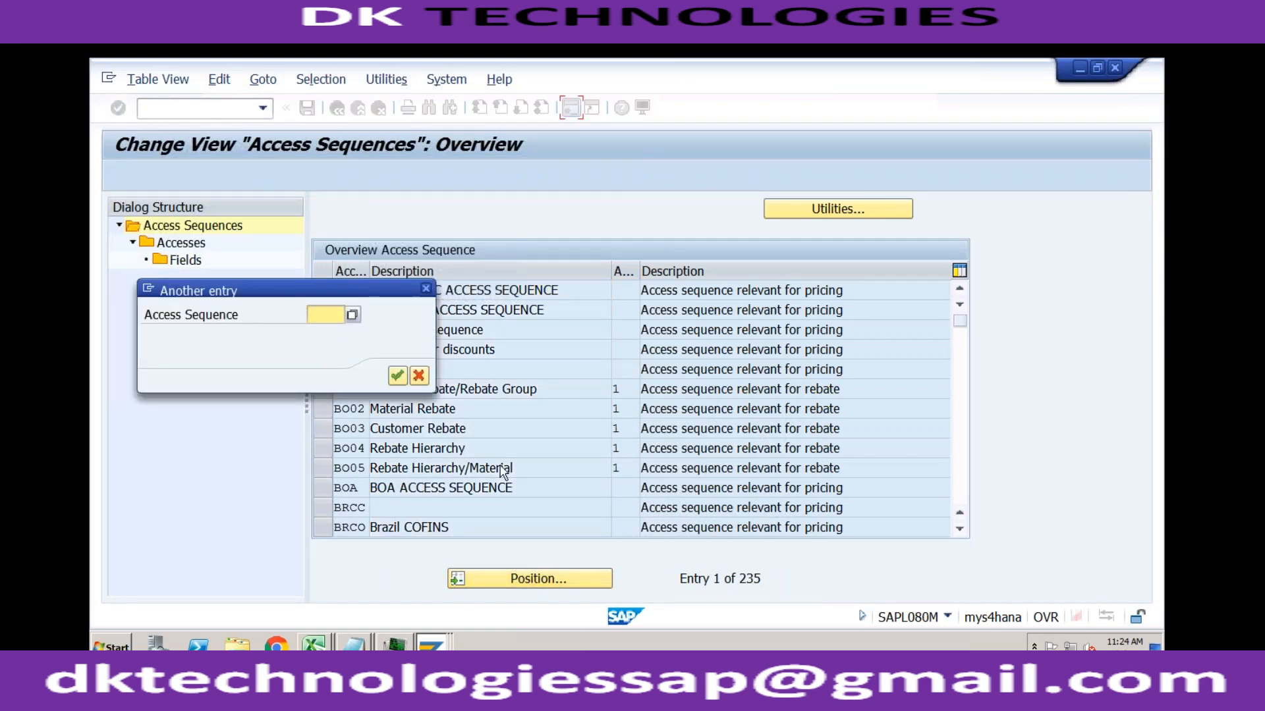
{"action": "type", "text": "pr02"}
{"action": "key", "text": "Return"}
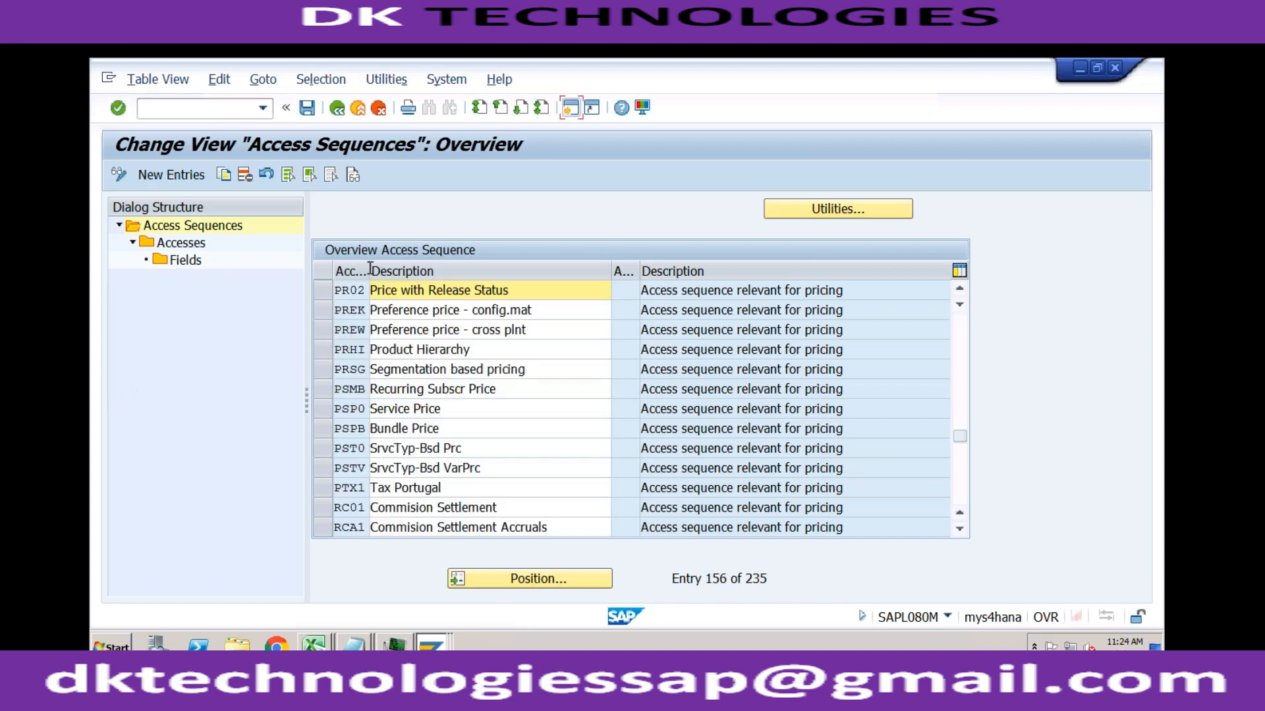
{"action": "left_click", "coordinate": [322, 290]}
{"action": "double_click", "coordinate": [192, 242]}
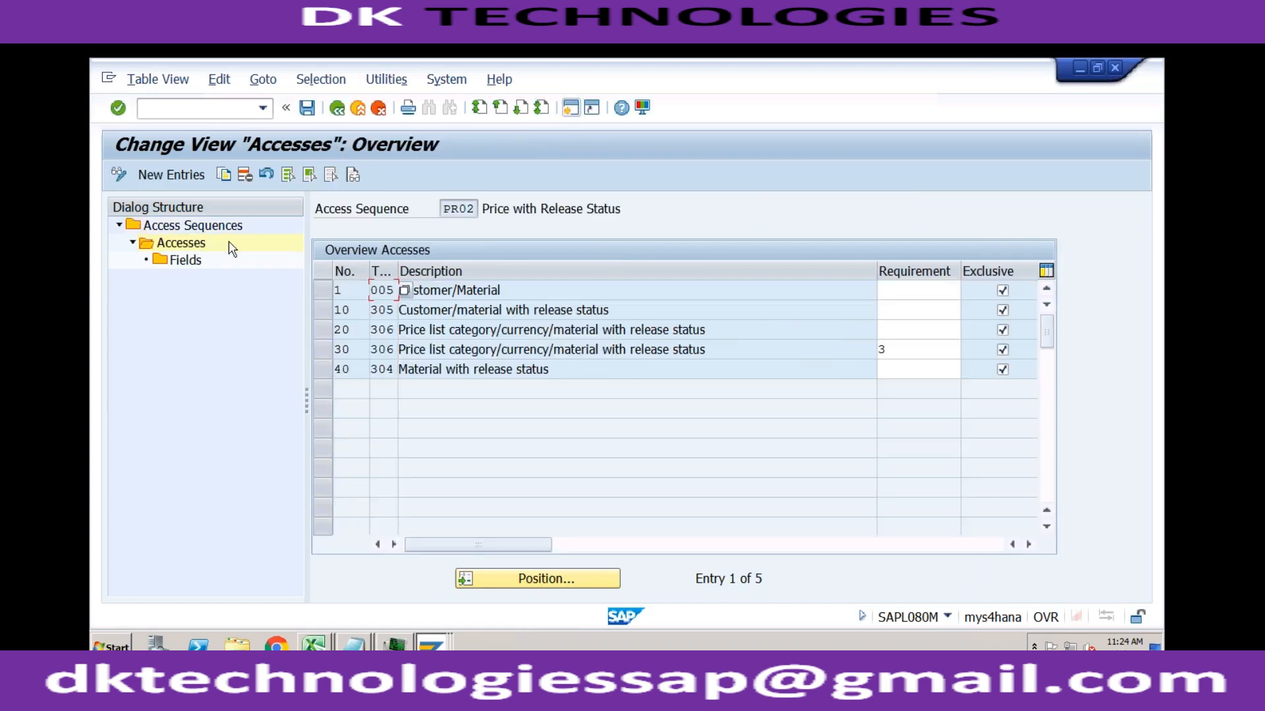
{"action": "left_click", "coordinate": [350, 308]}
{"action": "left_click", "coordinate": [353, 370]}
Step: Try adding a new access numbered 2 with condition table 529, Bill to/Distr. Chl/Division, to access sequence PR02
{"action": "left_click", "coordinate": [198, 177]}
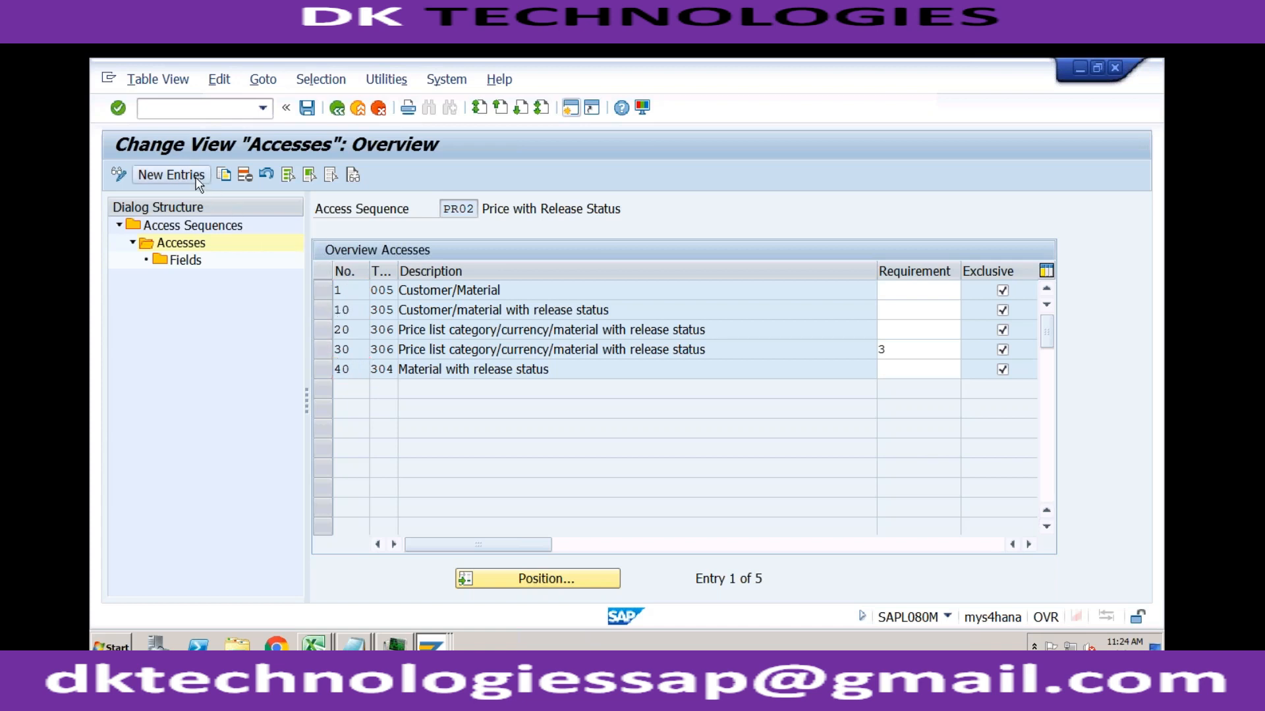
{"action": "type", "text": "2"}
{"action": "left_click", "coordinate": [383, 291]}
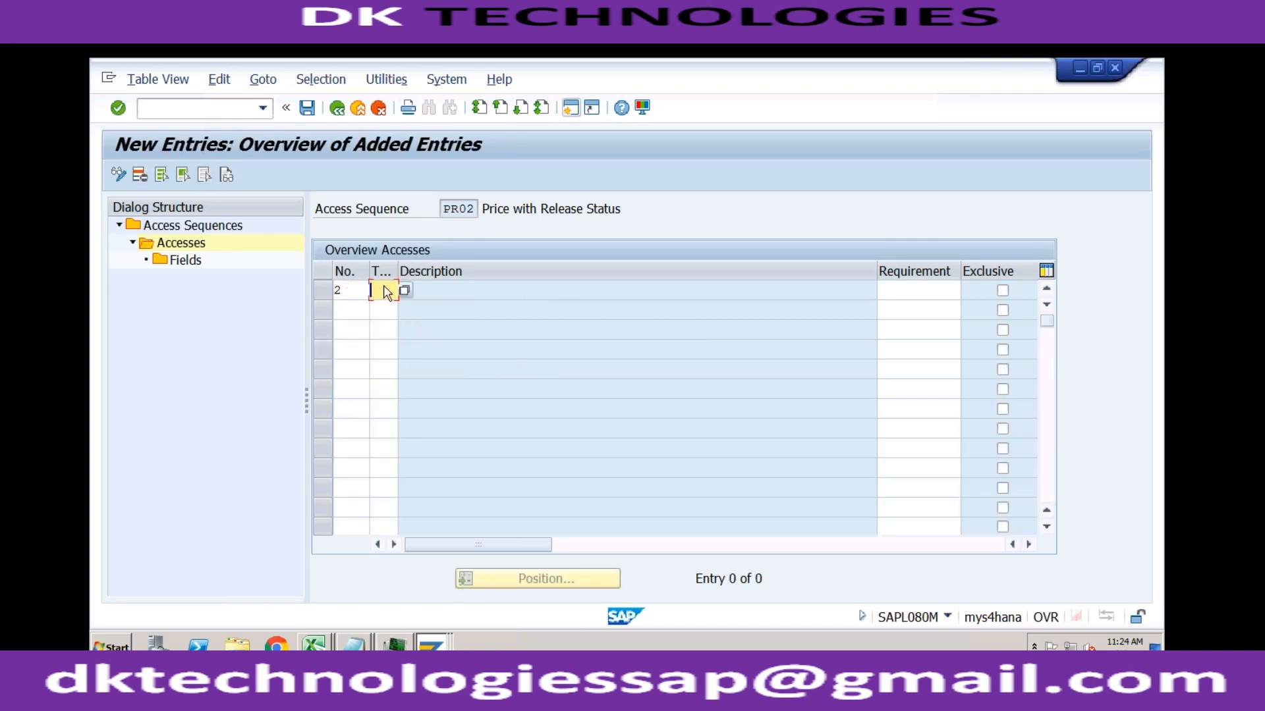
{"action": "left_click", "coordinate": [405, 291]}
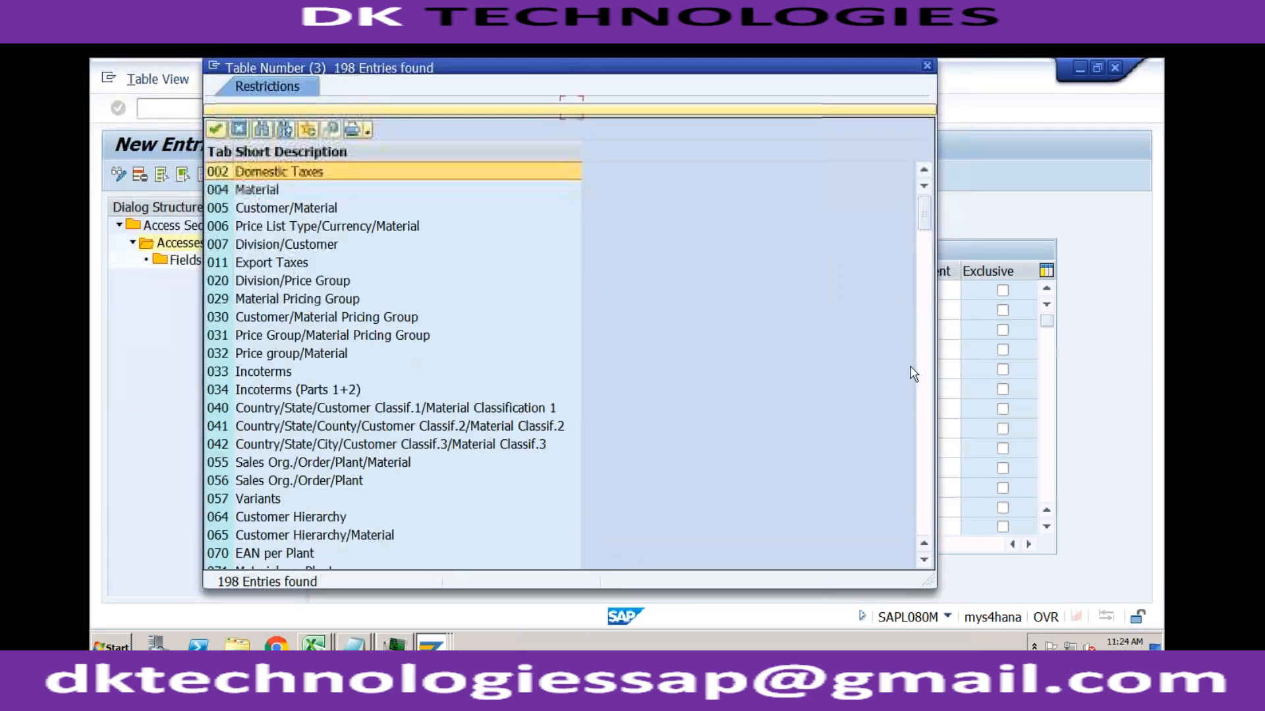
{"action": "left_click", "coordinate": [923, 436]}
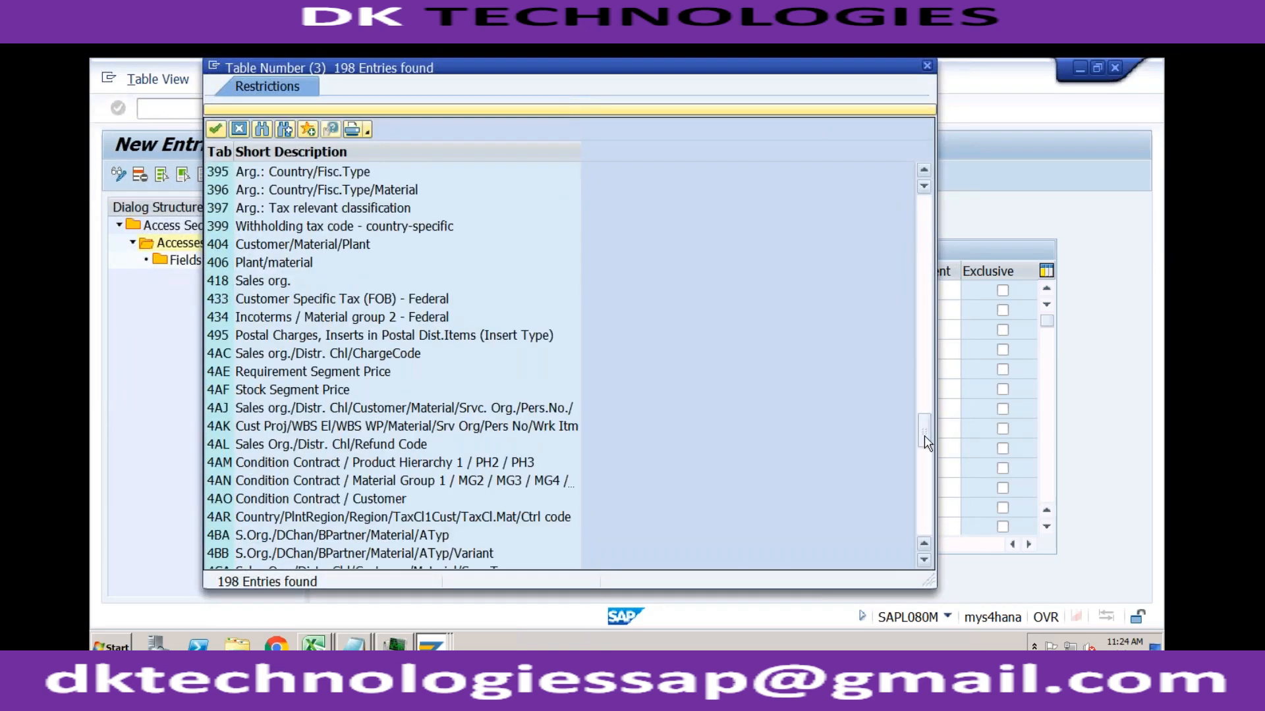
{"action": "left_click", "coordinate": [925, 398]}
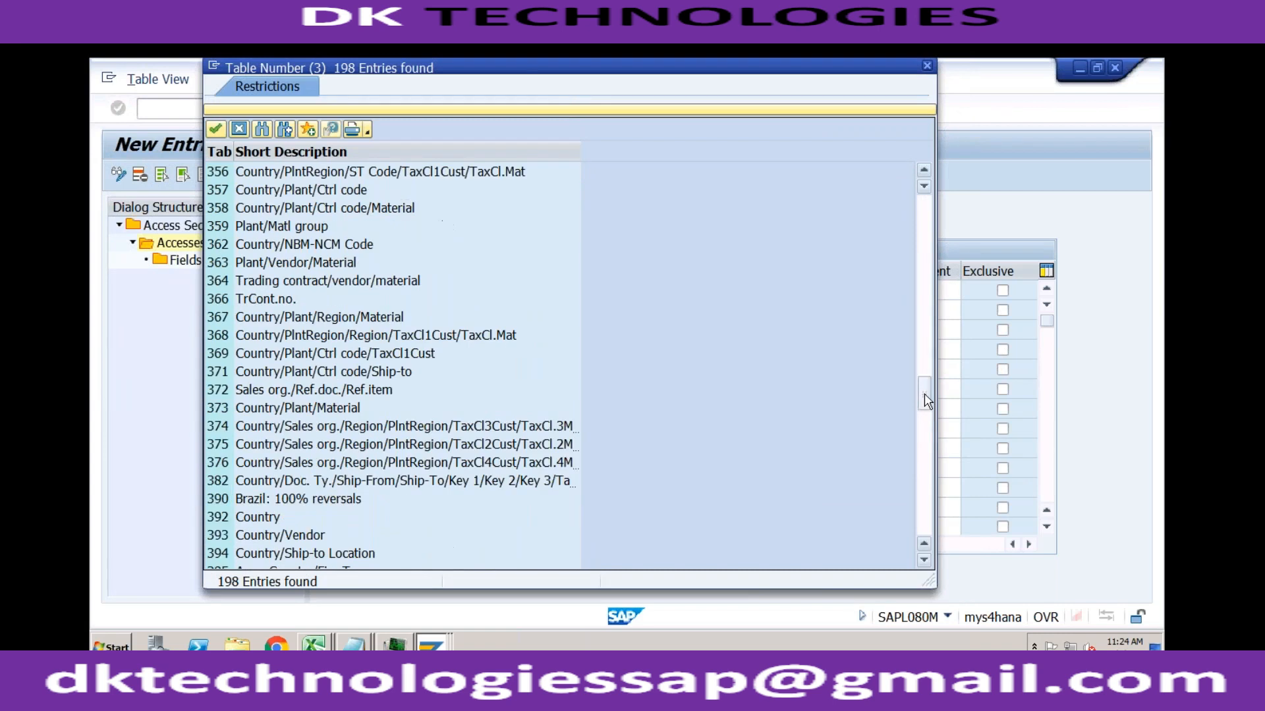
{"action": "left_click", "coordinate": [927, 439]}
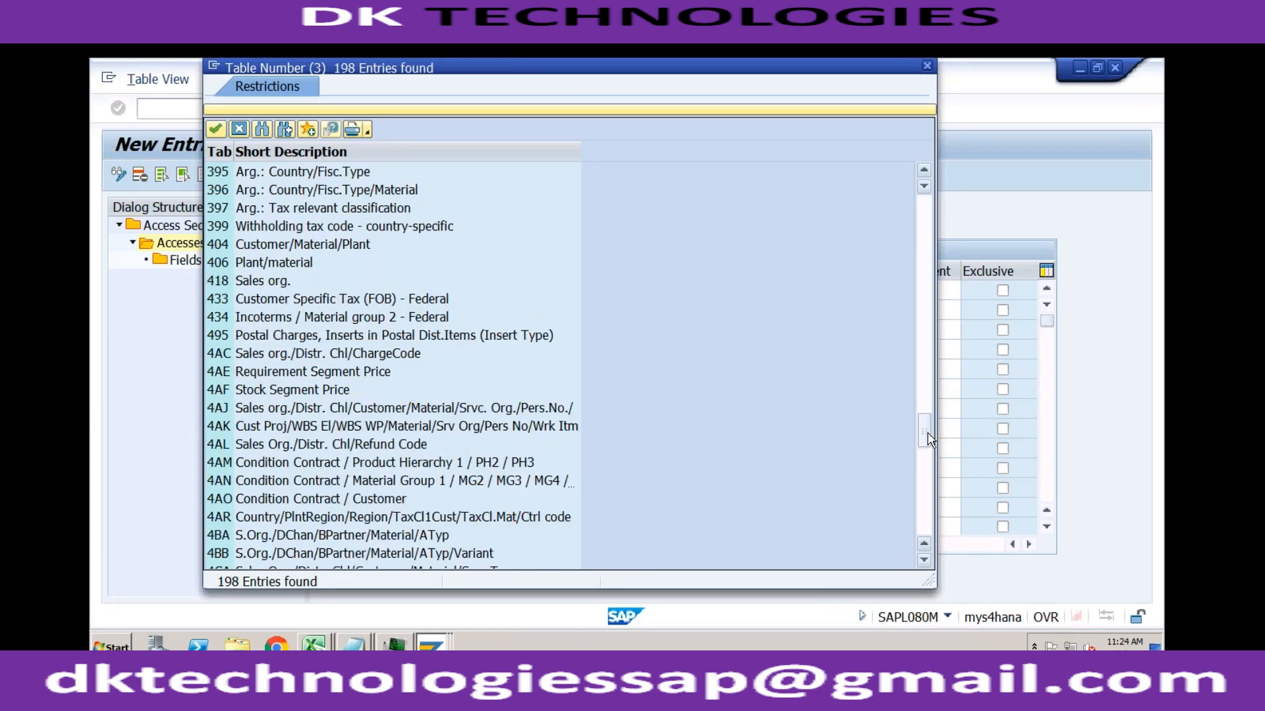
{"action": "left_click", "coordinate": [927, 486]}
{"action": "left_click", "coordinate": [927, 509]}
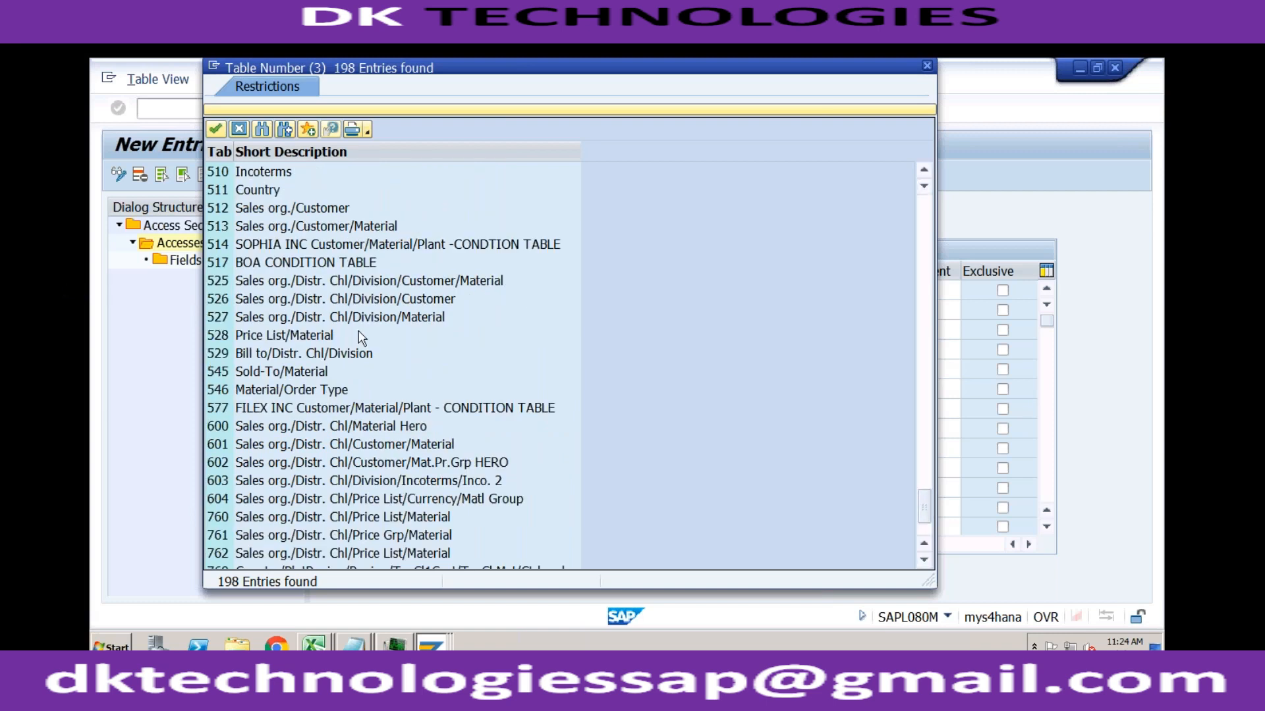
{"action": "double_click", "coordinate": [291, 359]}
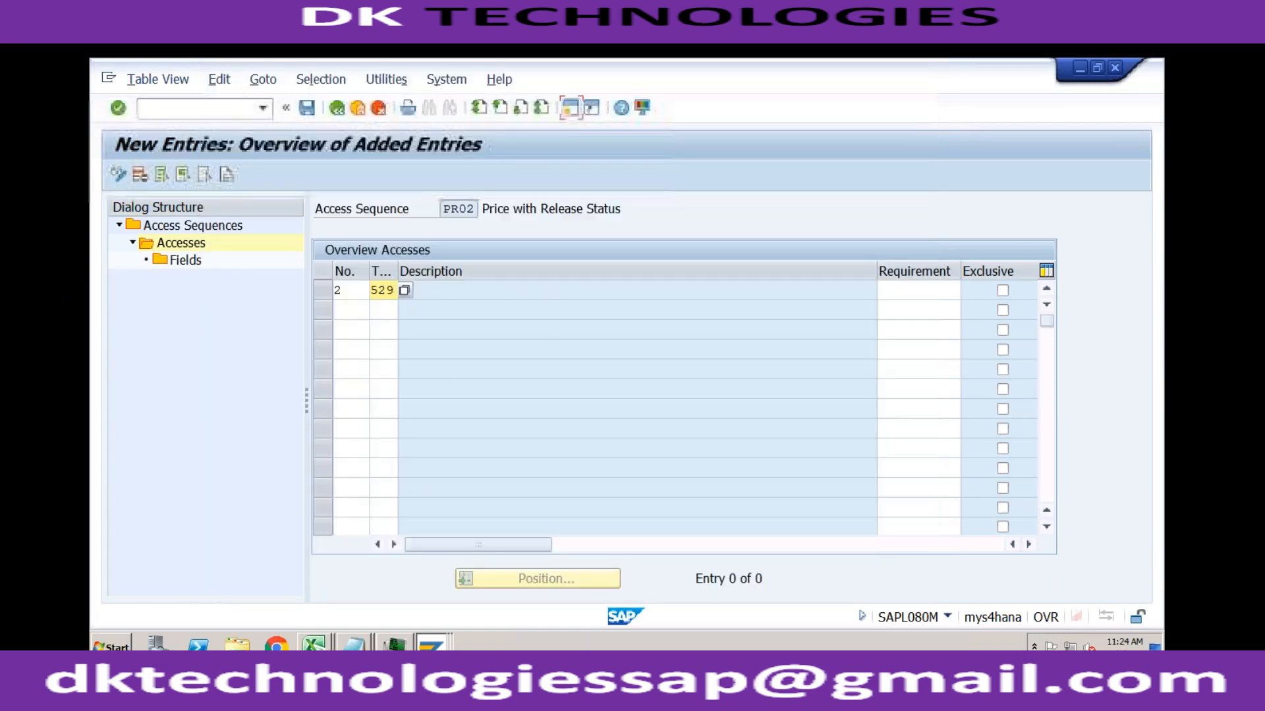
{"action": "key", "text": "Return"}
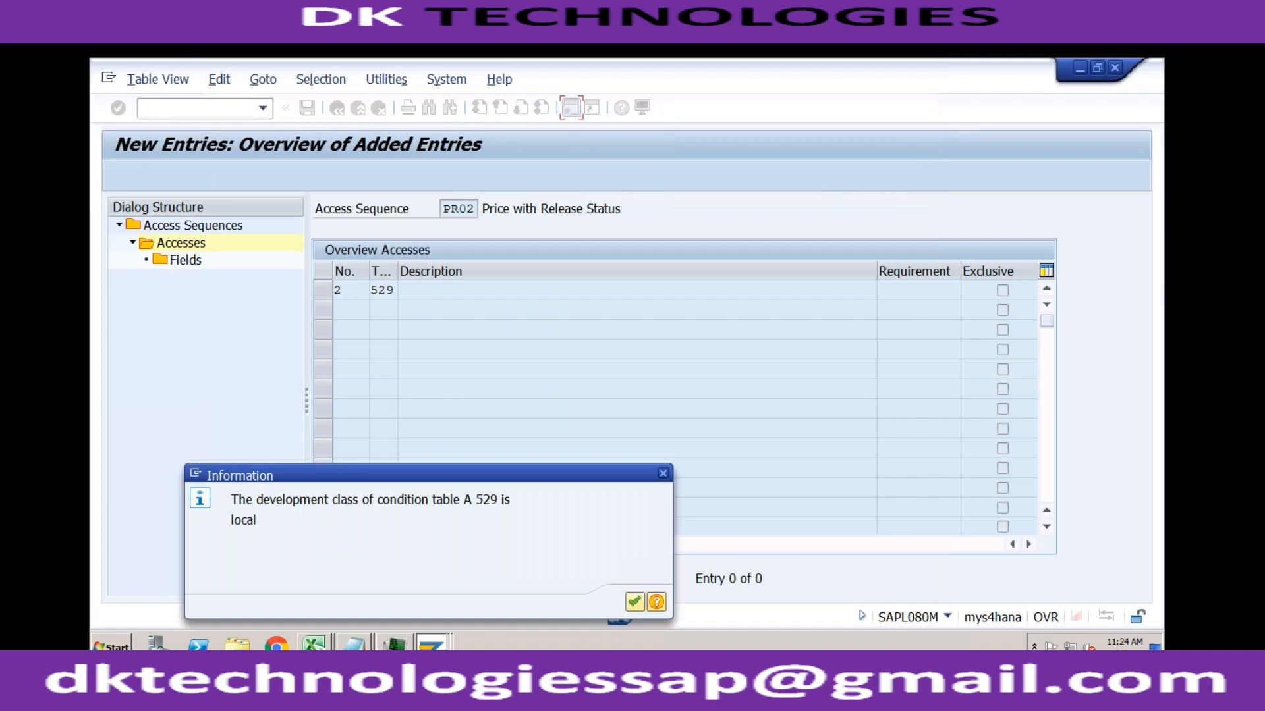
{"action": "key", "text": "Return"}
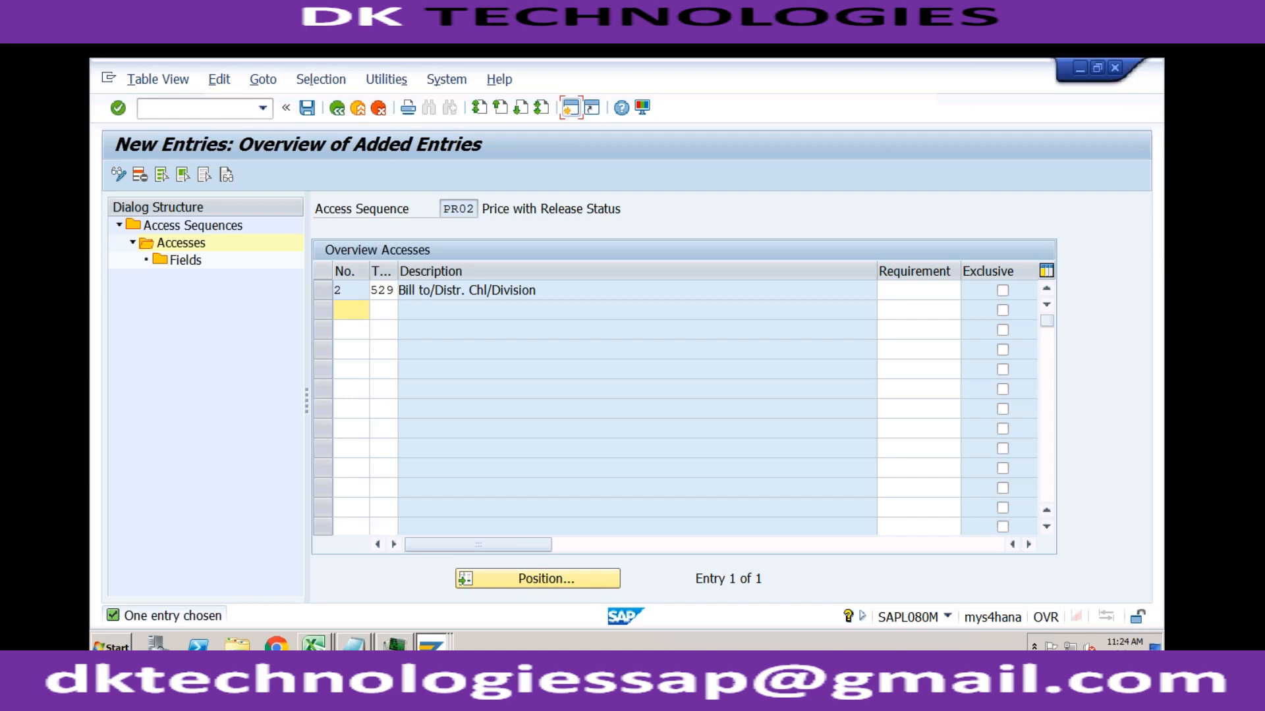
Step: Exit the access sequence maintenance back to the IMG structure and discard the changes
{"action": "left_click", "coordinate": [378, 109]}
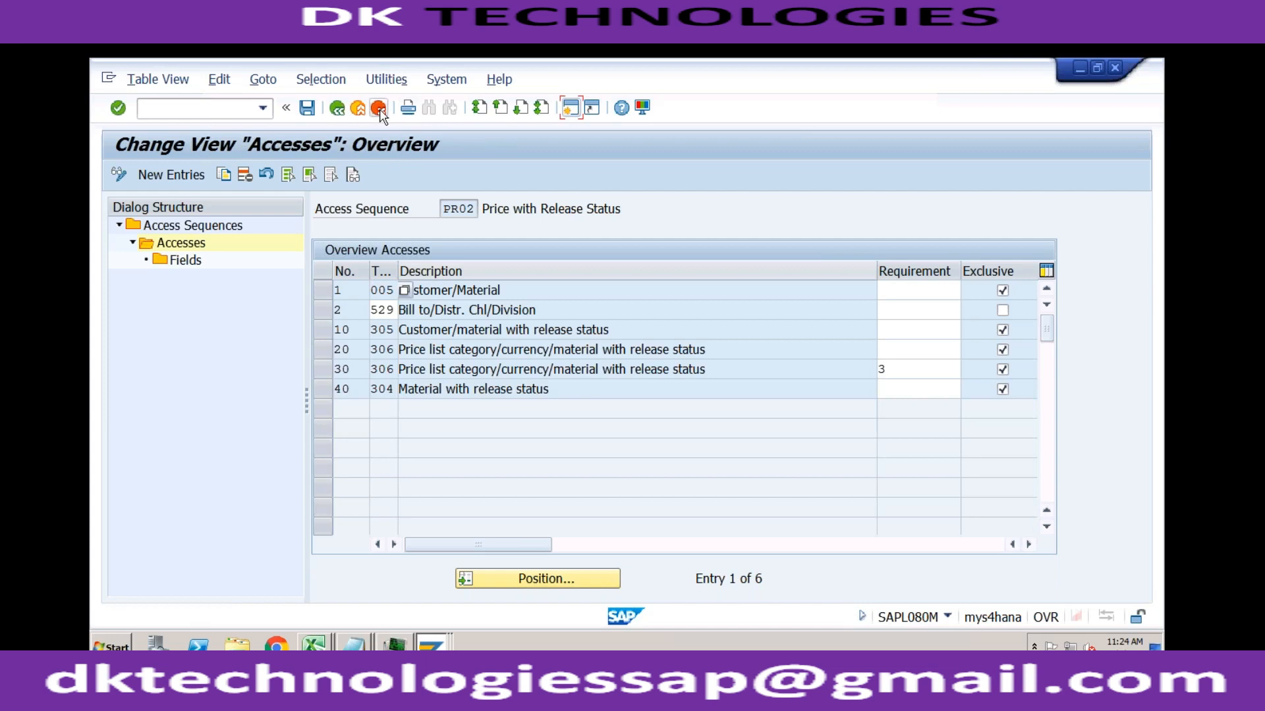
{"action": "left_click", "coordinate": [379, 108]}
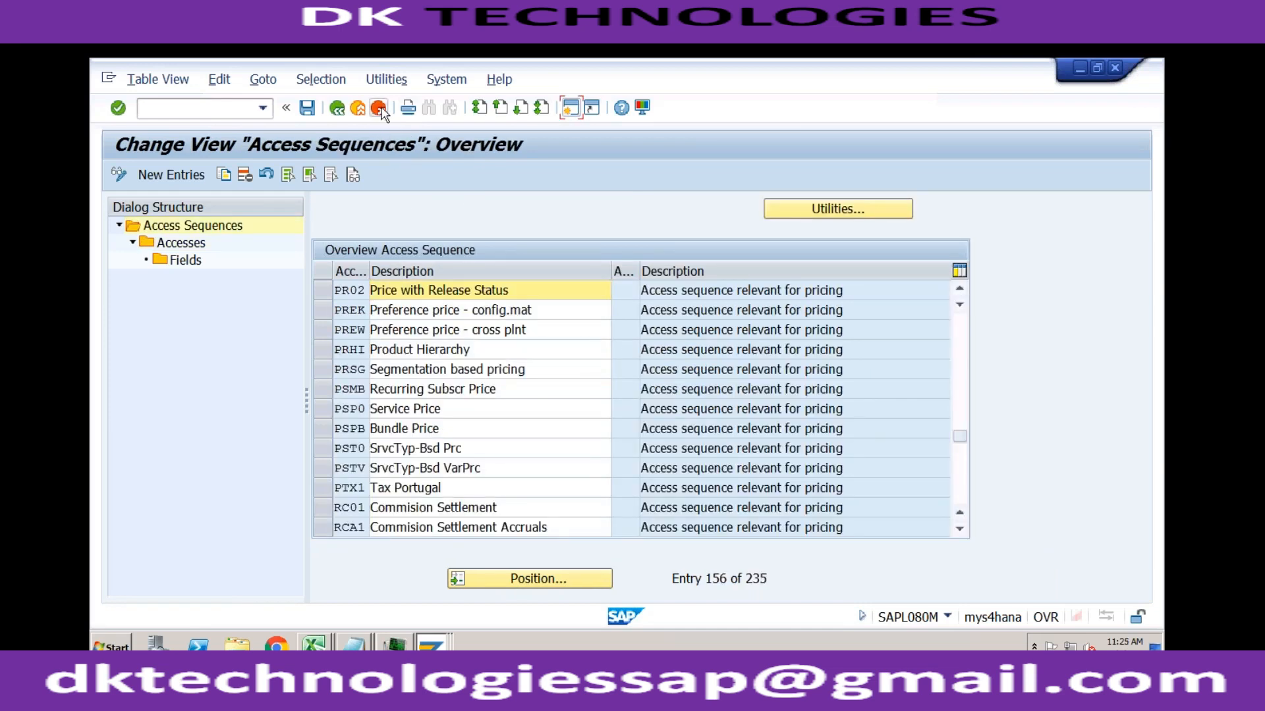
{"action": "left_click", "coordinate": [379, 109]}
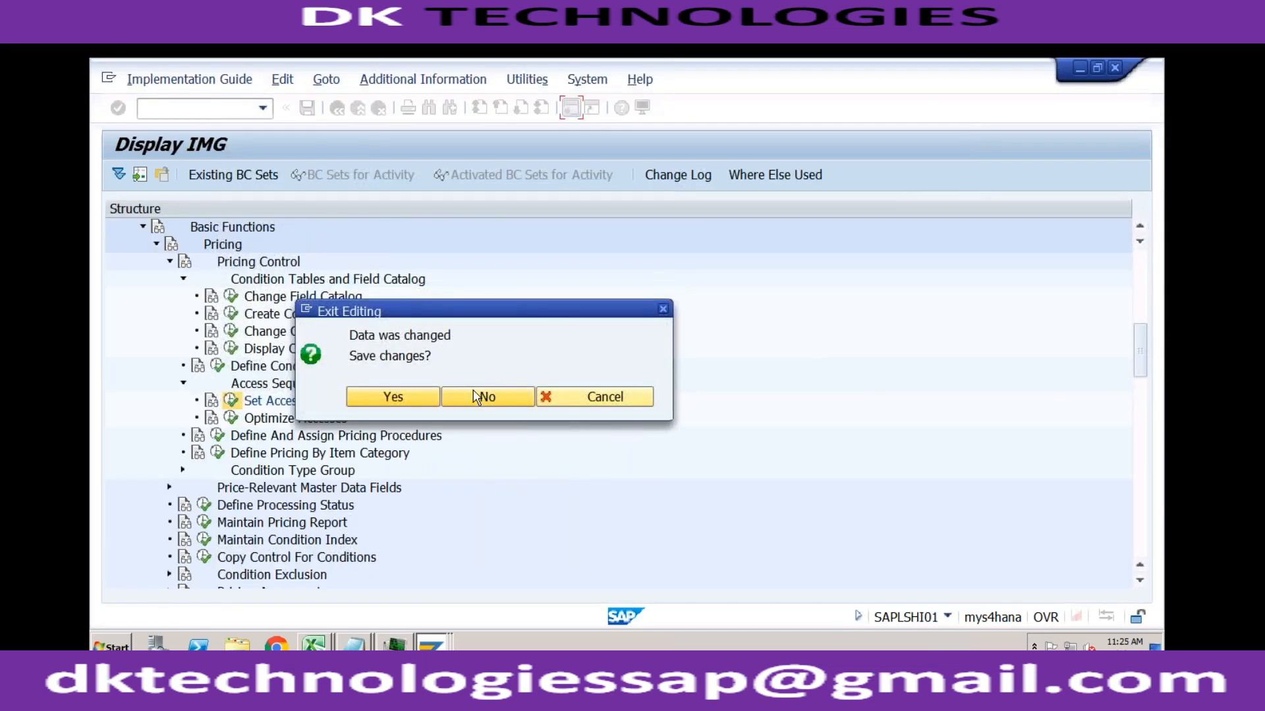
{"action": "left_click", "coordinate": [477, 396]}
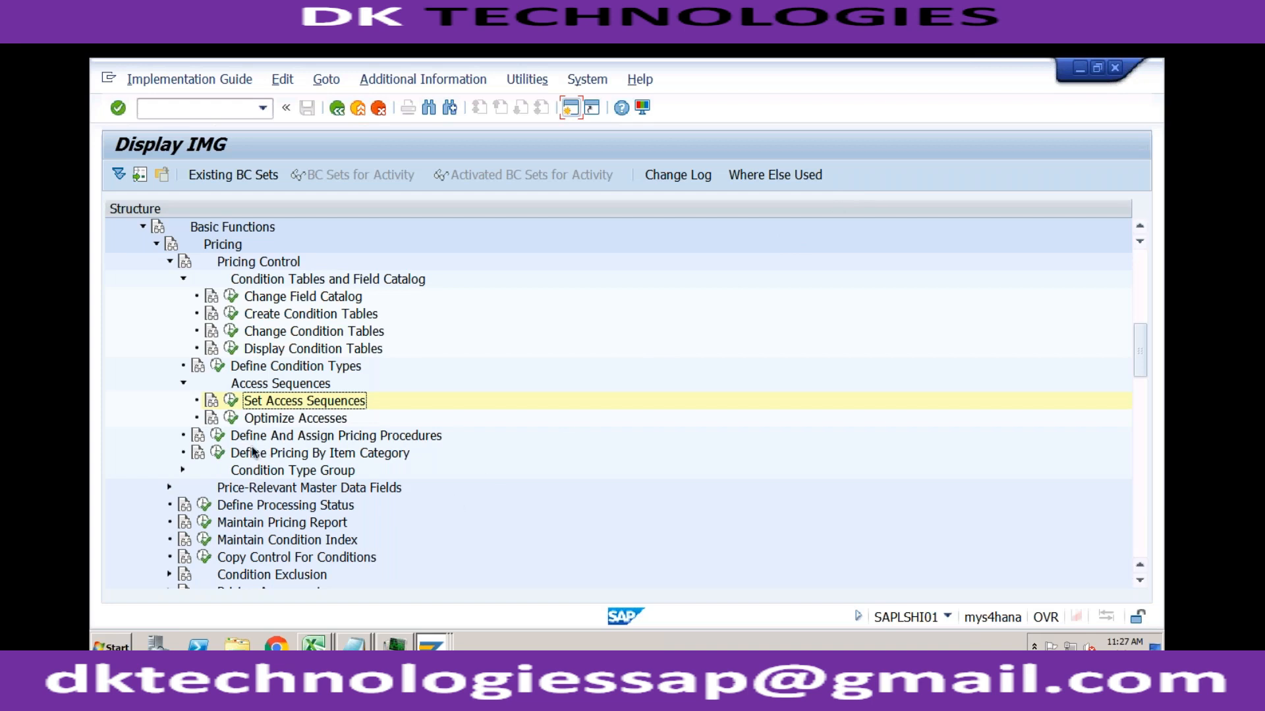
Step: Open Set Pricing Procedure Determination and examine the distribution channel, division, document, customer and pricing procedure columns of the first entry
{"action": "left_click", "coordinate": [216, 436]}
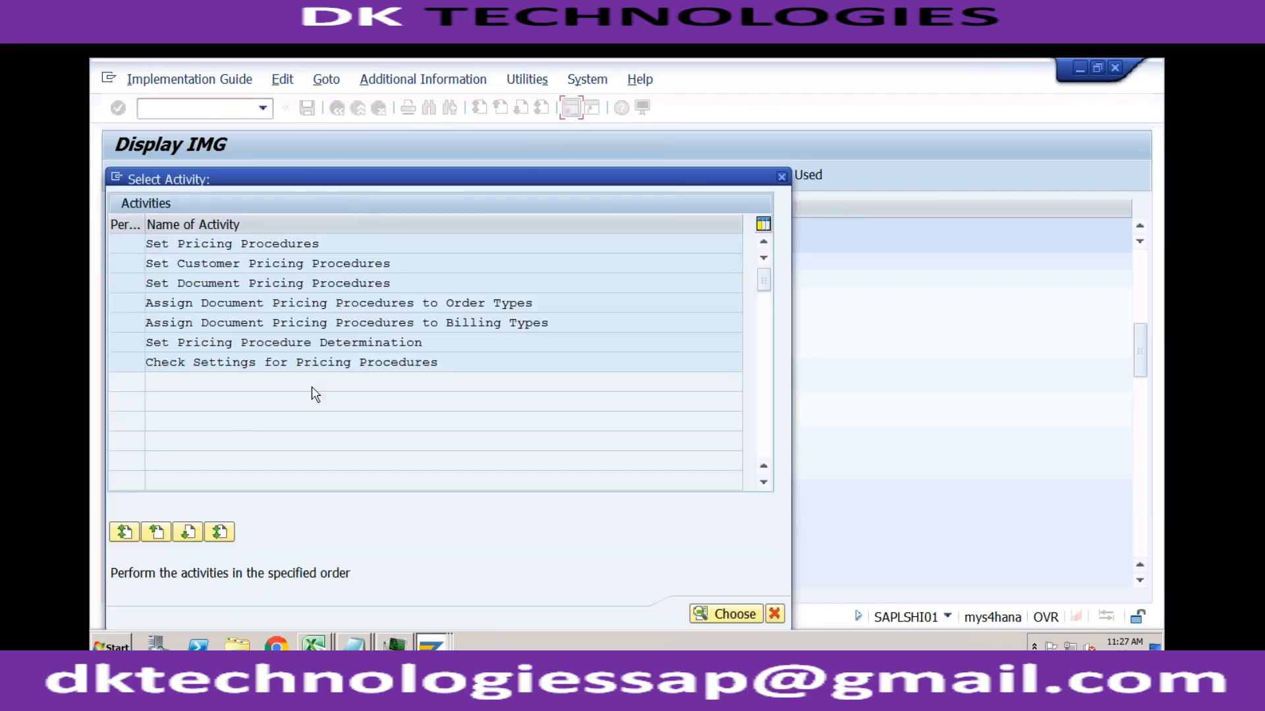
{"action": "double_click", "coordinate": [337, 341]}
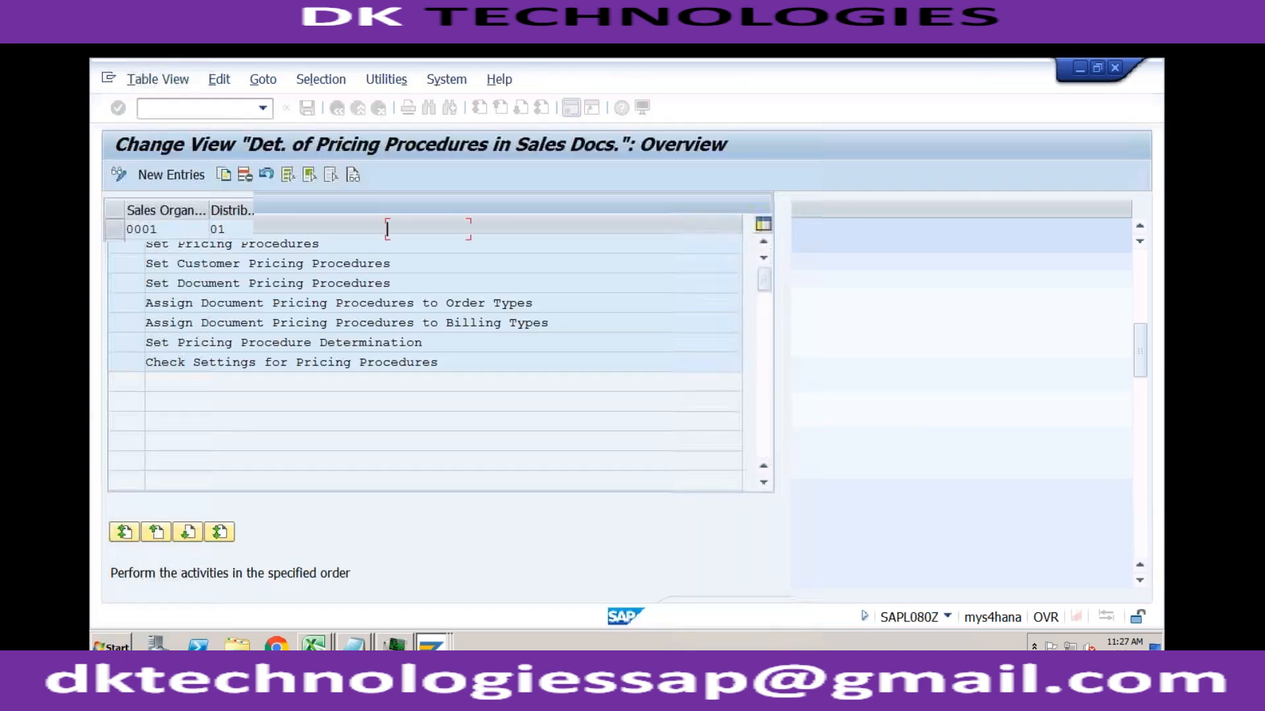
{"action": "left_click", "coordinate": [228, 229]}
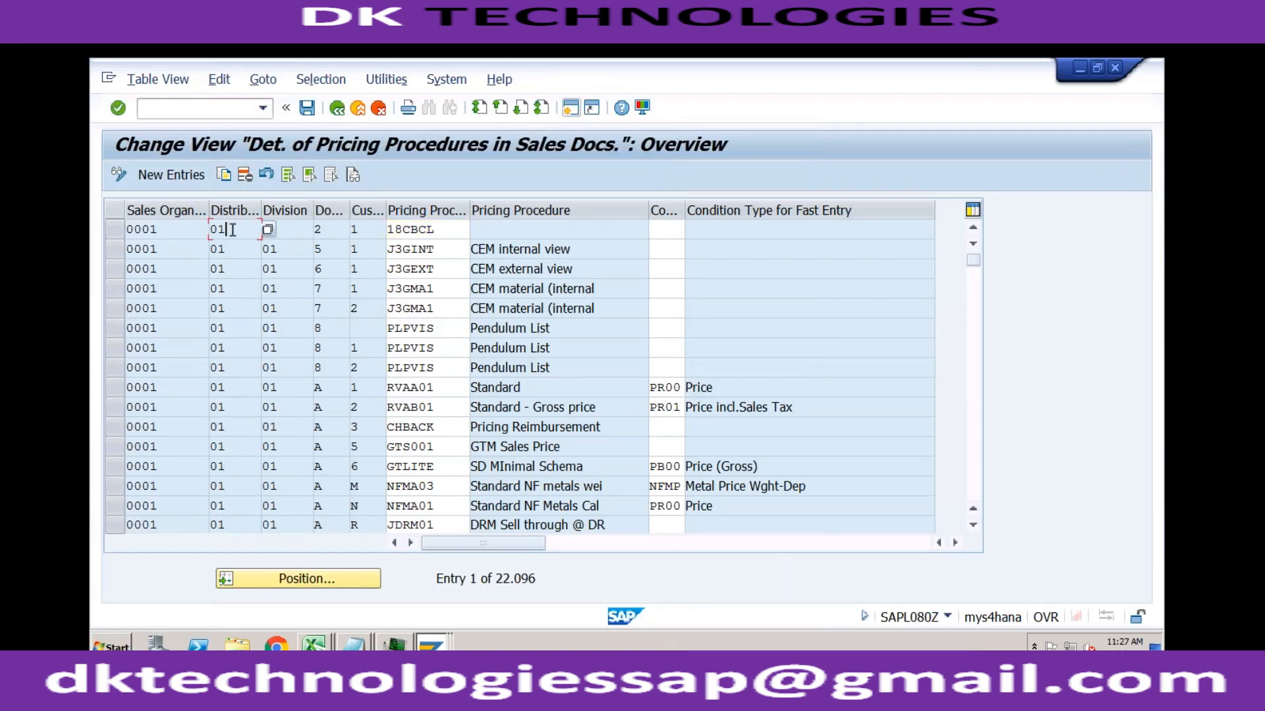
{"action": "left_click", "coordinate": [295, 234]}
{"action": "left_click", "coordinate": [343, 232]}
{"action": "key", "text": "Tab"}
{"action": "left_click", "coordinate": [447, 234]}
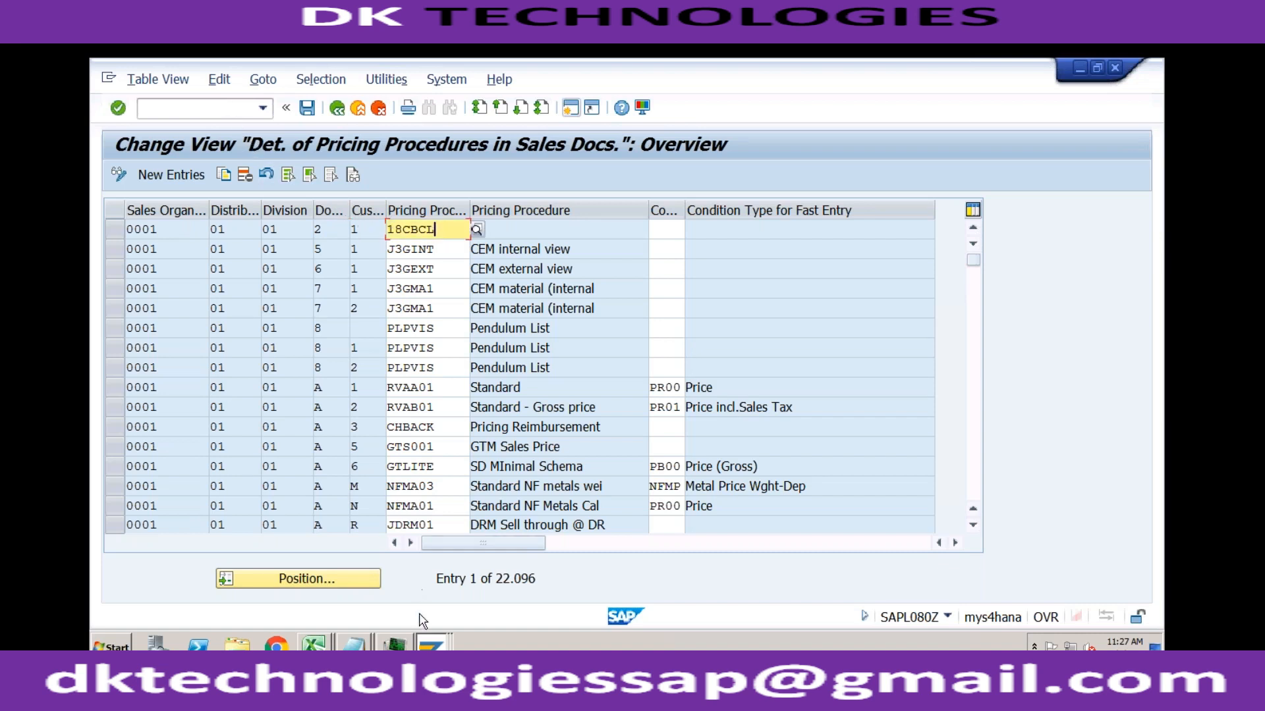
Step: Switch to the SAP Easy Access session and start transaction BP
{"action": "left_click", "coordinate": [428, 648]}
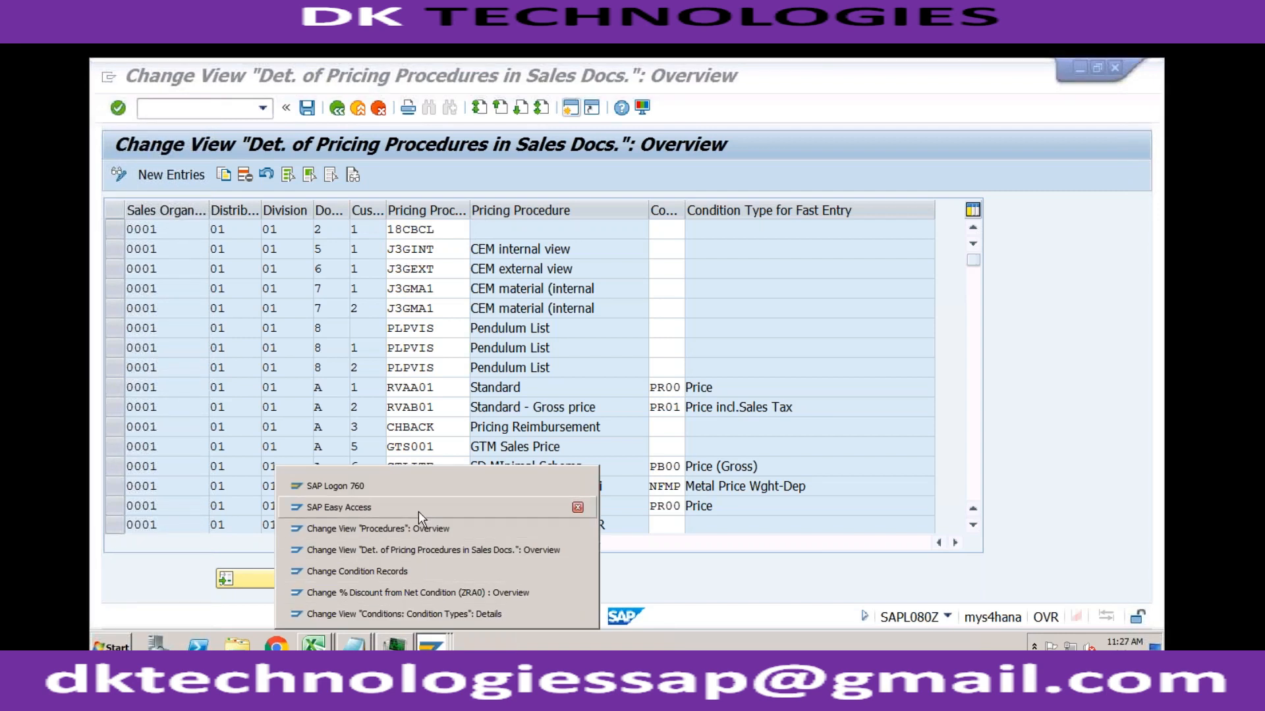
{"action": "left_click", "coordinate": [417, 511]}
{"action": "type", "text": "/"}
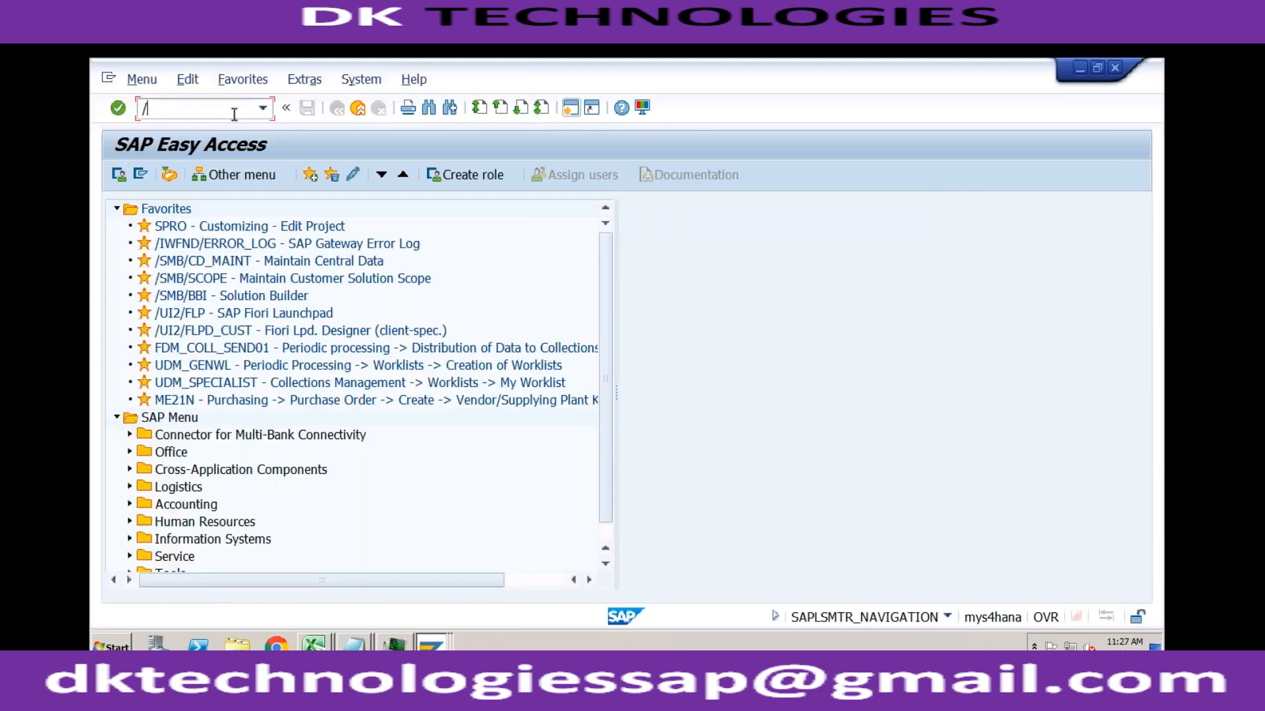
{"action": "type", "text": "nbp"}
{"action": "key", "text": "Return"}
Step: Search for the business partner by its customer number and display the matching organization
{"action": "left_click", "coordinate": [265, 293]}
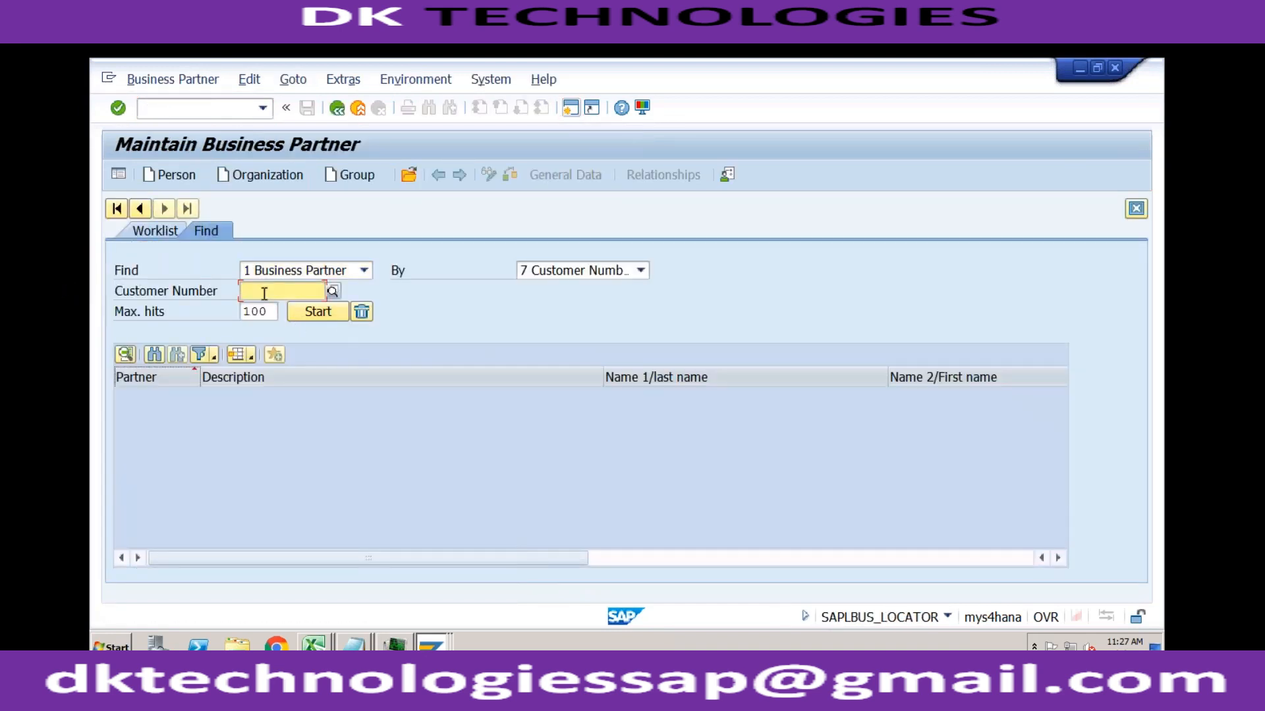
{"action": "key", "text": "Down"}
{"action": "key", "text": "Return"}
{"action": "left_click", "coordinate": [300, 317]}
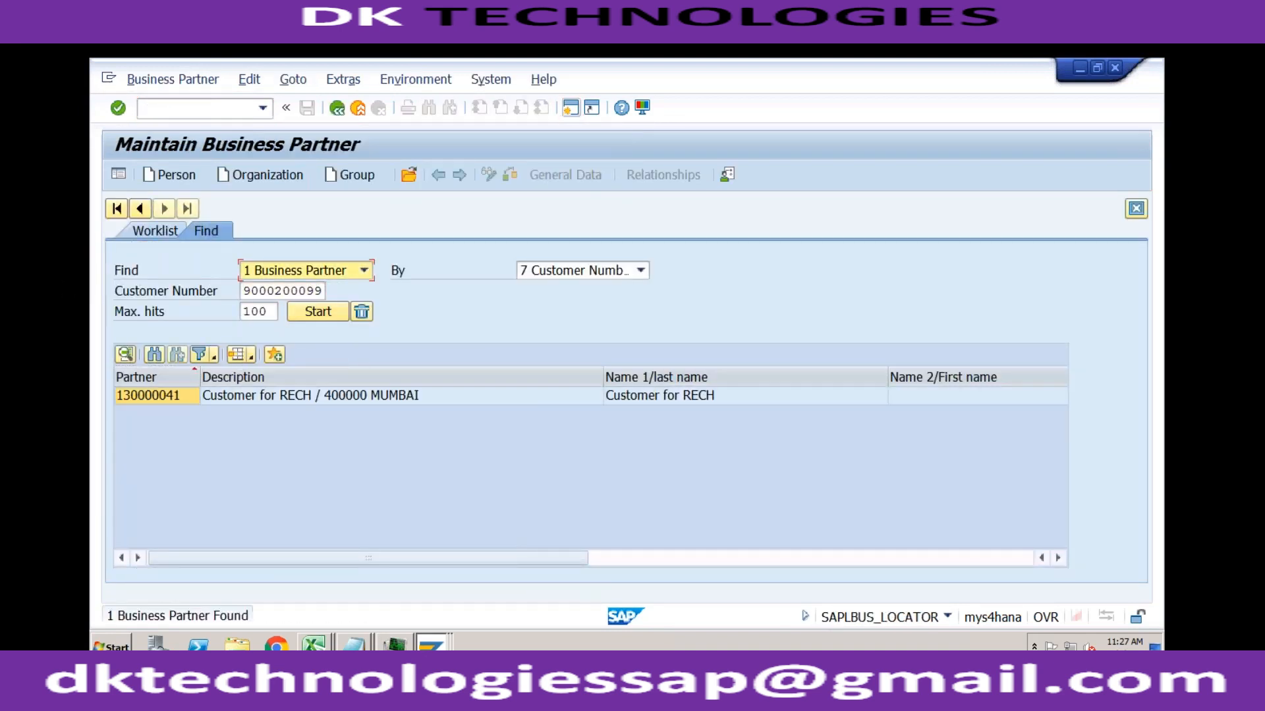
{"action": "double_click", "coordinate": [313, 398]}
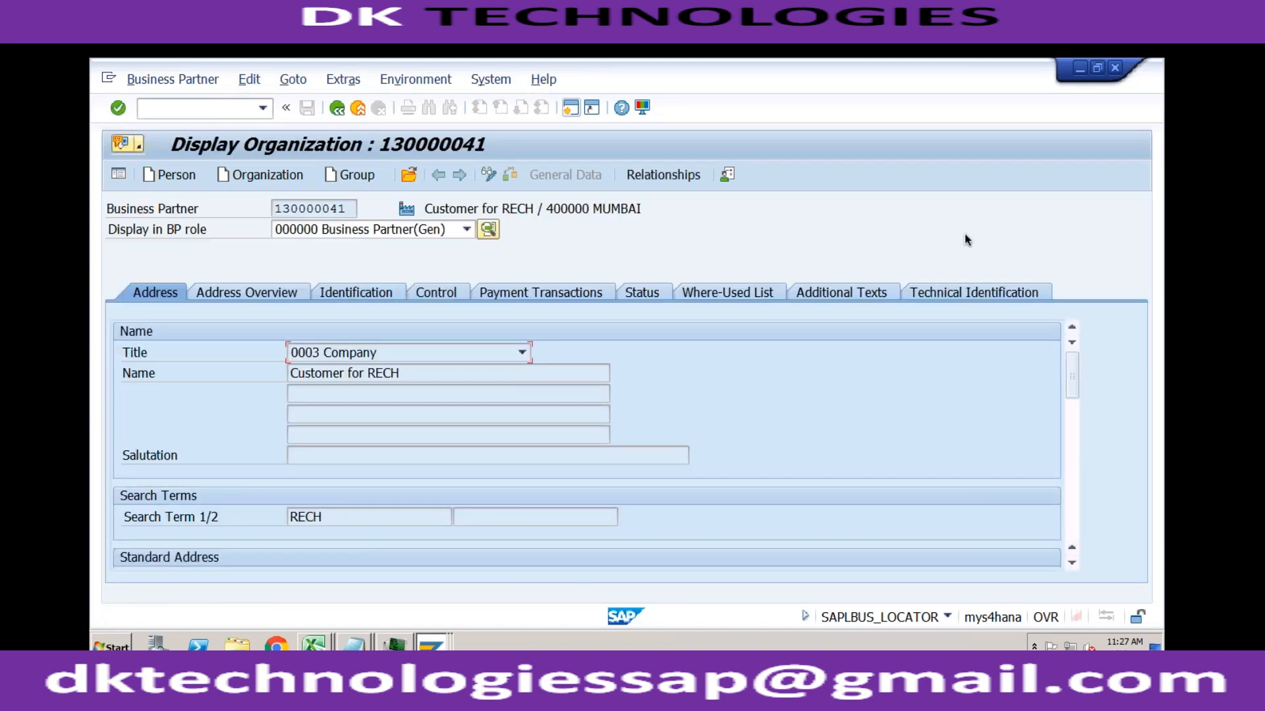
Step: Display the business partner in role FLCU01 Customer with its Sales and Distribution data
{"action": "left_click", "coordinate": [466, 229]}
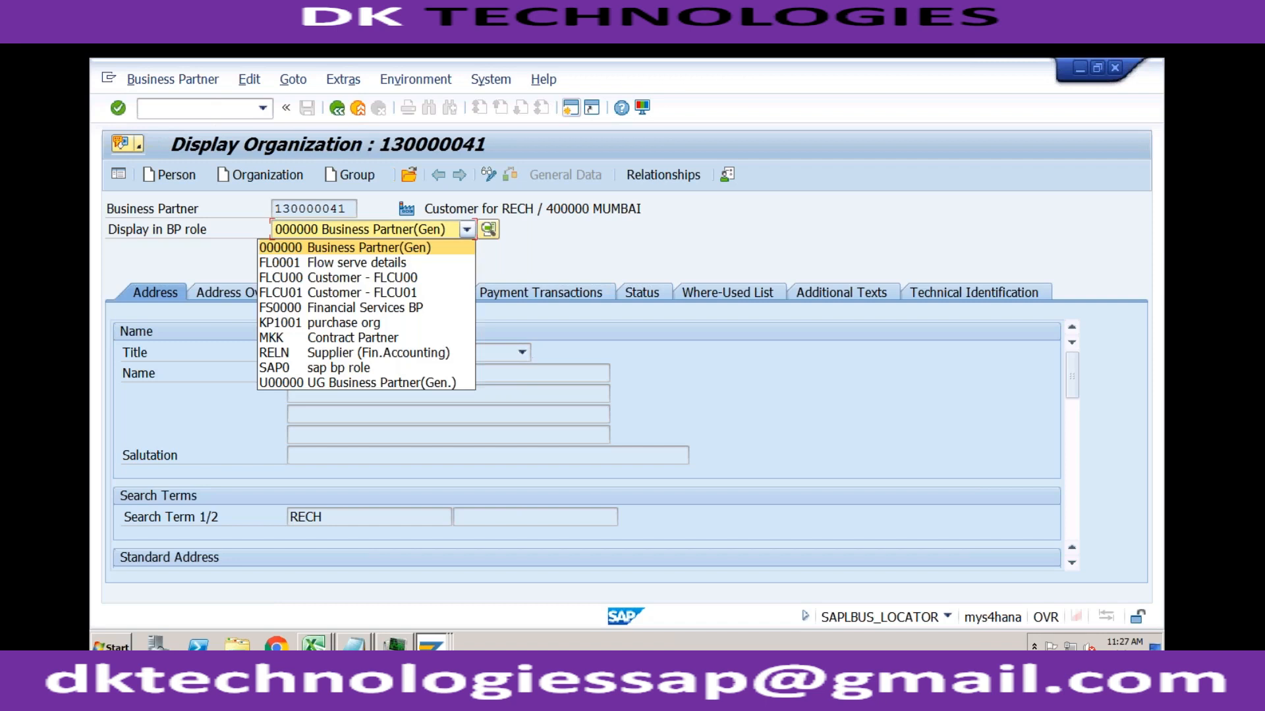
{"action": "left_click", "coordinate": [369, 293]}
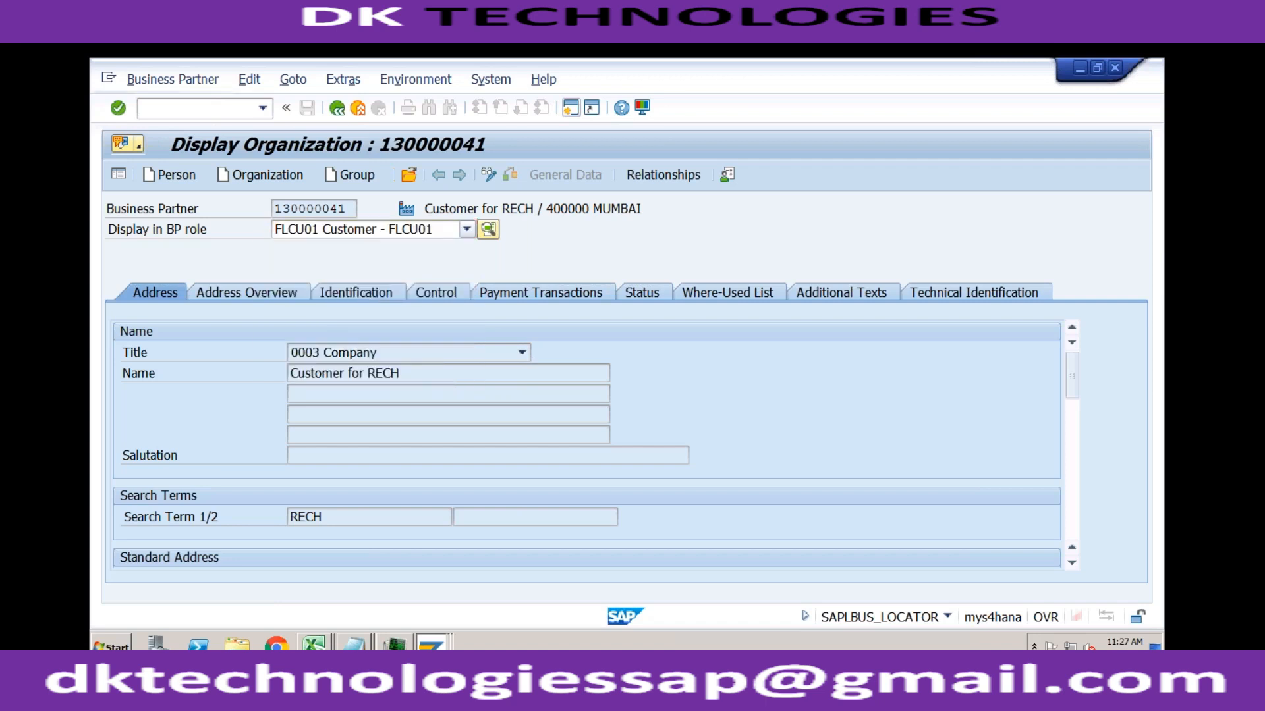
{"action": "left_click", "coordinate": [639, 177]}
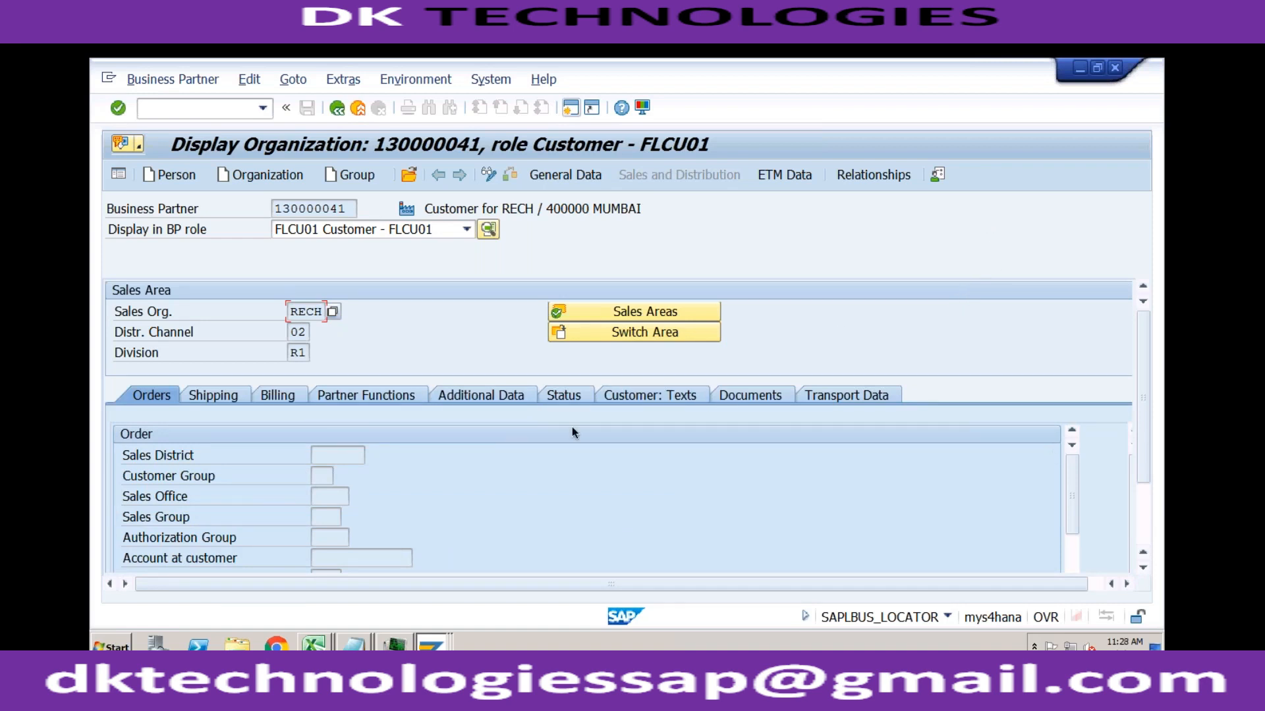
Step: Check the customer's billing data and the Pricing/Statistics section of its order data
{"action": "left_click", "coordinate": [288, 397]}
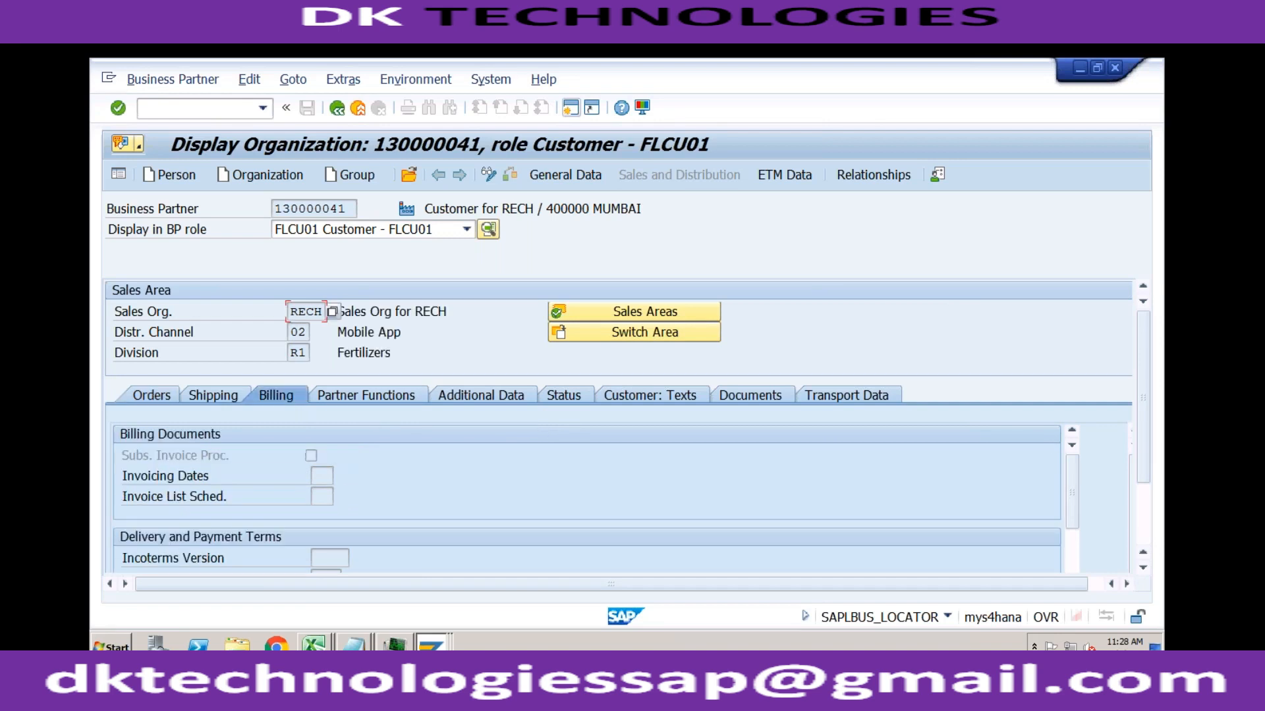
{"action": "left_click", "coordinate": [153, 399]}
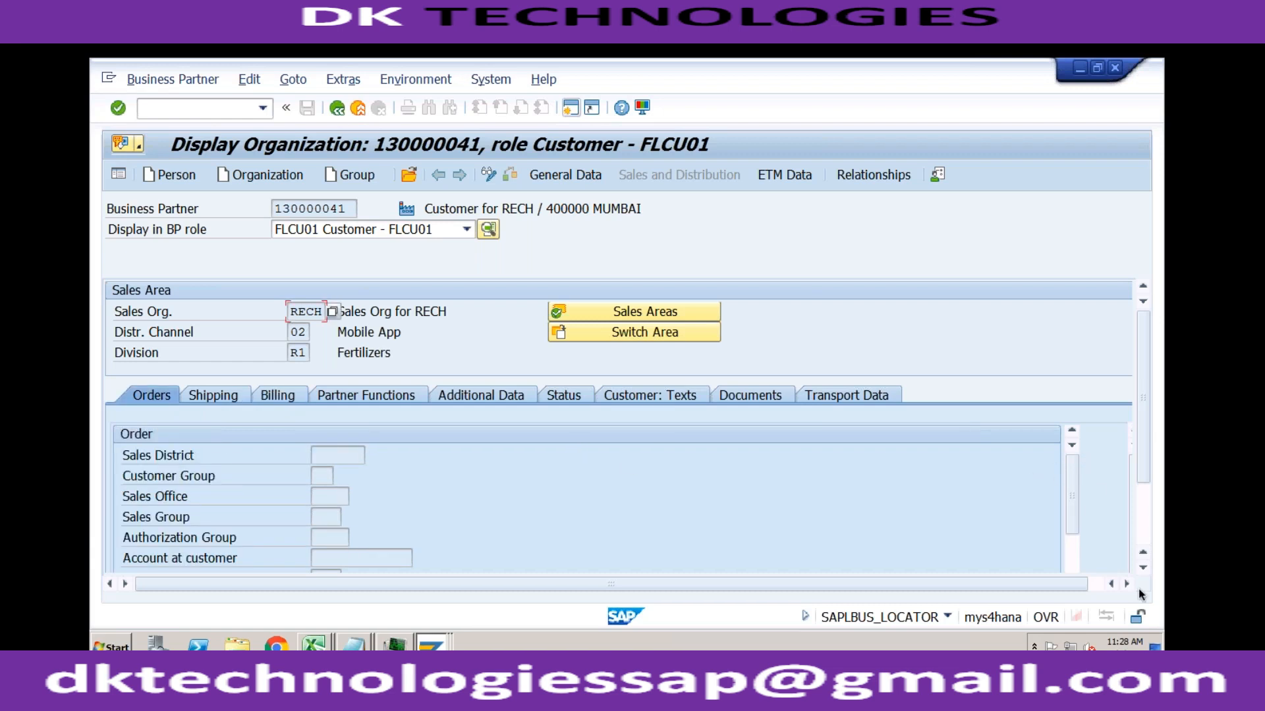
{"action": "left_click", "coordinate": [1075, 562]}
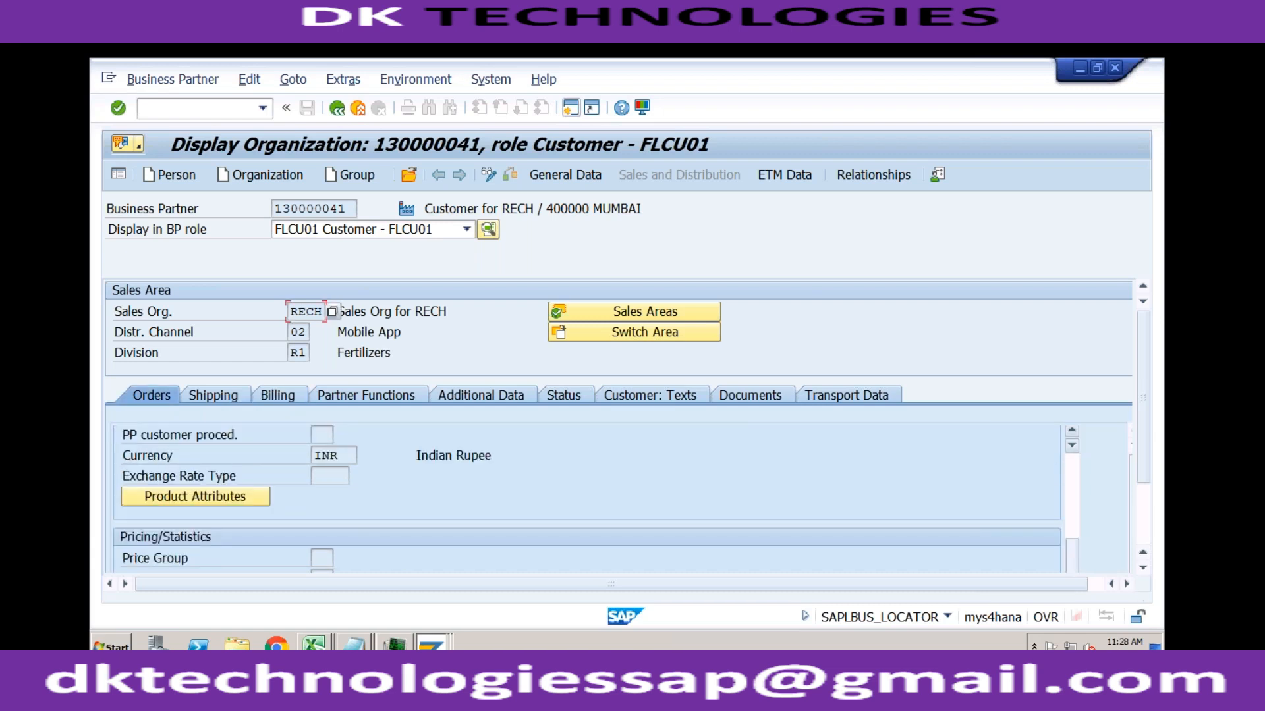
{"action": "left_click_drag", "start_coordinate": [1071, 549], "coordinate": [1069, 592]}
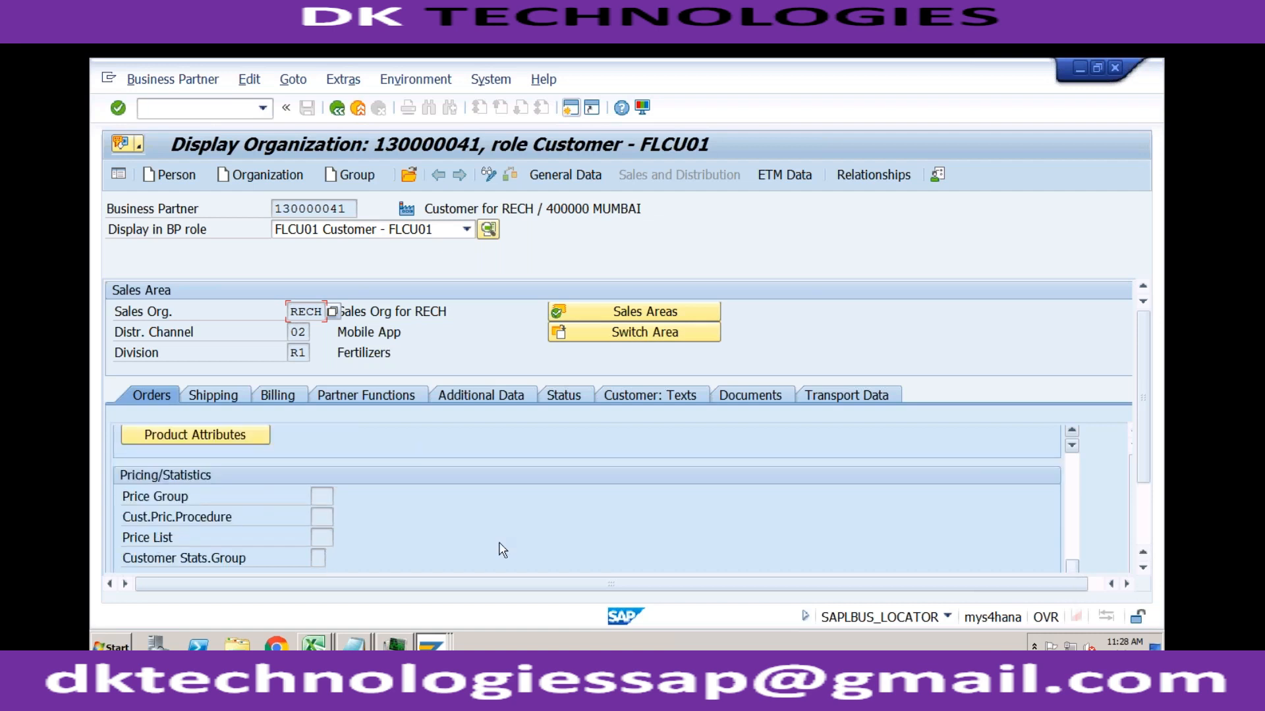
Step: Look over the possible customer pricing procedures, including 1 Standard and 2 Stand Incl Sales Tax, and return to the pricing procedure determination session
{"action": "left_click", "coordinate": [320, 517]}
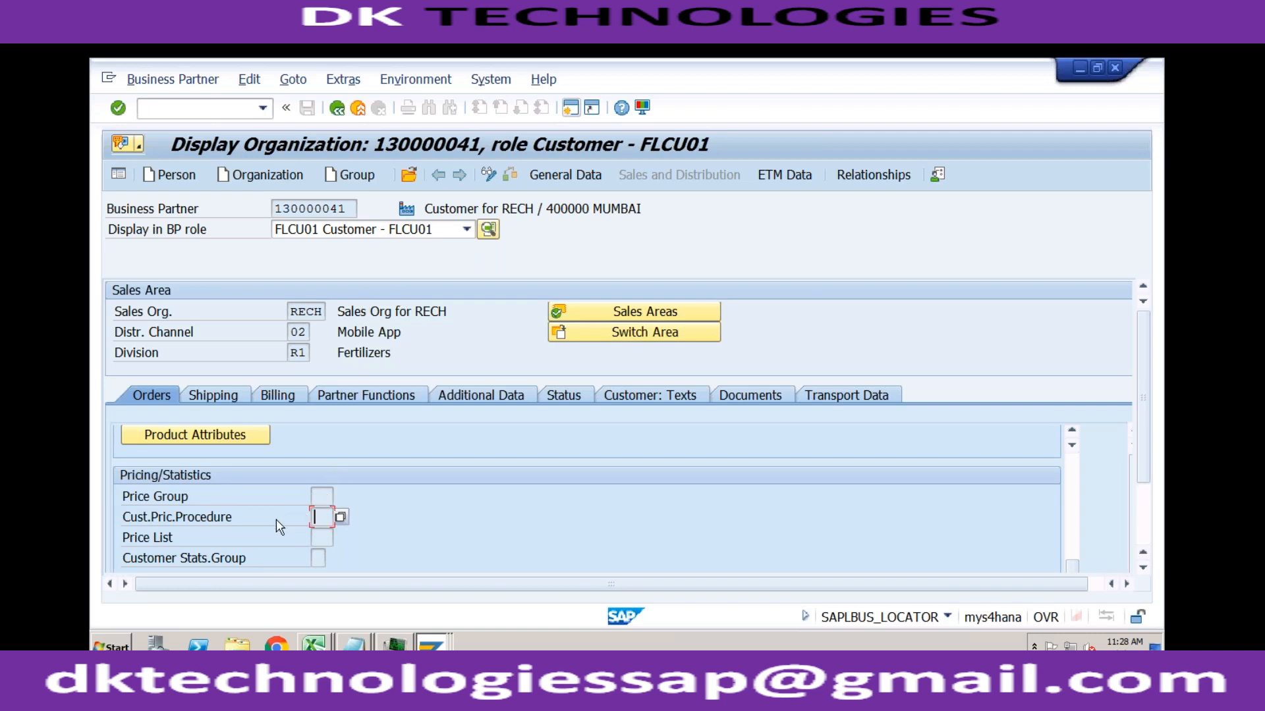
{"action": "left_click", "coordinate": [340, 517]}
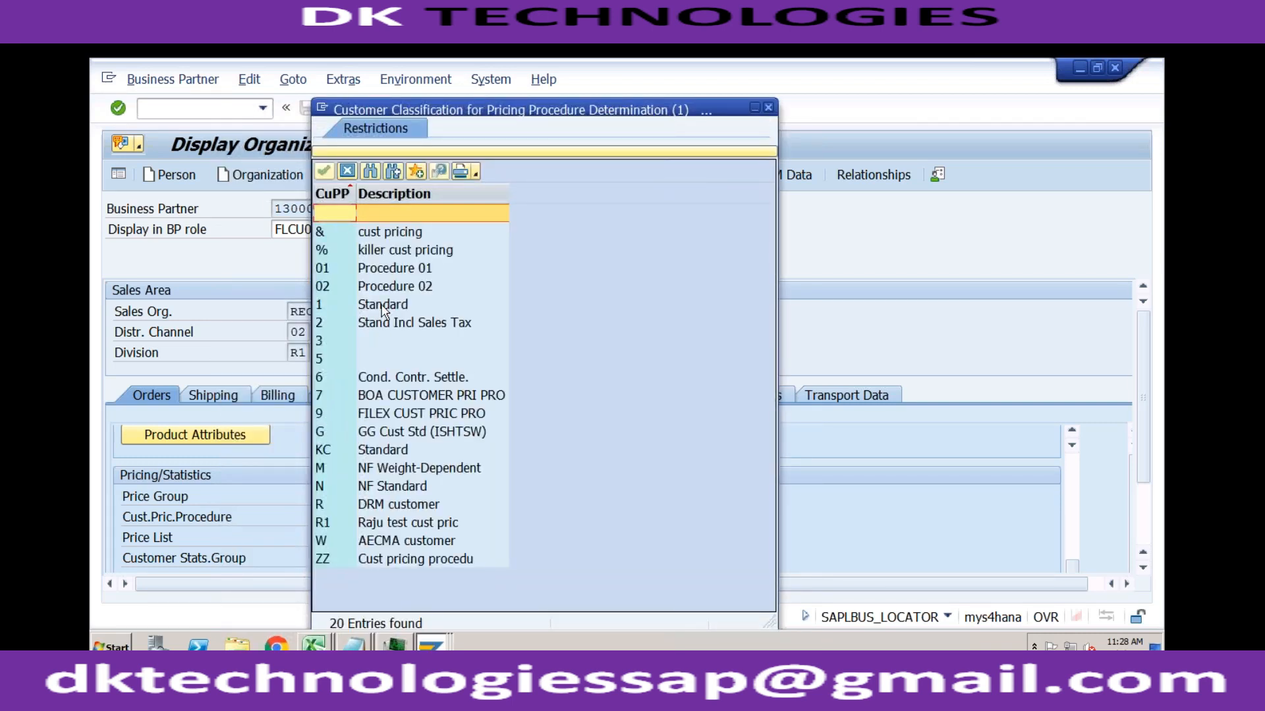
{"action": "left_click", "coordinate": [384, 310]}
{"action": "left_click", "coordinate": [339, 324]}
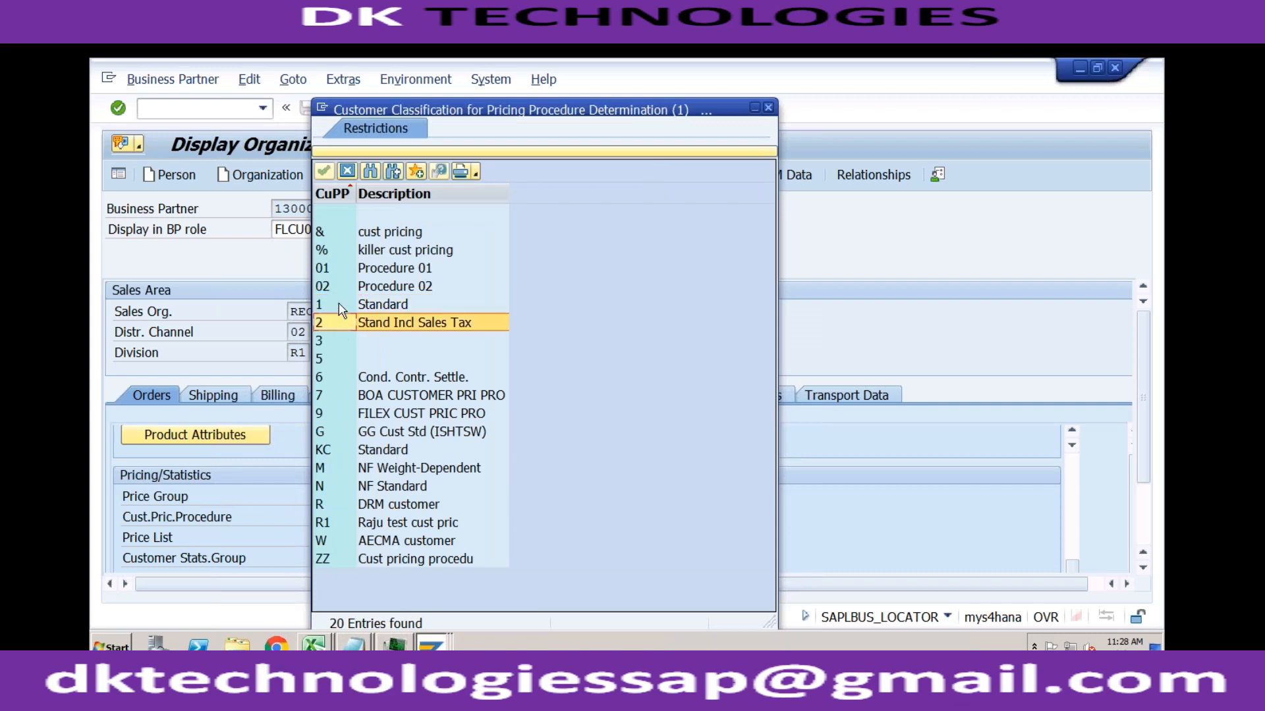
{"action": "left_click", "coordinate": [431, 645]}
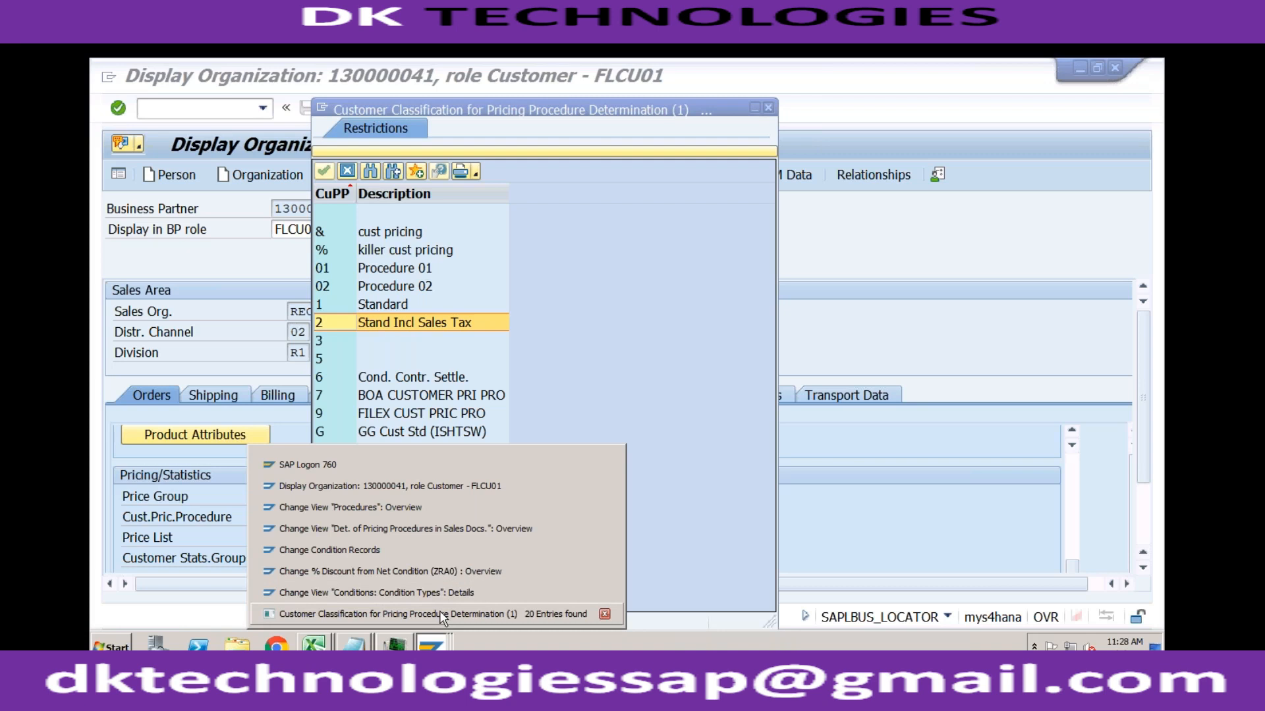
{"action": "left_click", "coordinate": [428, 528]}
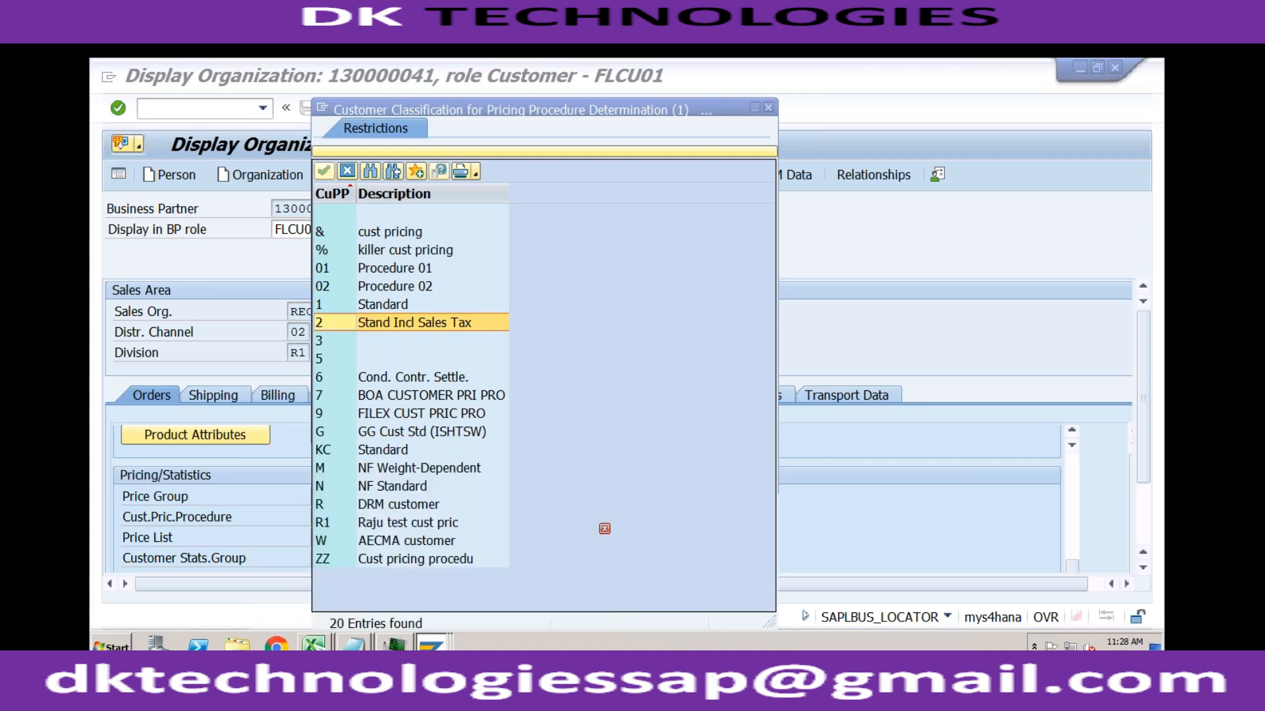
Step: Examine which document and customer pricing procedure combinations determine each pricing procedure for sales organization 0001, and return to the customizing structure
{"action": "left_click", "coordinate": [359, 230]}
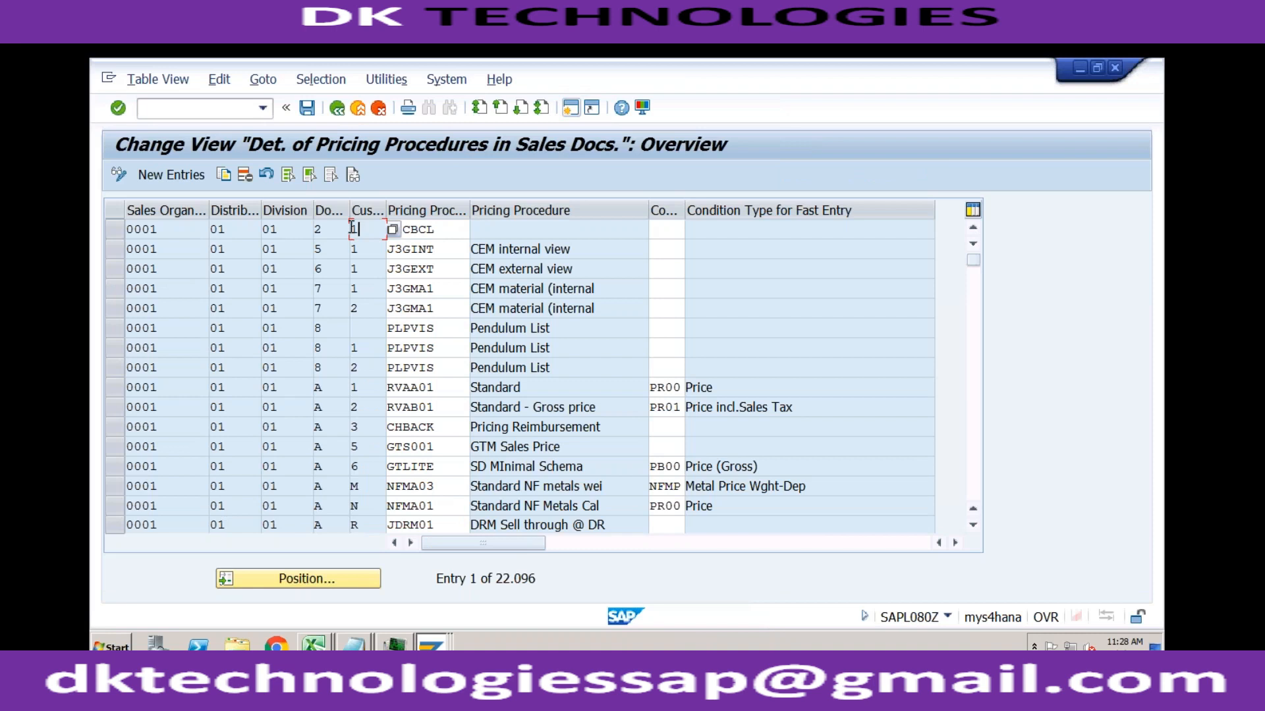
{"action": "left_click", "coordinate": [433, 229]}
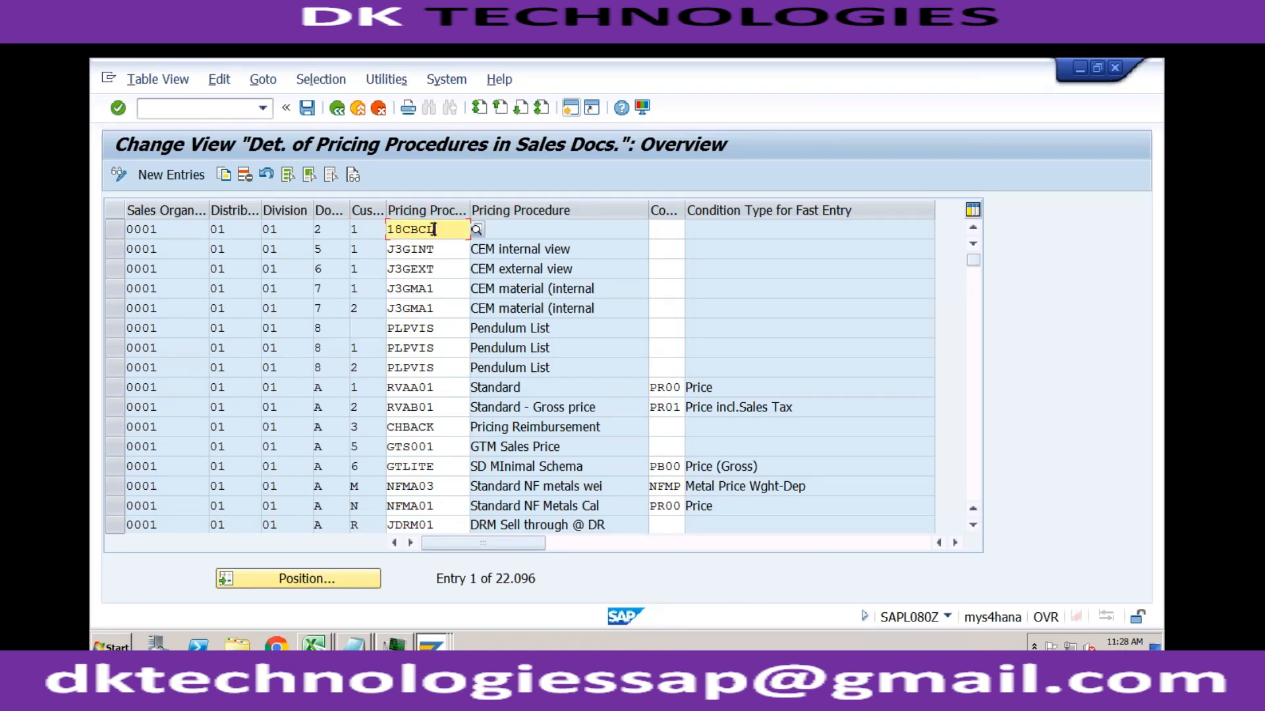
{"action": "left_click", "coordinate": [359, 249]}
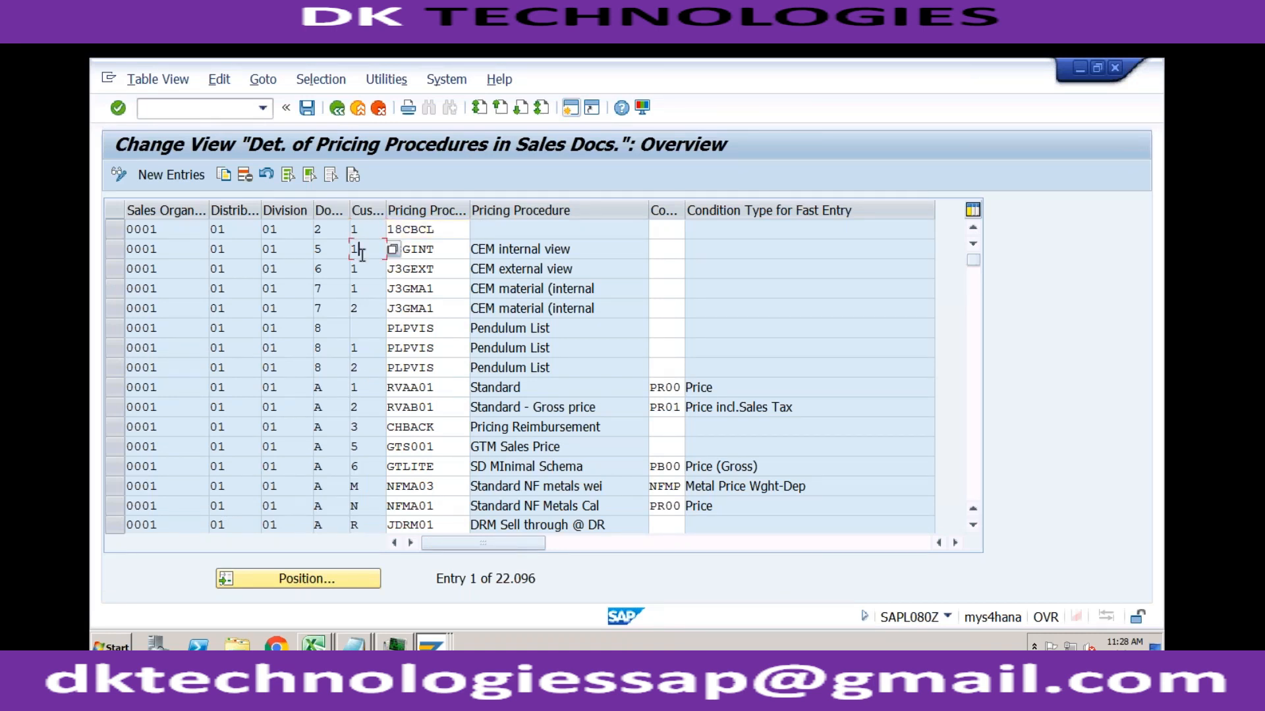
{"action": "left_click", "coordinate": [441, 247]}
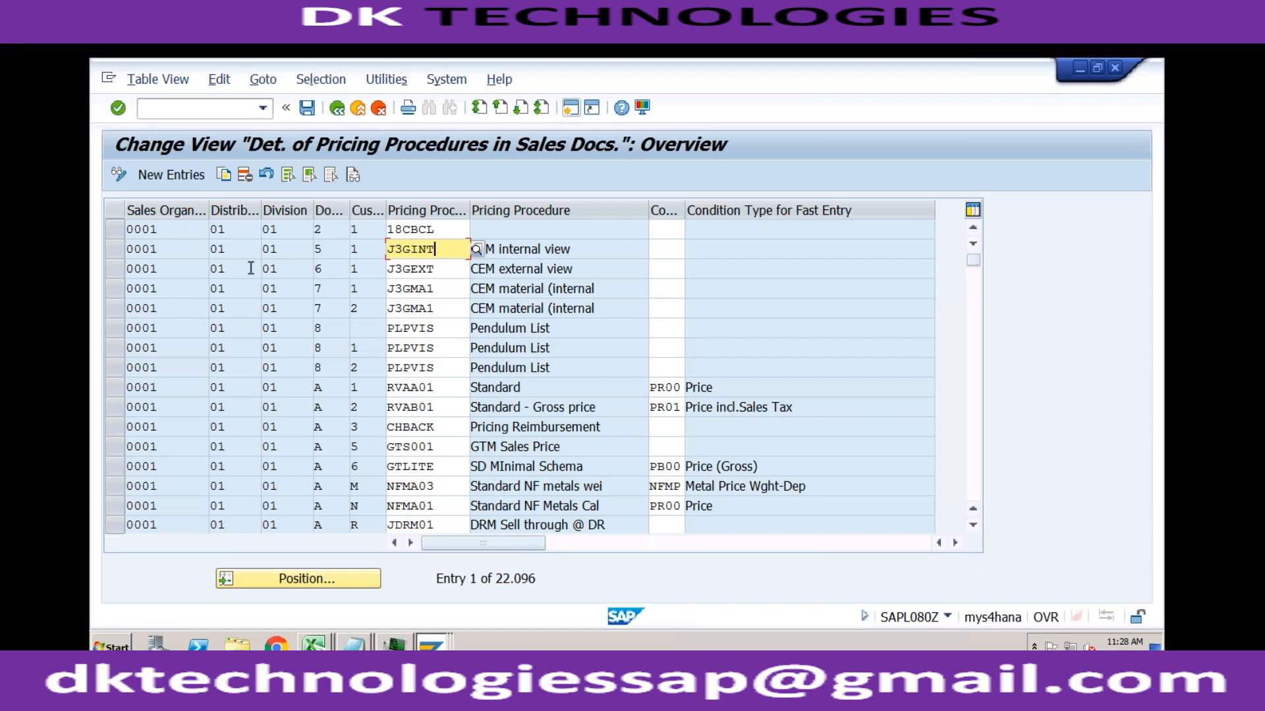
{"action": "left_click", "coordinate": [174, 231]}
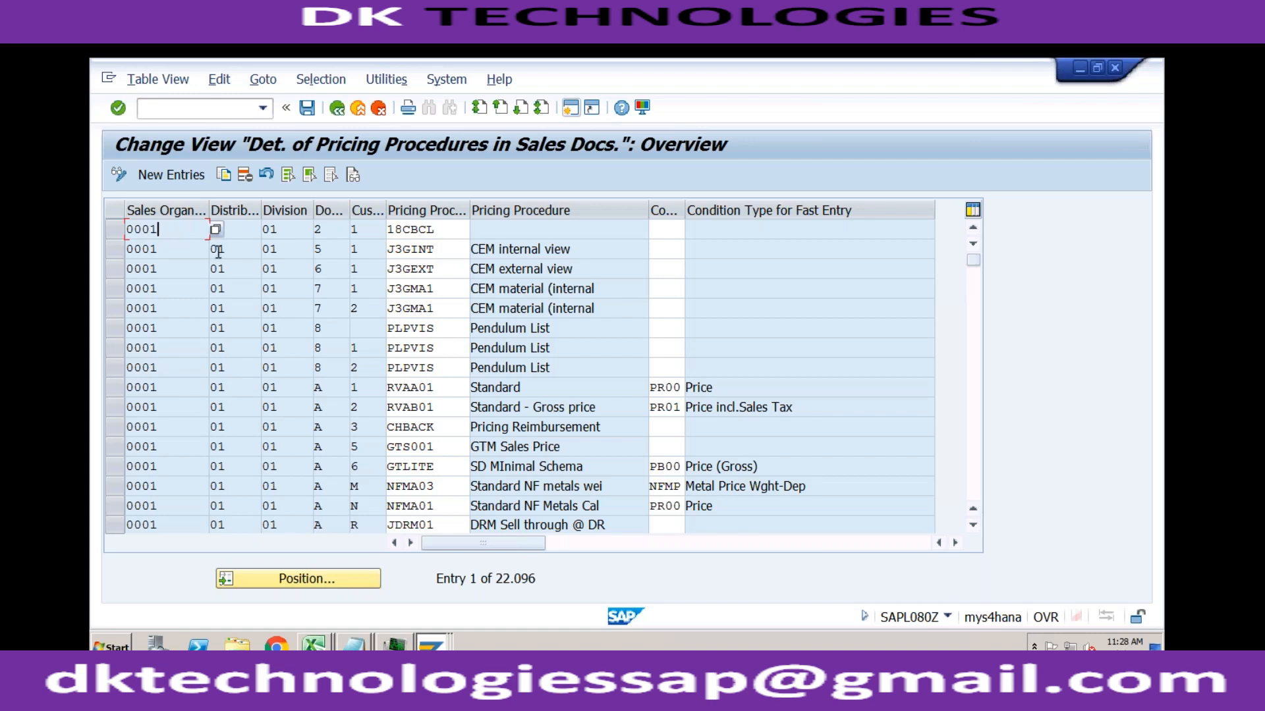
{"action": "left_click", "coordinate": [281, 250]}
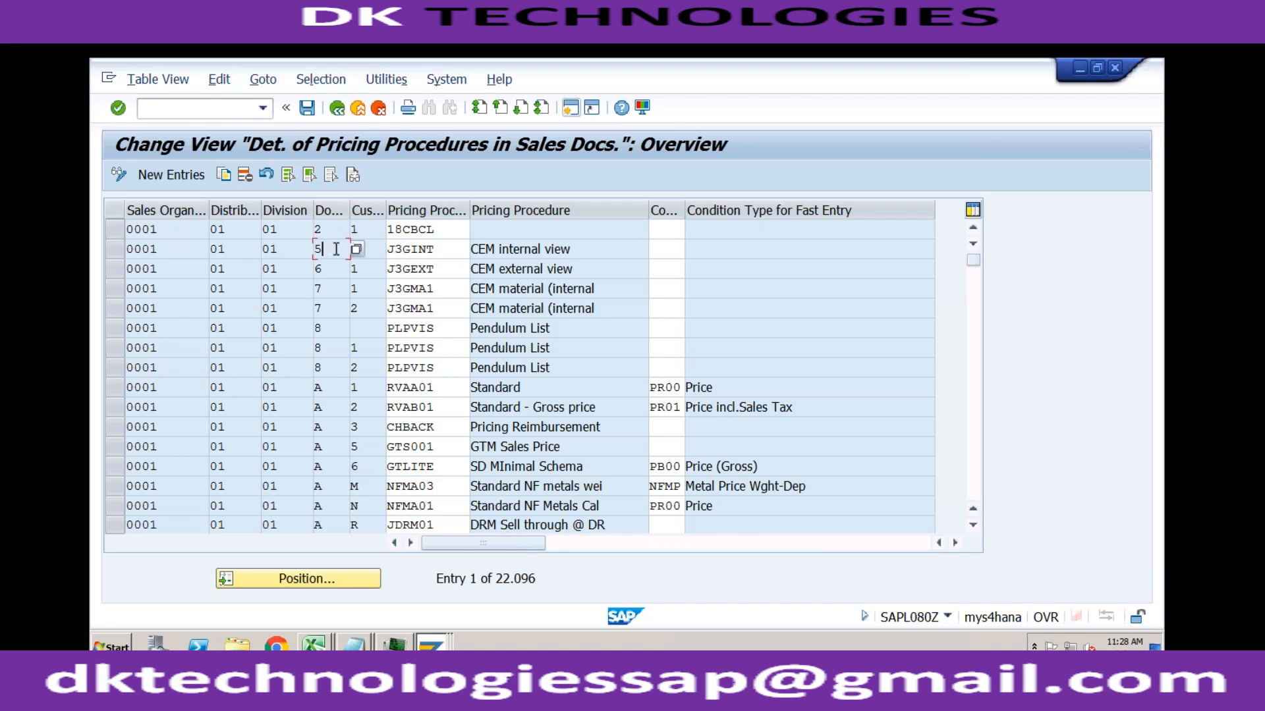
{"action": "left_click", "coordinate": [445, 230]}
{"action": "left_click", "coordinate": [443, 262]}
{"action": "left_click", "coordinate": [443, 296]}
{"action": "left_click", "coordinate": [443, 333]}
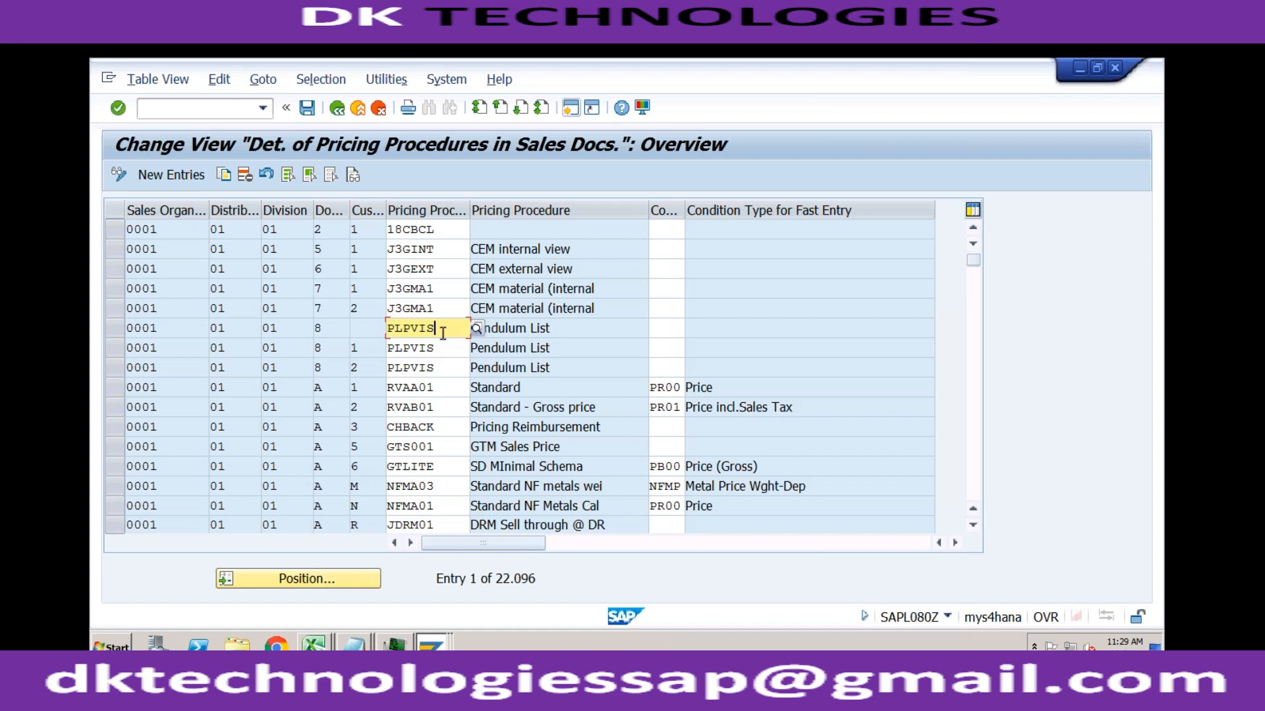
{"action": "left_click", "coordinate": [337, 108]}
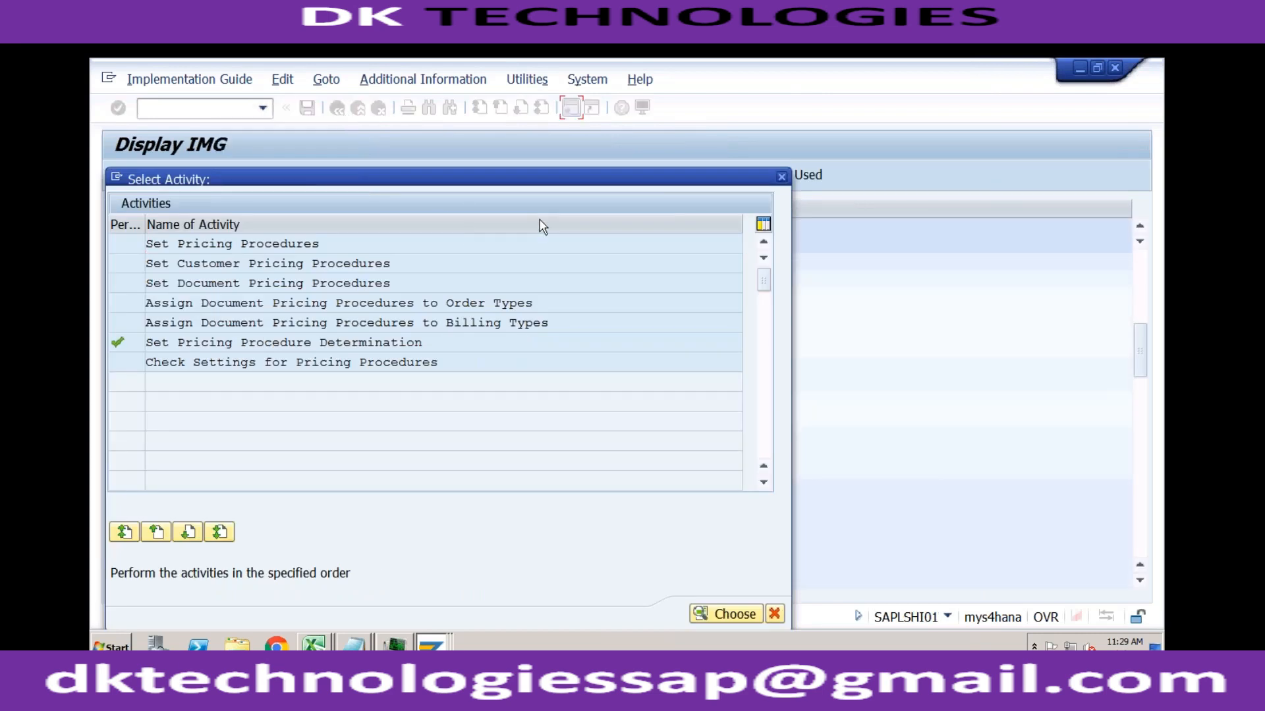
{"action": "left_click", "coordinate": [781, 178]}
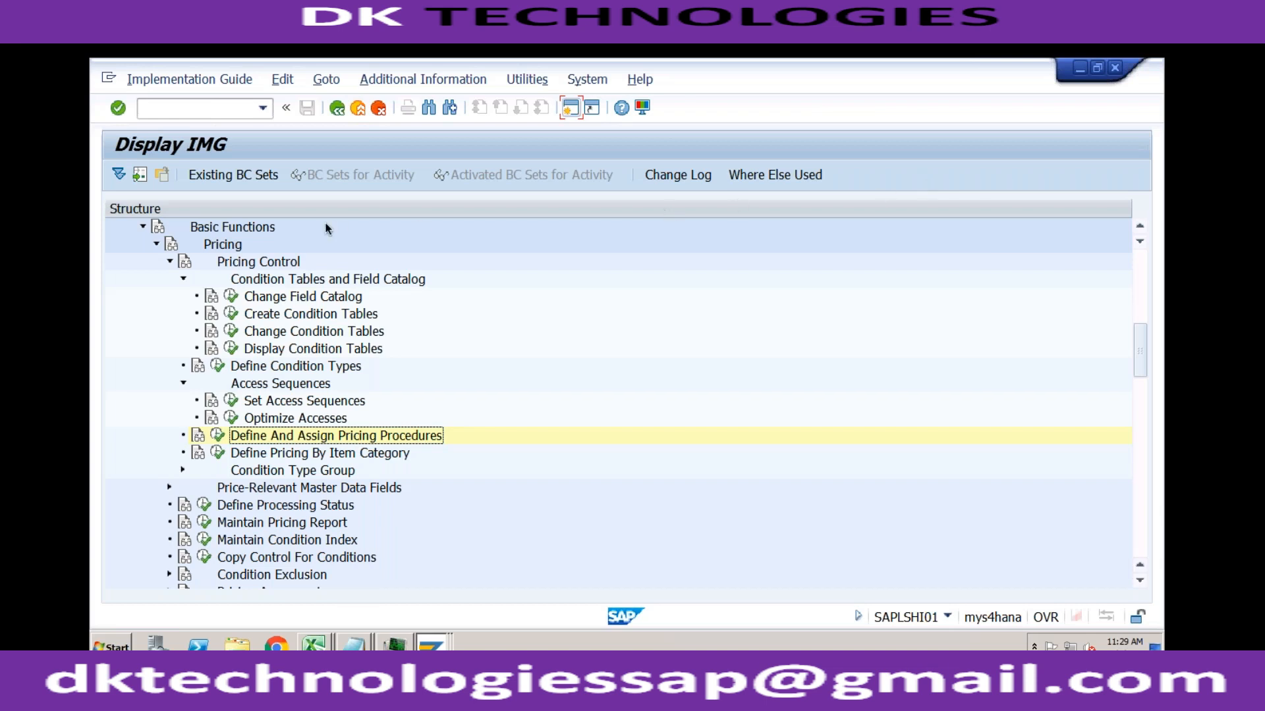
Step: Switch to the pricing procedures session and start a standard order (OR) with transaction VA01 for sales area RECH, 02, R1
{"action": "left_click", "coordinate": [432, 644]}
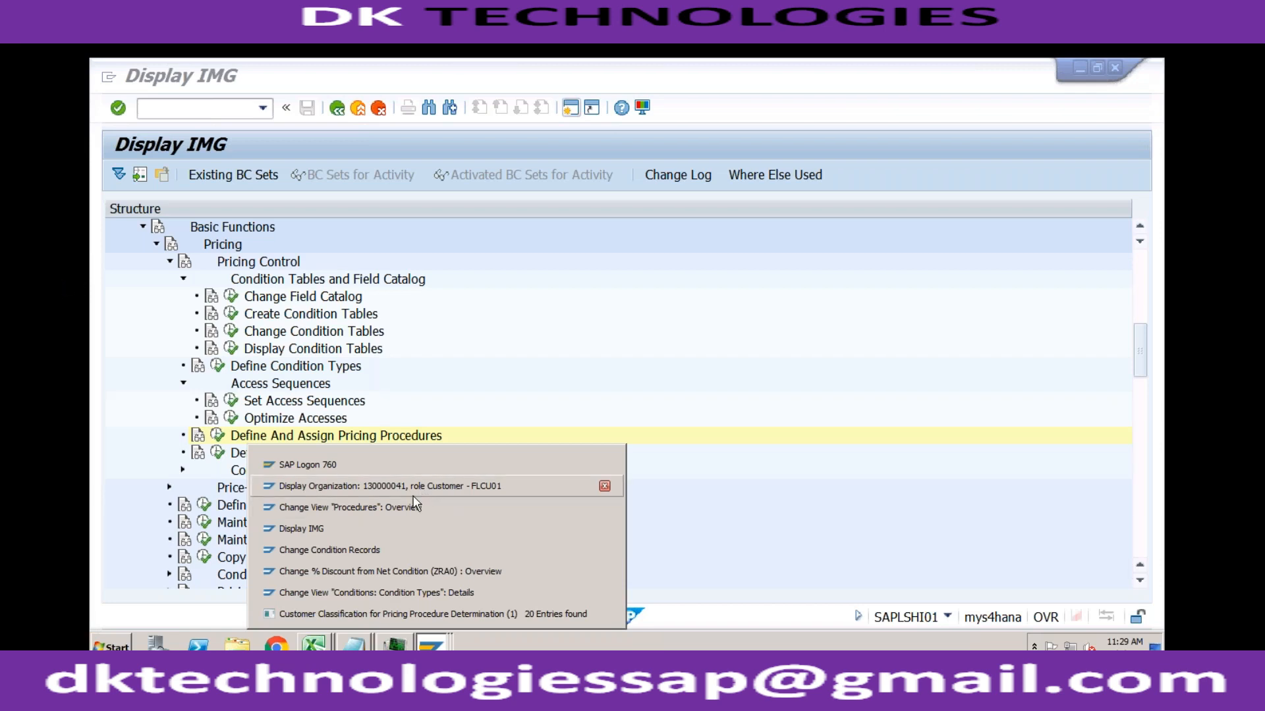
{"action": "left_click", "coordinate": [368, 507]}
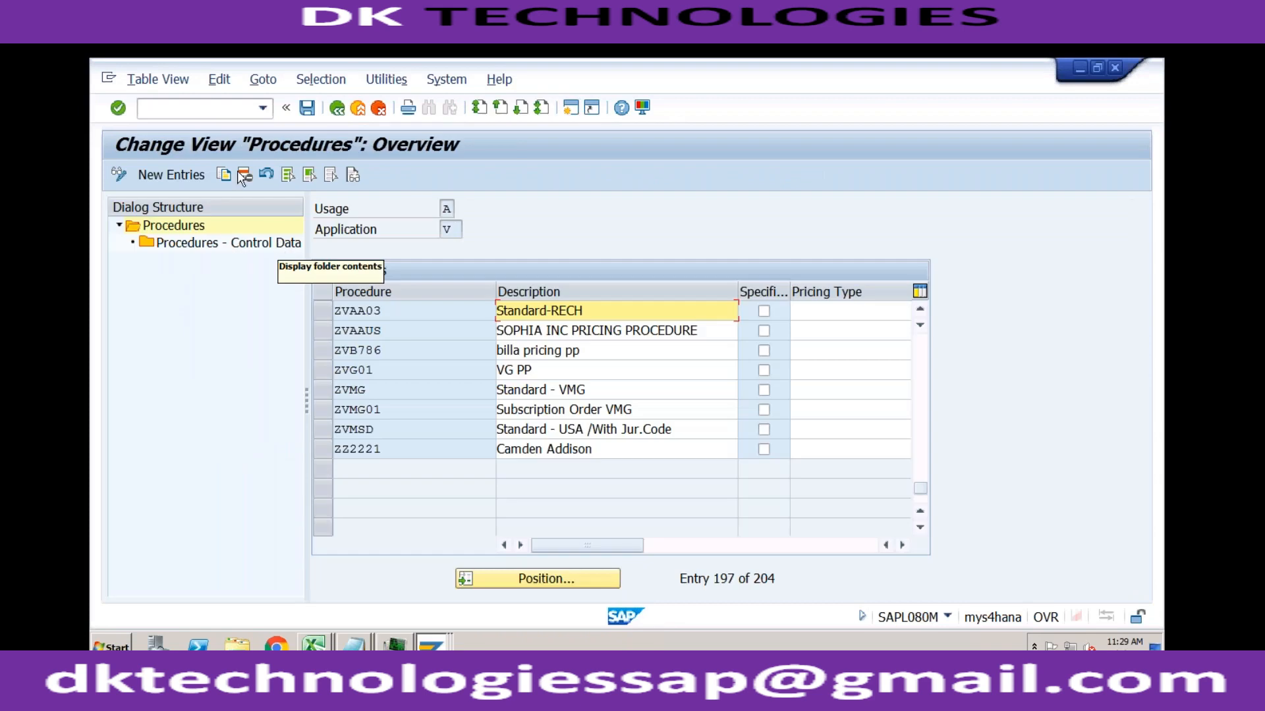
{"action": "left_click", "coordinate": [217, 113]}
{"action": "type", "text": "/n"}
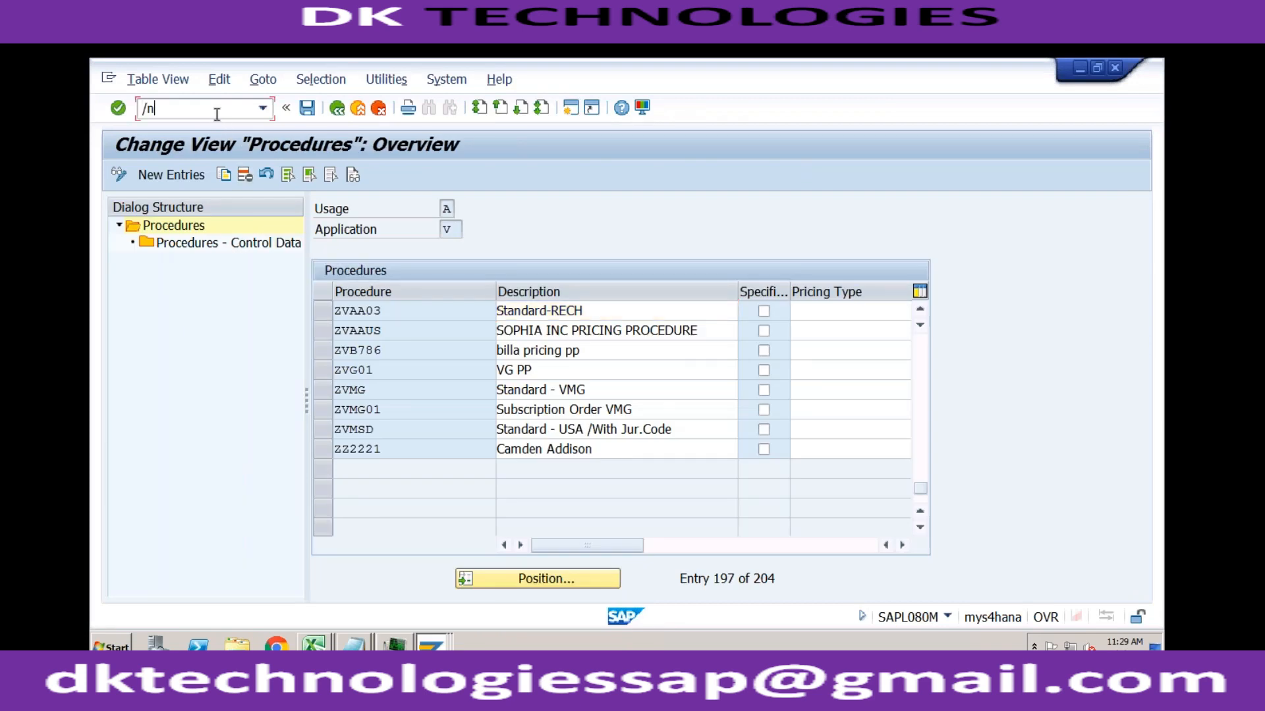
{"action": "type", "text": "va01"}
{"action": "key", "text": "Return"}
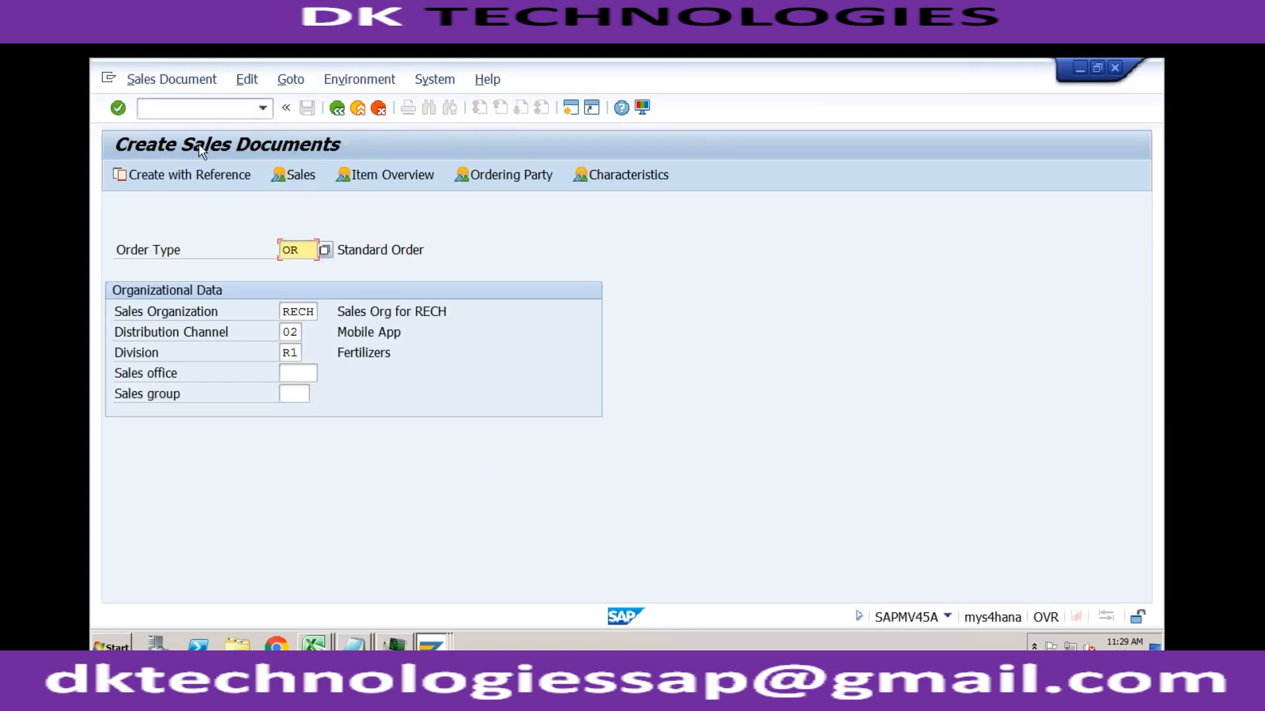
{"action": "key", "text": "Return"}
Step: Enter the RECH customer's number as sold-to party and Test as the customer reference
{"action": "type", "text": "9"}
{"action": "key", "text": "Down"}
{"action": "key", "text": "Return"}
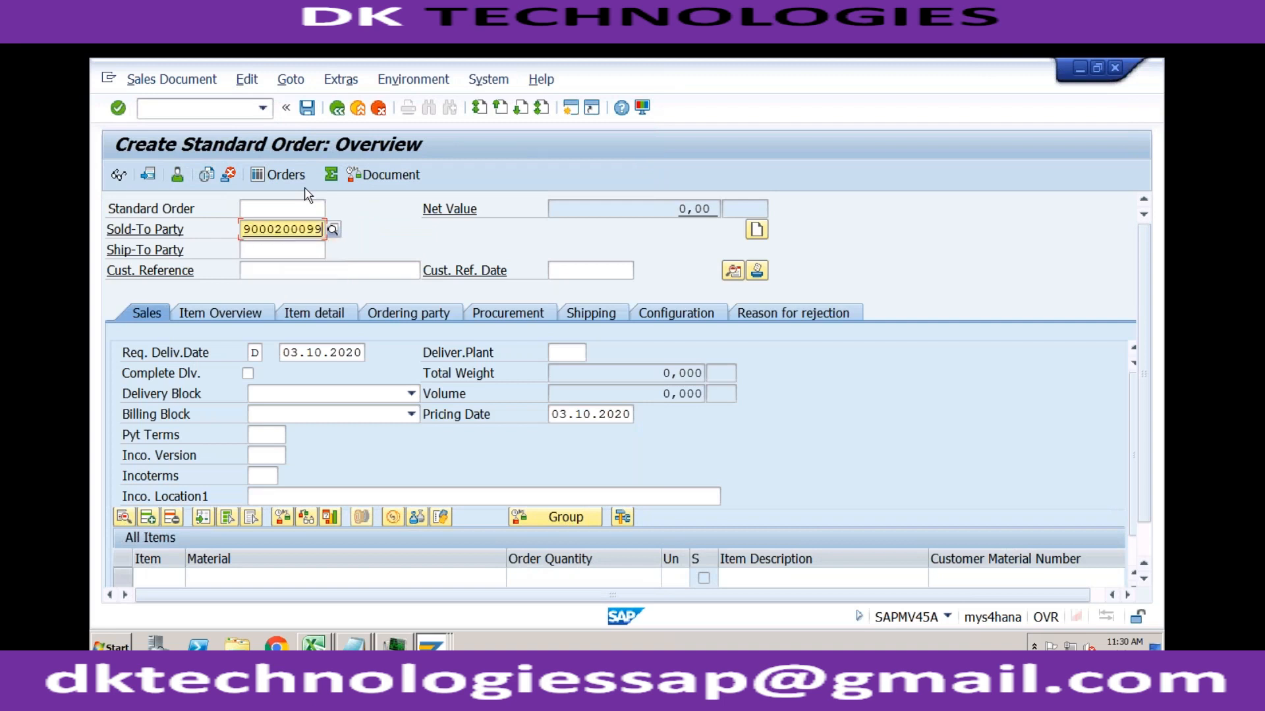
{"action": "left_click", "coordinate": [295, 268]}
{"action": "type", "text": "Test"}
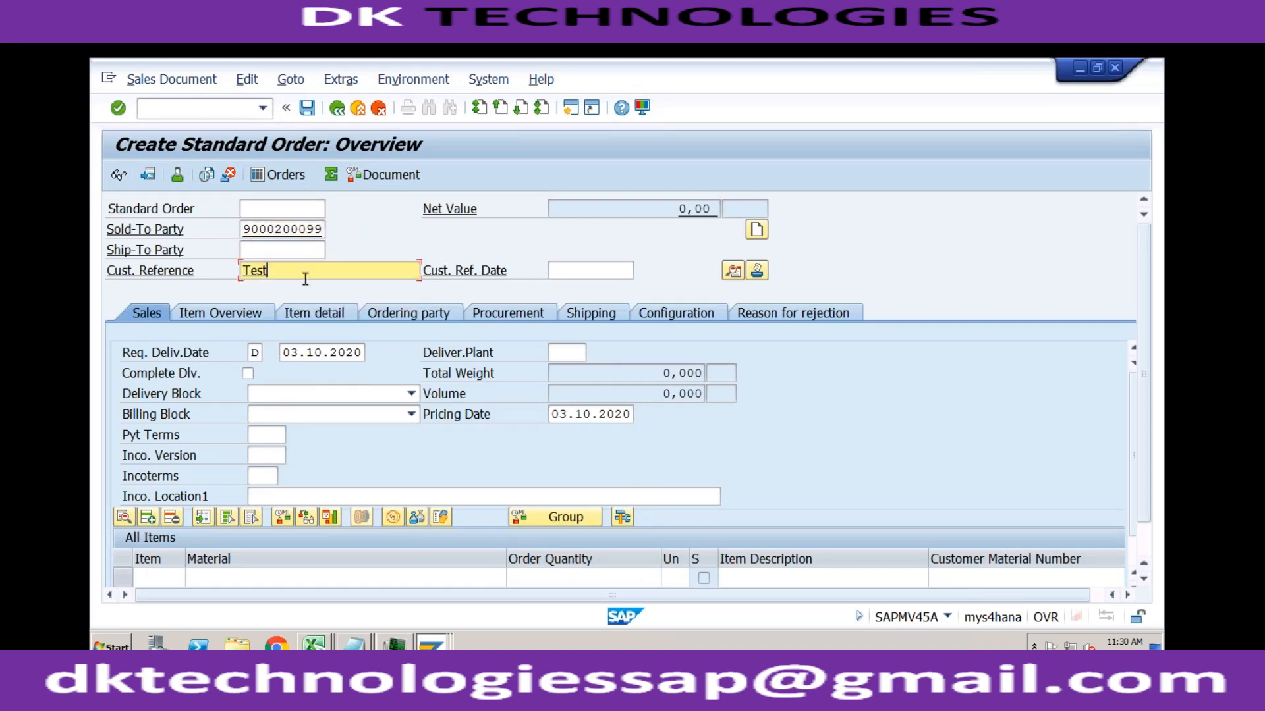
Step: Set the order's payment terms to 0001, Incoterms to CFR and Incoterms location 1 to test
{"action": "left_click", "coordinate": [266, 435]}
{"action": "type", "text": "0"}
{"action": "key", "text": "Down"}
{"action": "key", "text": "Return"}
{"action": "key", "text": "Tab"}
{"action": "key", "text": "Tab"}
{"action": "type", "text": "c"}
{"action": "key", "text": "Down"}
{"action": "key", "text": "Return"}
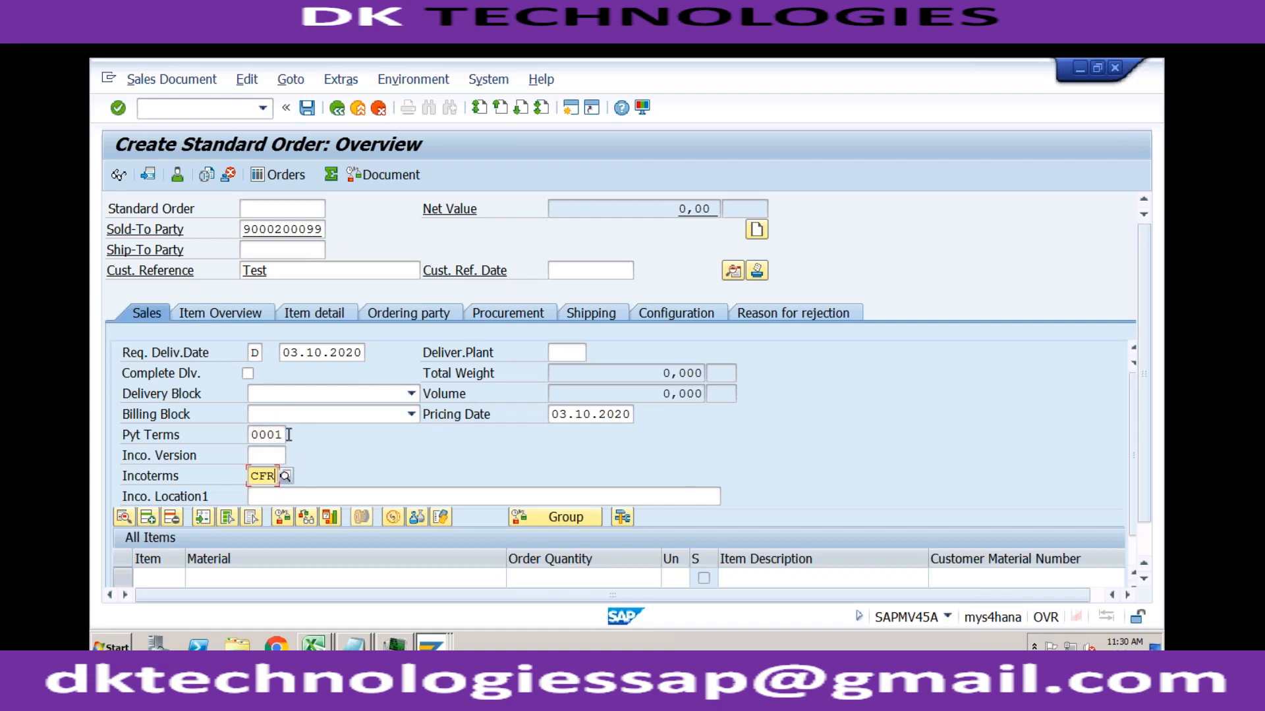
{"action": "left_click", "coordinate": [294, 494]}
{"action": "type", "text": "test"}
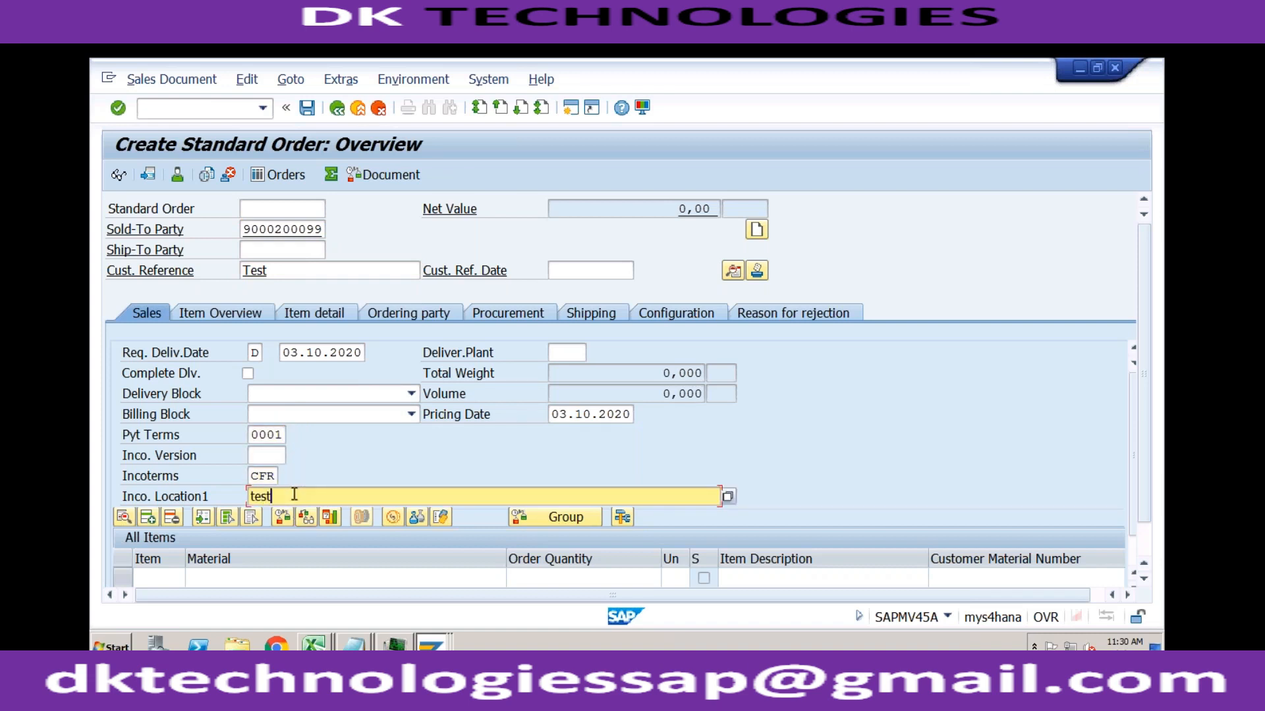
Step: Add the material TRADING_GOODS as the first order item with an order quantity of 10
{"action": "left_click", "coordinate": [249, 578]}
{"action": "key", "text": "space"}
{"action": "key", "text": "Down"}
{"action": "key", "text": "Return"}
{"action": "key", "text": "Tab"}
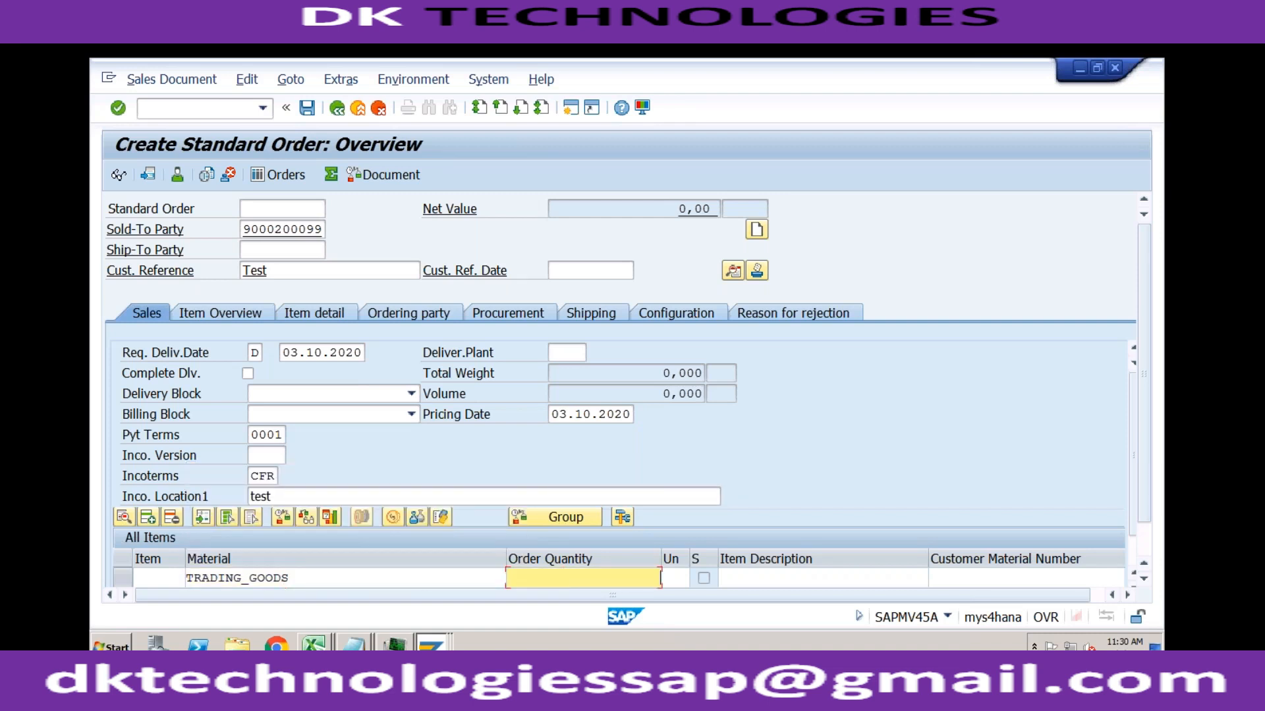
{"action": "type", "text": "10"}
Step: Assign plant RC01 to the TRADING_GOODS item, accept the freight redetermination and save the standard order
{"action": "key", "text": "Tab"}
{"action": "key", "text": "Tab"}
{"action": "key", "text": "Tab"}
{"action": "key", "text": "Tab"}
{"action": "key", "text": "Tab"}
{"action": "key", "text": "Tab"}
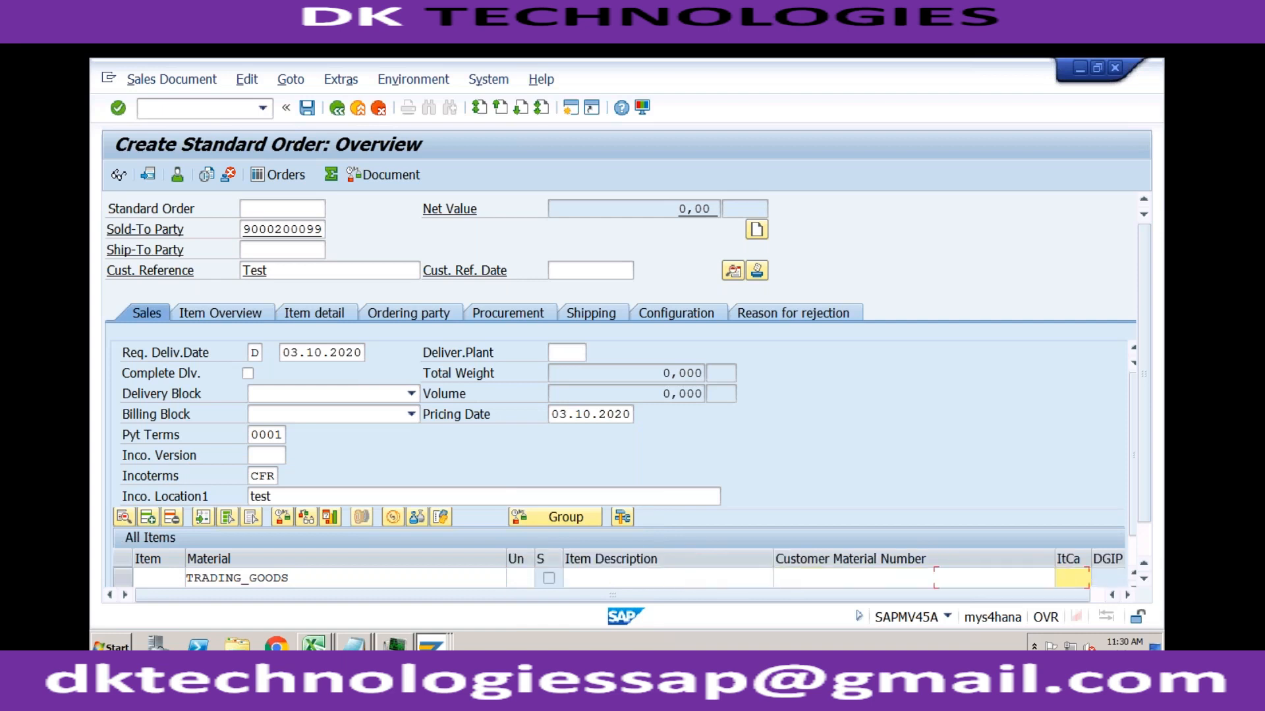
{"action": "key", "text": "Tab"}
{"action": "key", "text": "Tab"}
{"action": "key", "text": "Tab"}
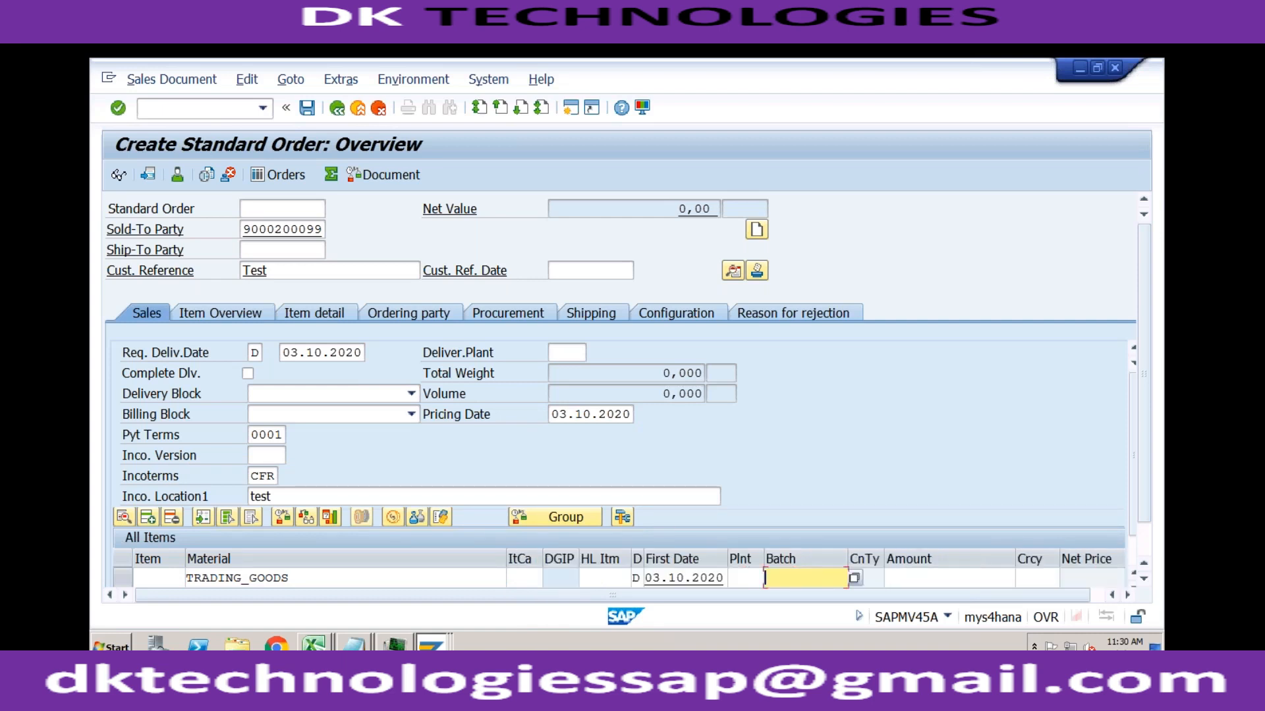
{"action": "key", "text": "Tab"}
{"action": "key", "text": "shift+Tab"}
{"action": "key", "text": "shift+Tab"}
{"action": "key", "text": "space"}
{"action": "key", "text": "Down"}
{"action": "key", "text": "Return"}
{"action": "key", "text": "Return"}
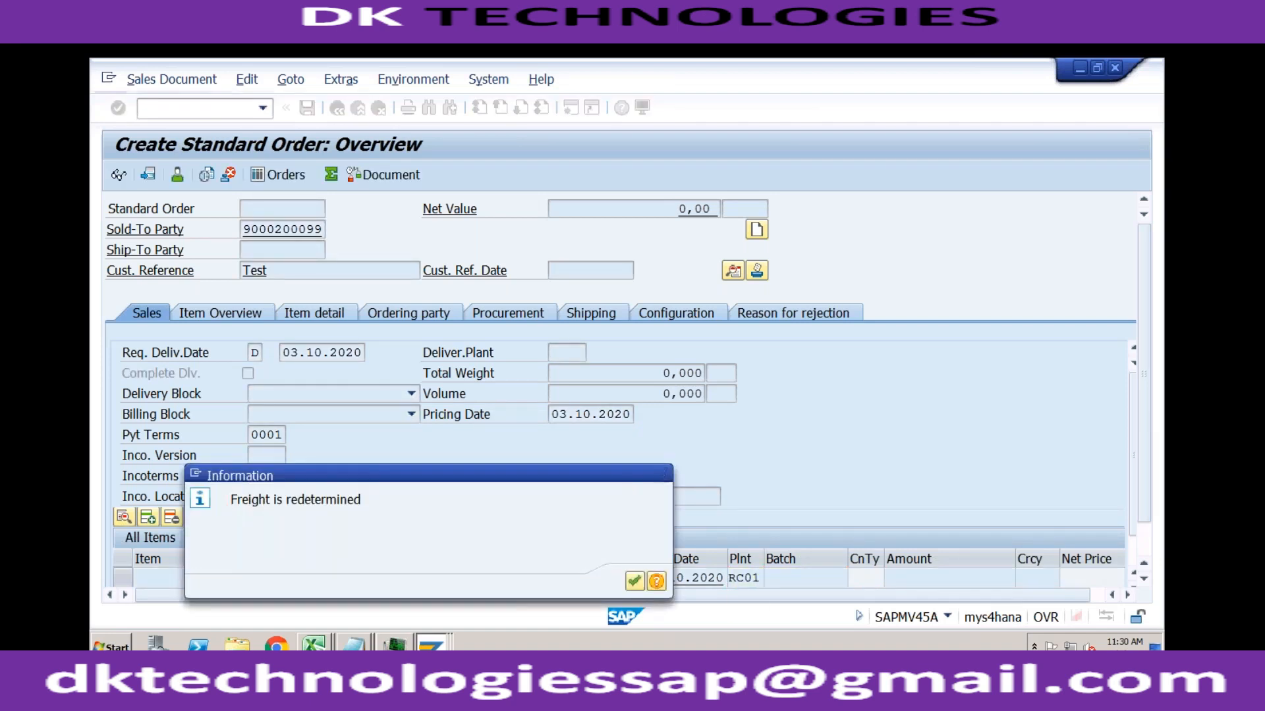
{"action": "key", "text": "Return"}
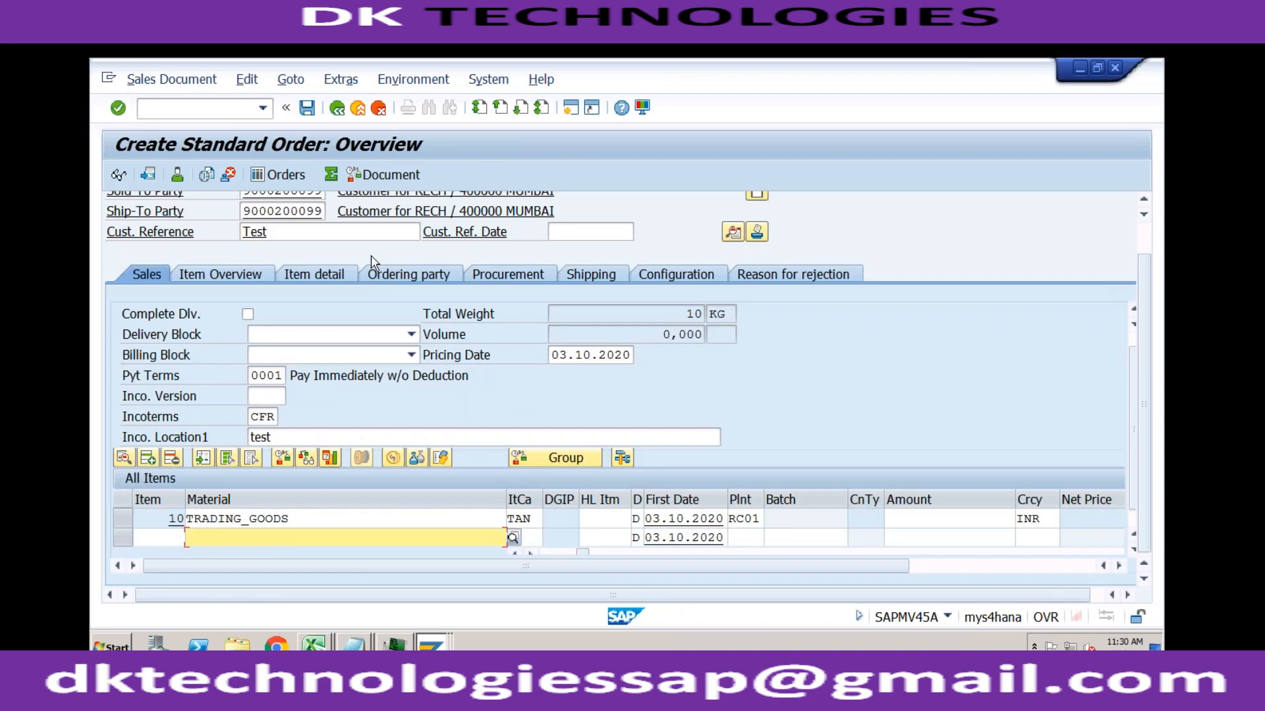
{"action": "left_click", "coordinate": [308, 108]}
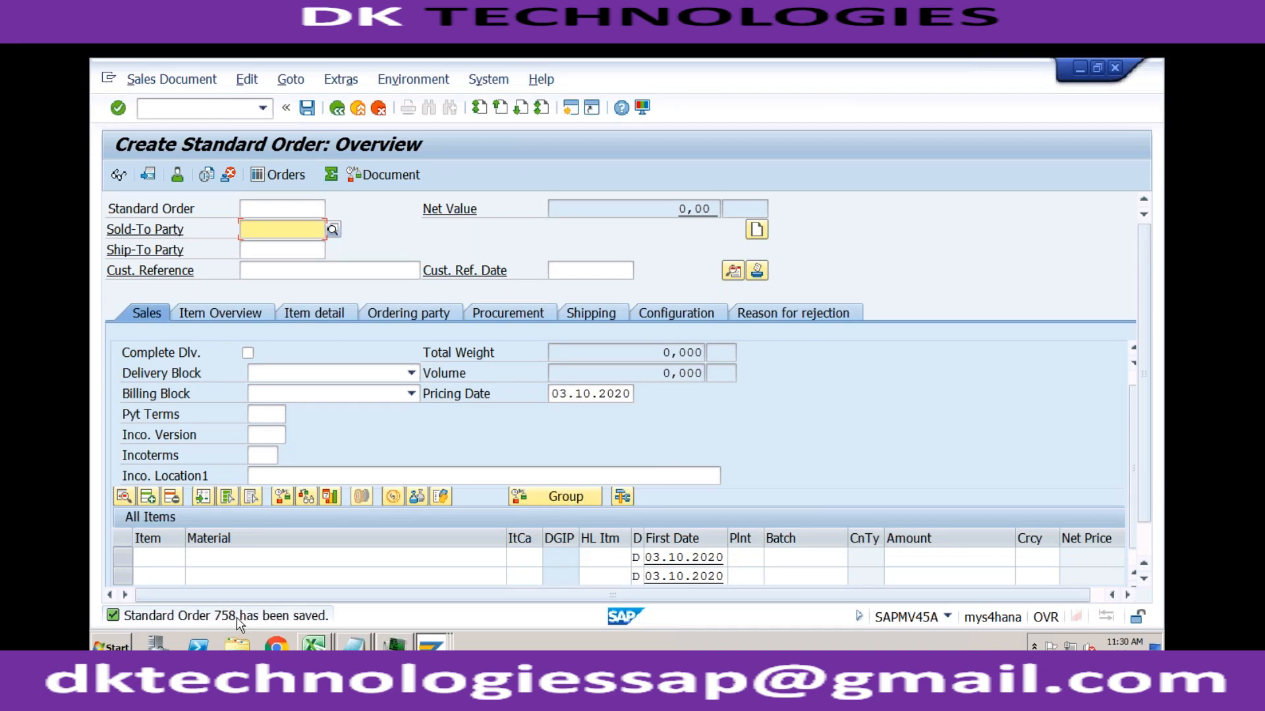
{"action": "left_click", "coordinate": [207, 110]}
{"action": "type", "text": "/n"}
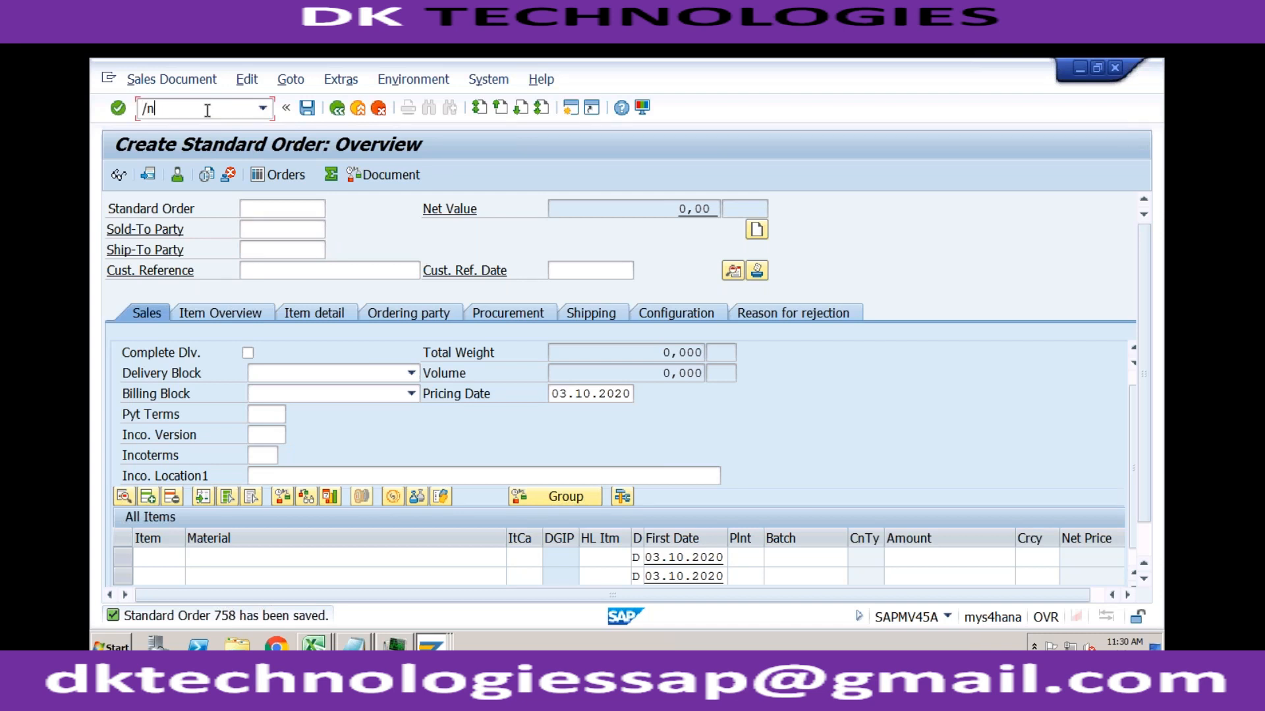
{"action": "key", "text": "BackSpace"}
{"action": "key", "text": "BackSpace"}
{"action": "left_click", "coordinate": [179, 88]}
{"action": "left_click", "coordinate": [179, 139]}
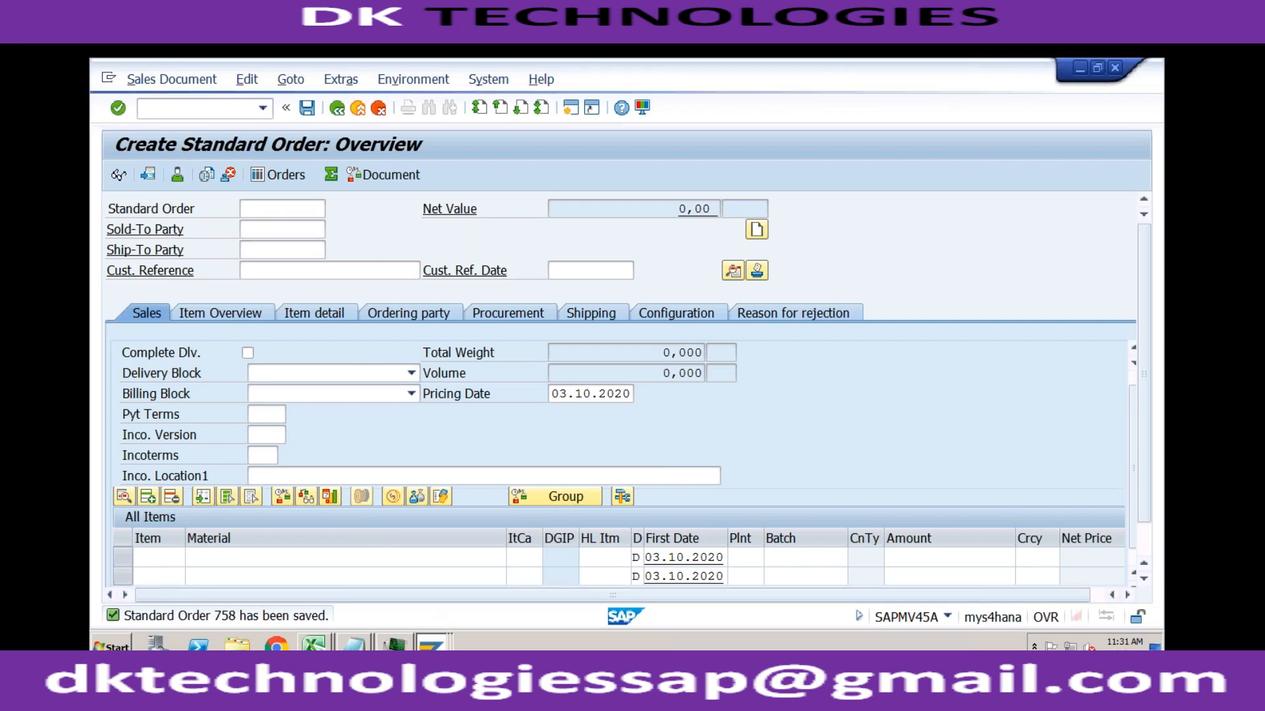
Step: Switch to the condition records session and display the newly saved standard order there
{"action": "left_click", "coordinate": [431, 642]}
{"action": "left_click", "coordinate": [397, 556]}
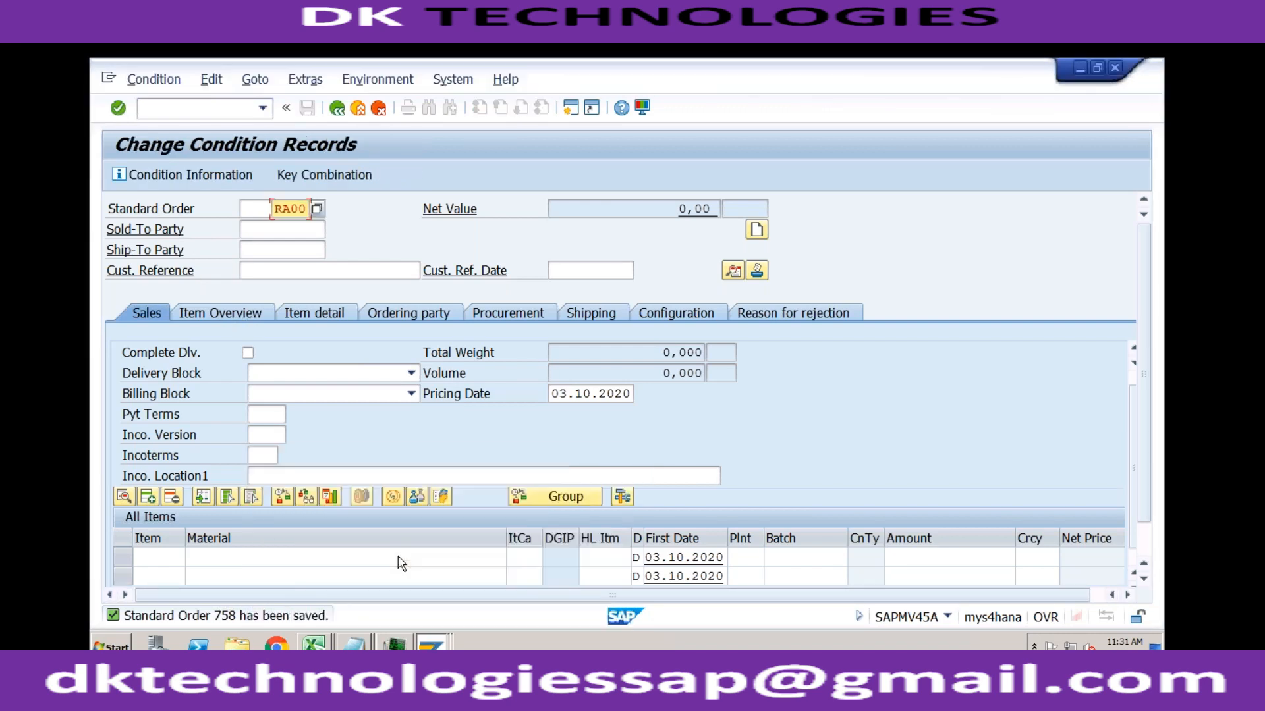
{"action": "left_click", "coordinate": [226, 109]}
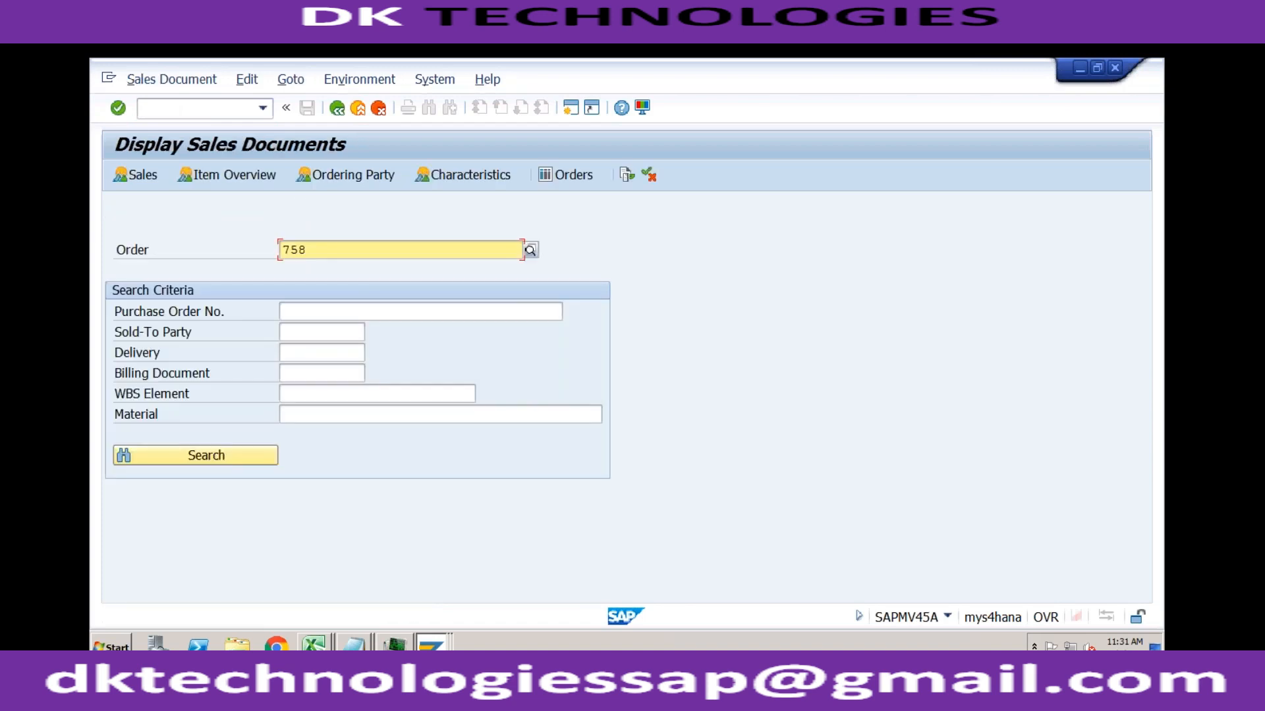
{"action": "key", "text": "Return"}
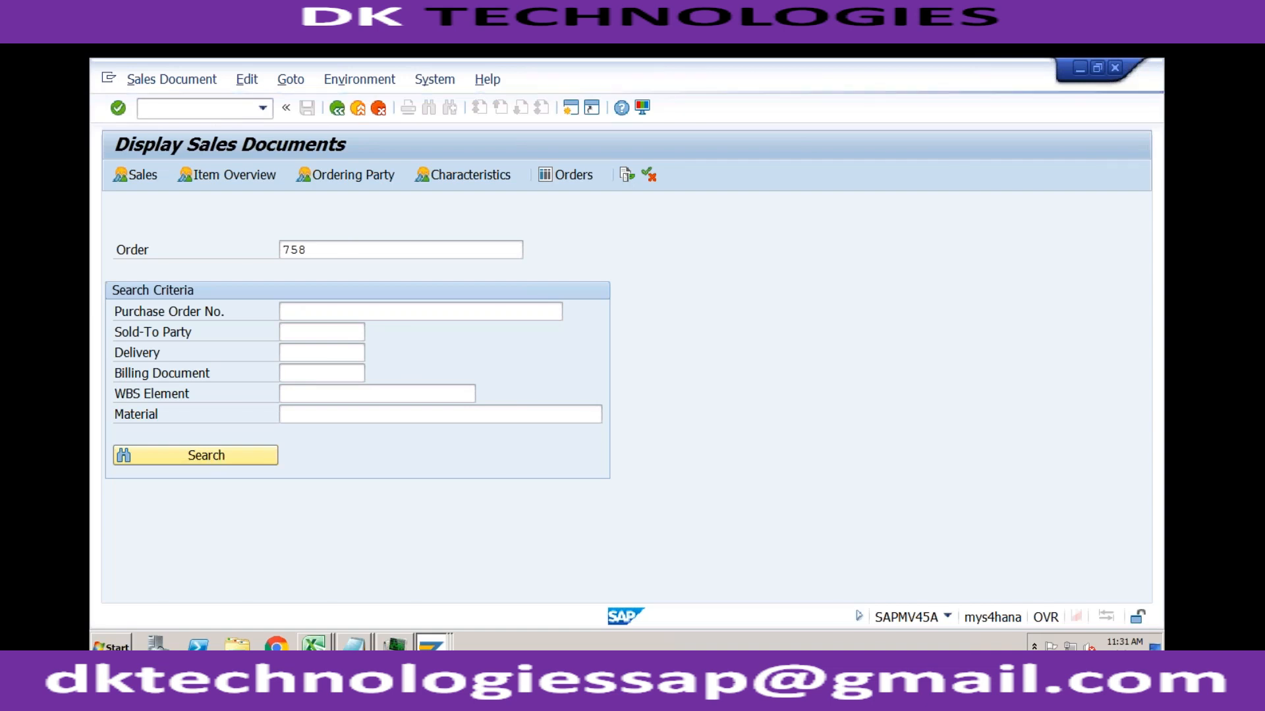
{"action": "key", "text": "Return"}
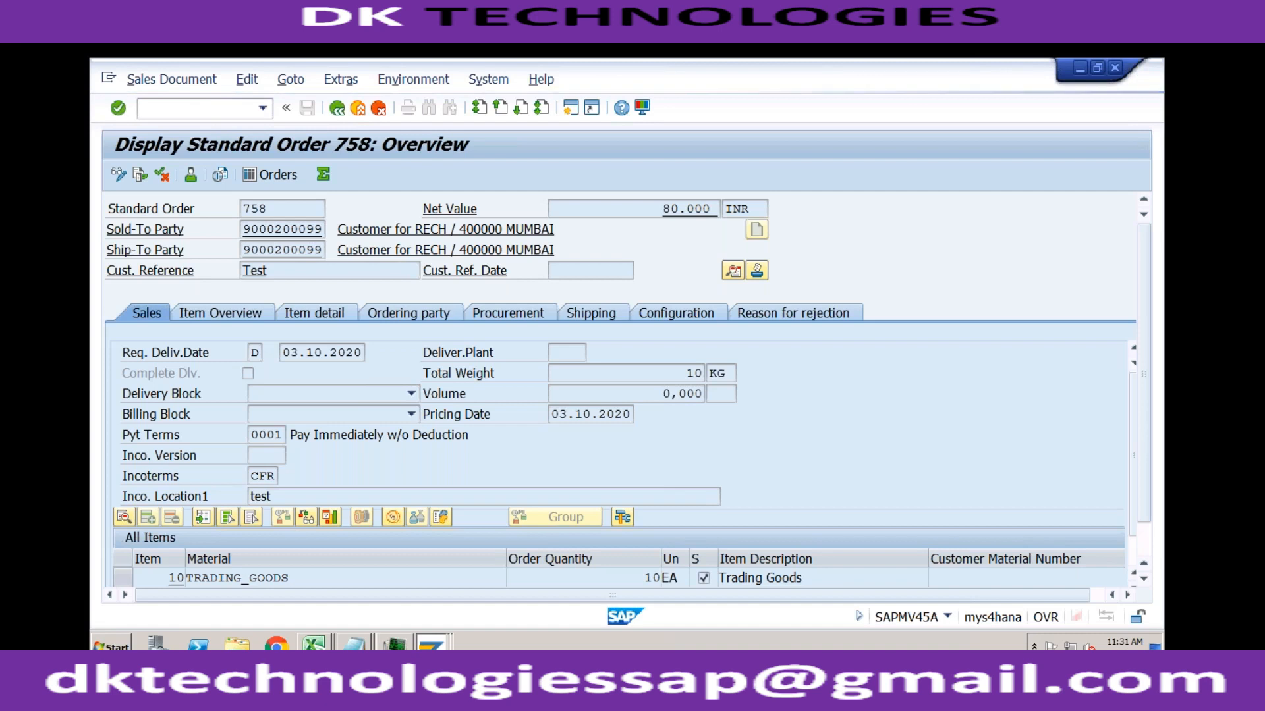
Step: Inspect the pricing conditions of item 10 TRADING_GOODS and its schedule lines' delivery dates and confirmed quantities
{"action": "double_click", "coordinate": [380, 577]}
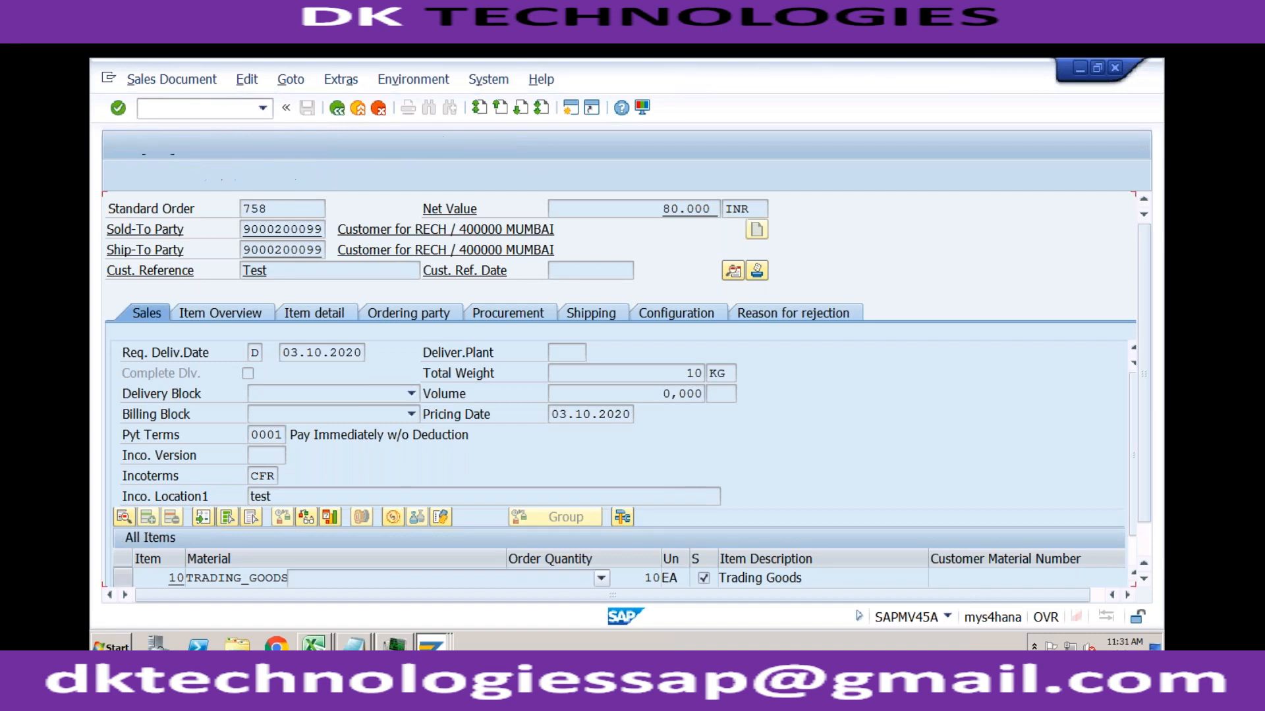
{"action": "left_click", "coordinate": [488, 297]}
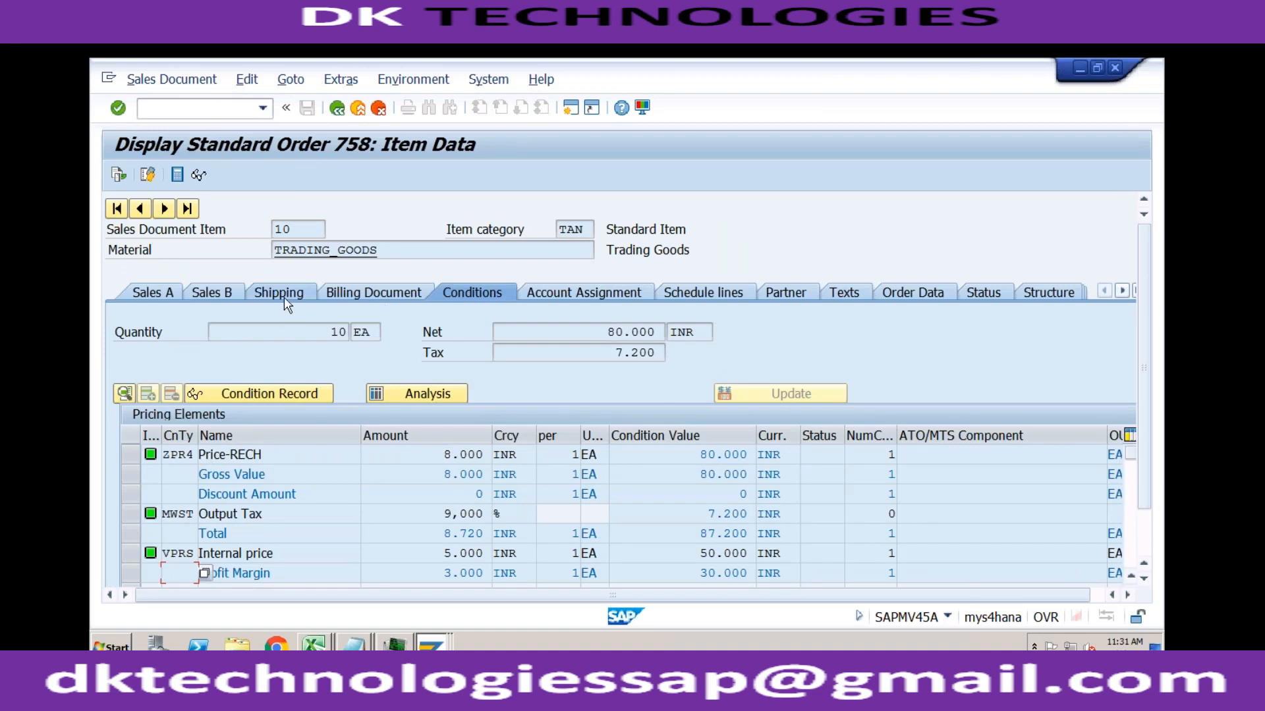
{"action": "left_click", "coordinate": [691, 292]}
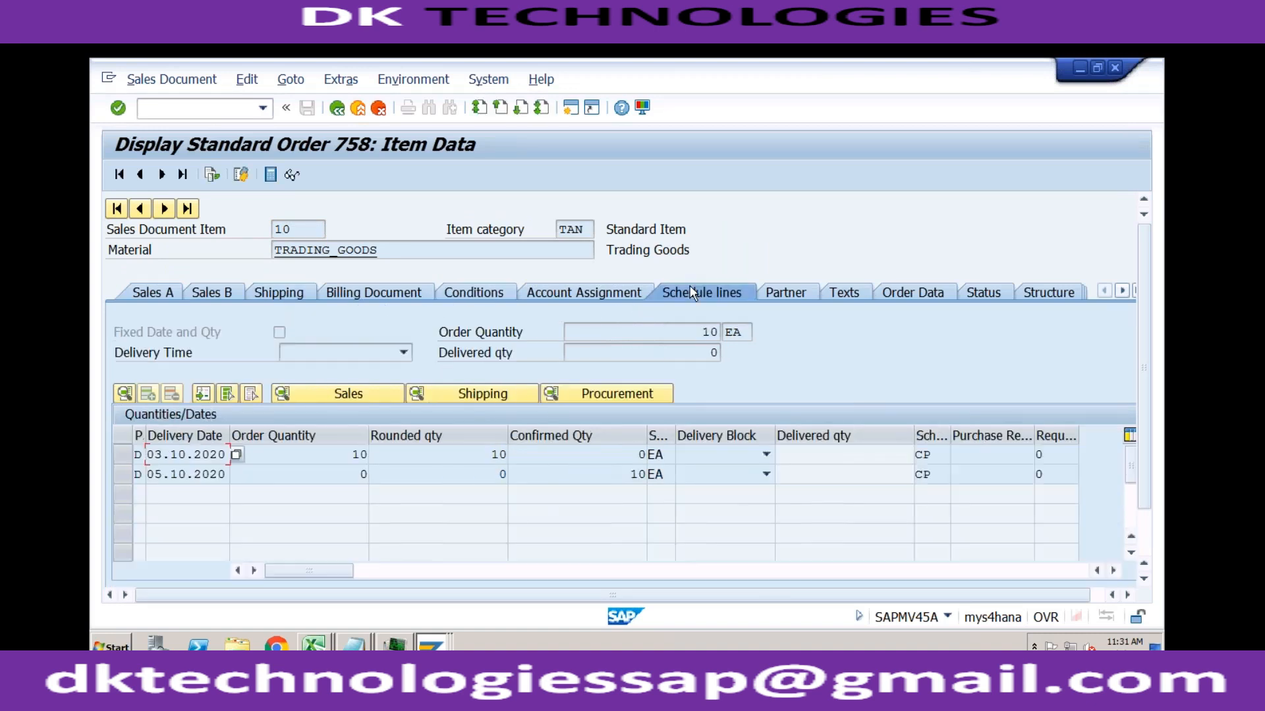
{"action": "left_click", "coordinate": [354, 464]}
{"action": "left_click", "coordinate": [165, 474]}
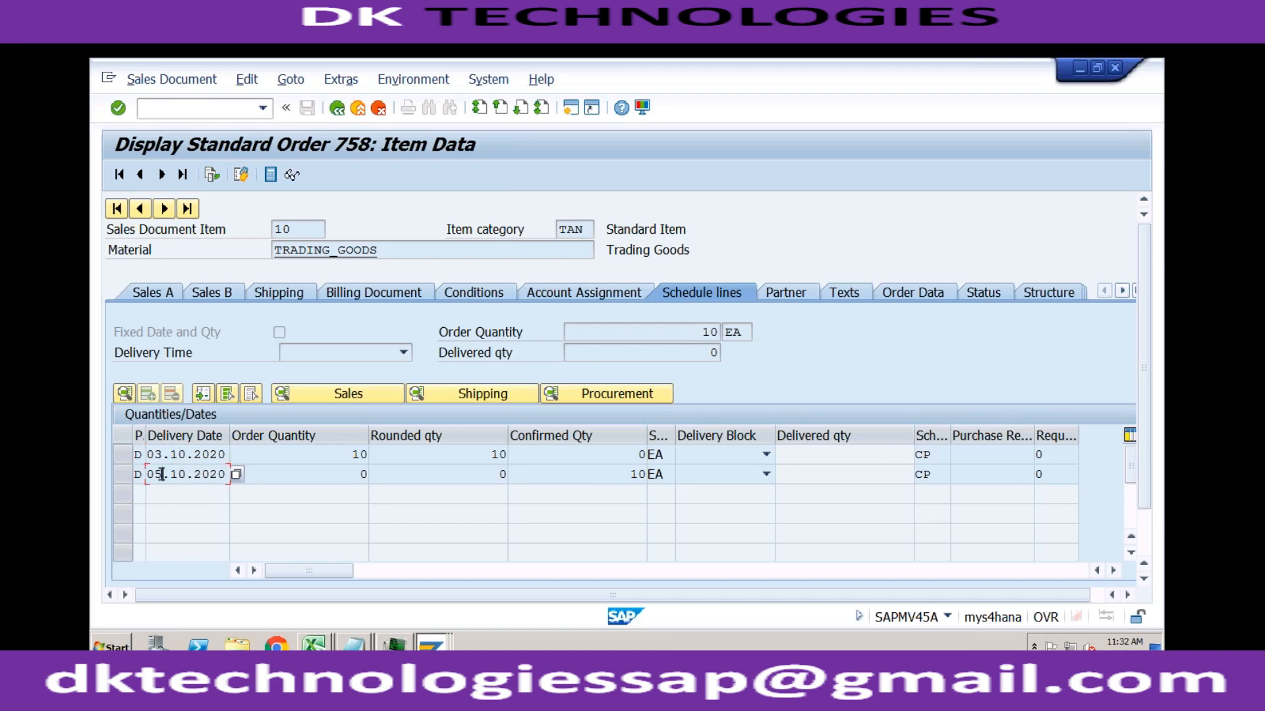
{"action": "left_click", "coordinate": [562, 477]}
Step: Open transaction VL01N to create an outbound delivery with reference to the saved standard order
{"action": "left_click", "coordinate": [234, 114]}
{"action": "type", "text": "/nvl01n"}
{"action": "key", "text": "Return"}
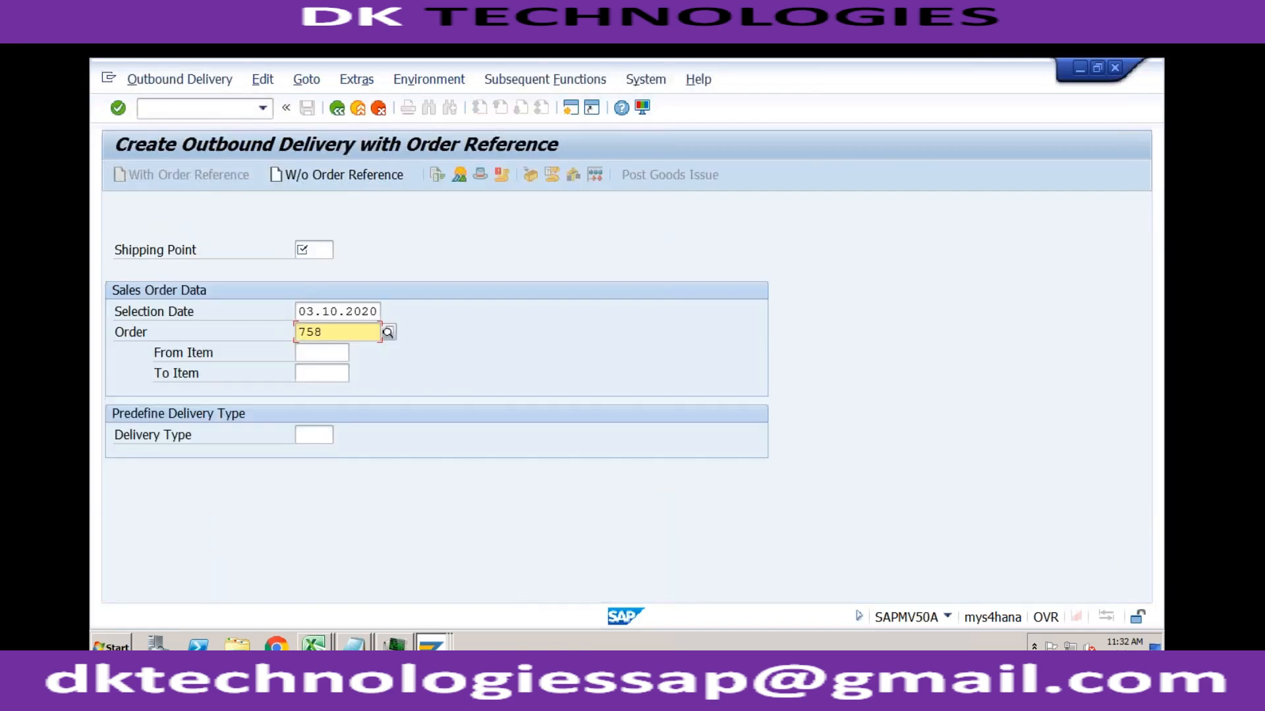
Step: Enter shipping point RC01 and try to create the order's delivery with selection date 03.10.2020
{"action": "left_click", "coordinate": [305, 248]}
{"action": "type", "text": "RECH"}
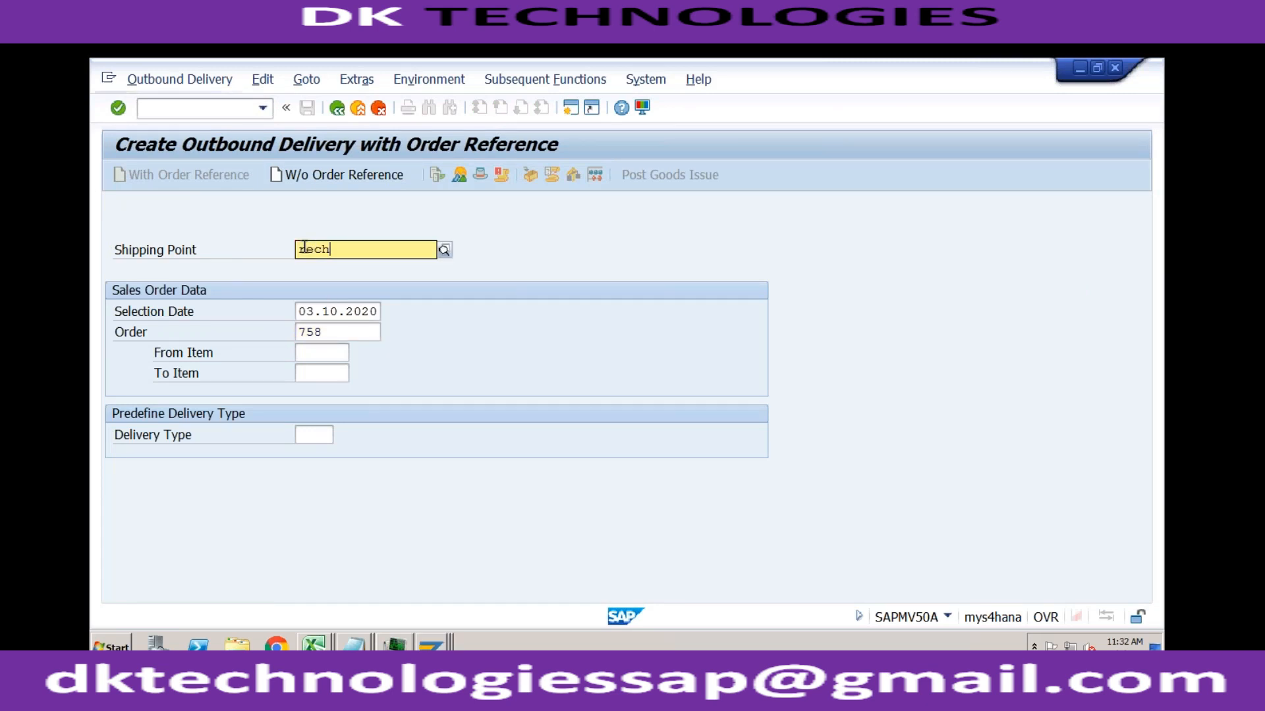
{"action": "key", "text": "Return"}
{"action": "key", "text": "shift+Right"}
{"action": "key", "text": "shift+Right"}
{"action": "key", "text": "shift+Right"}
{"action": "key", "text": "shift+Right"}
{"action": "type", "text": "rc0"}
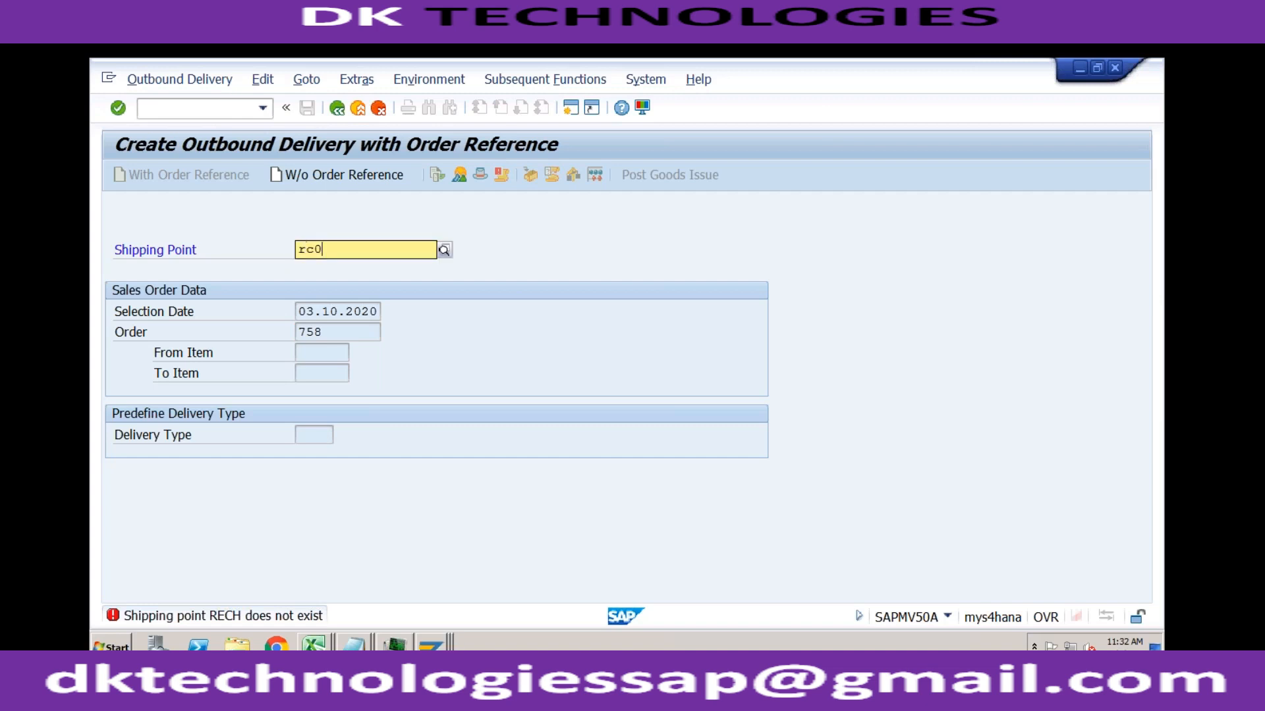
{"action": "type", "text": "1"}
{"action": "key", "text": "Return"}
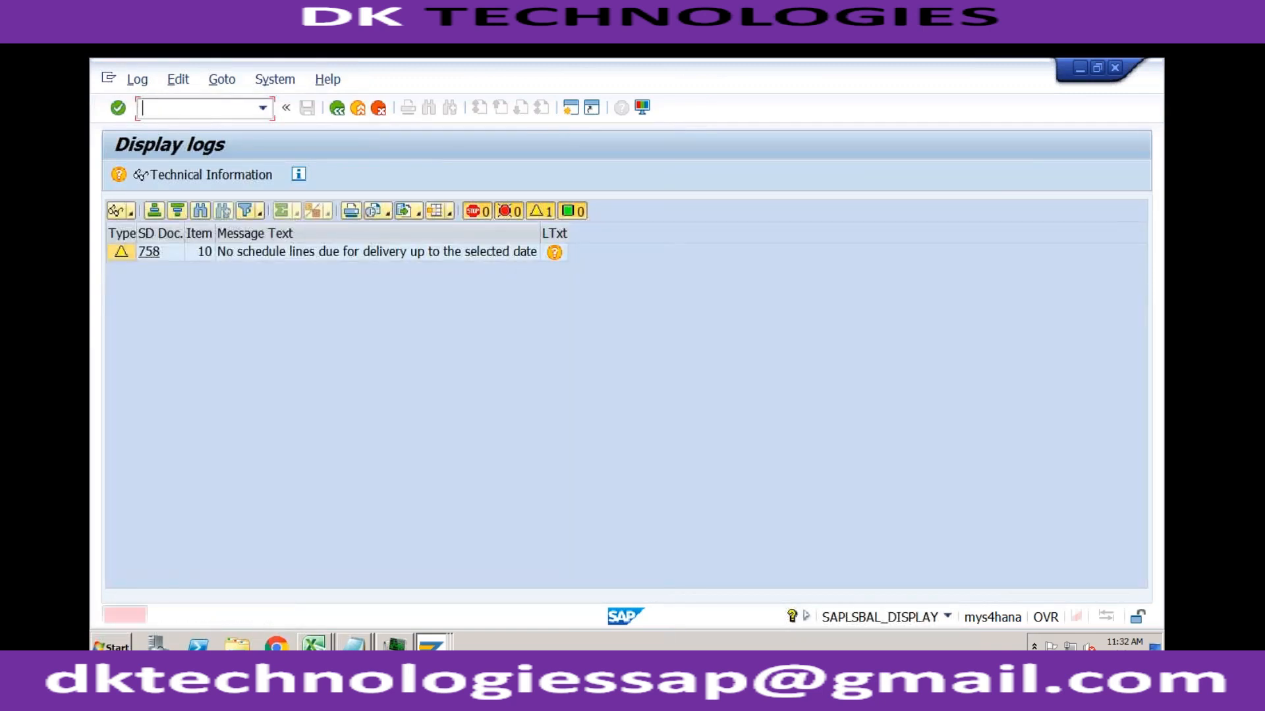
Step: Leave the delivery log, set the selection date to 05.10.2020 and create the outbound delivery
{"action": "left_click", "coordinate": [336, 108]}
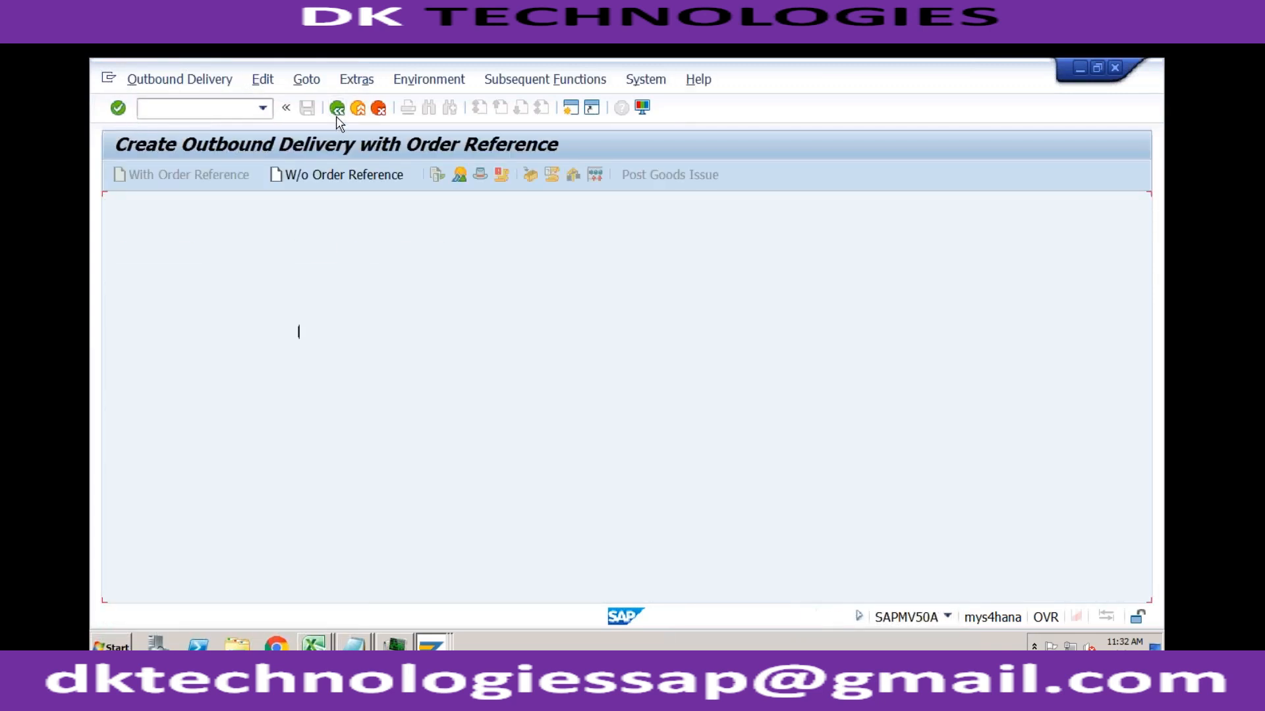
{"action": "left_click", "coordinate": [310, 311]}
{"action": "double_click", "coordinate": [310, 311]}
{"action": "left_click", "coordinate": [311, 311]}
{"action": "type", "text": "5.10.2020"}
{"action": "key", "text": "Return"}
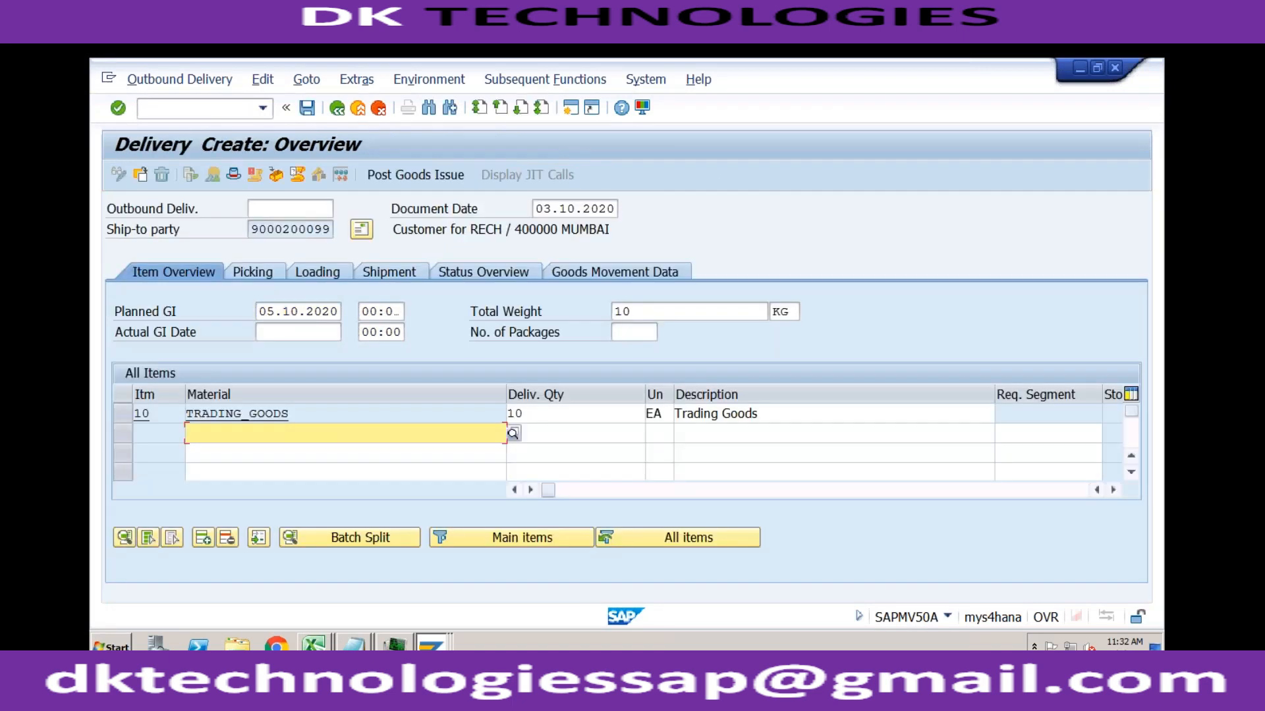
Step: Pick the TRADING_GOODS delivery item from storage location S001 with a picked quantity of 10
{"action": "left_click", "coordinate": [272, 275]}
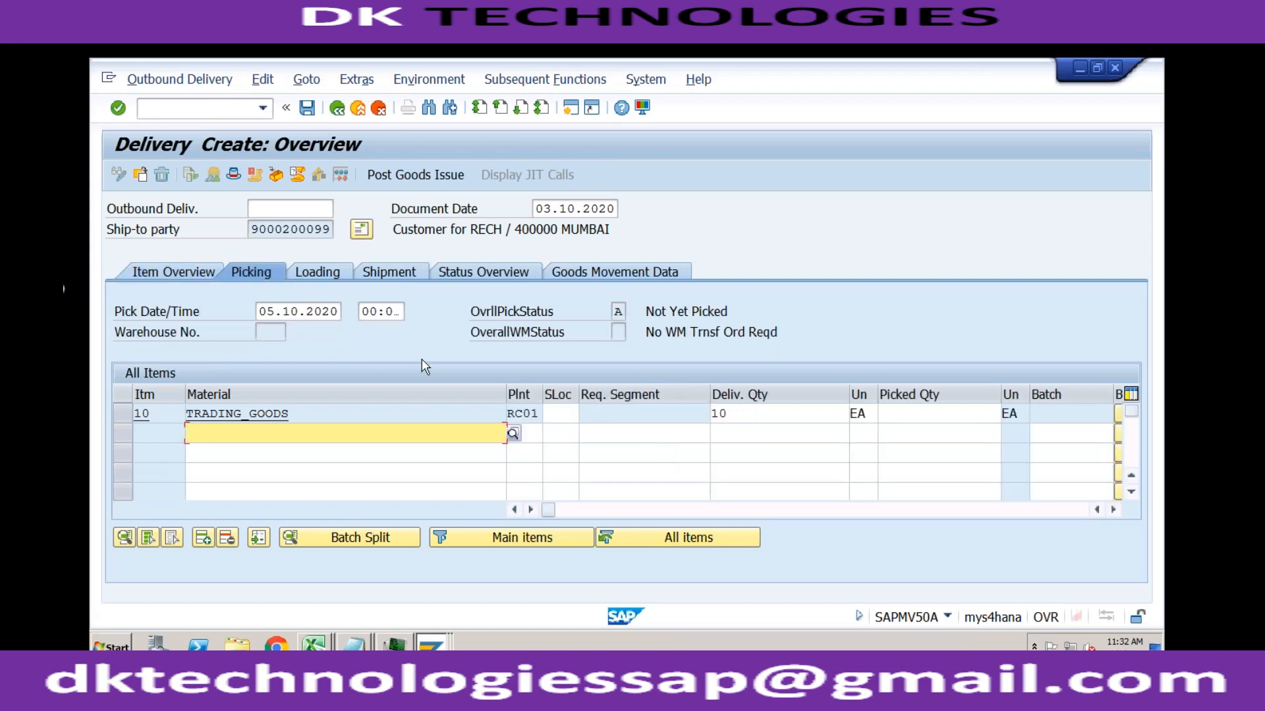
{"action": "left_click", "coordinate": [558, 413]}
{"action": "type", "text": "s"}
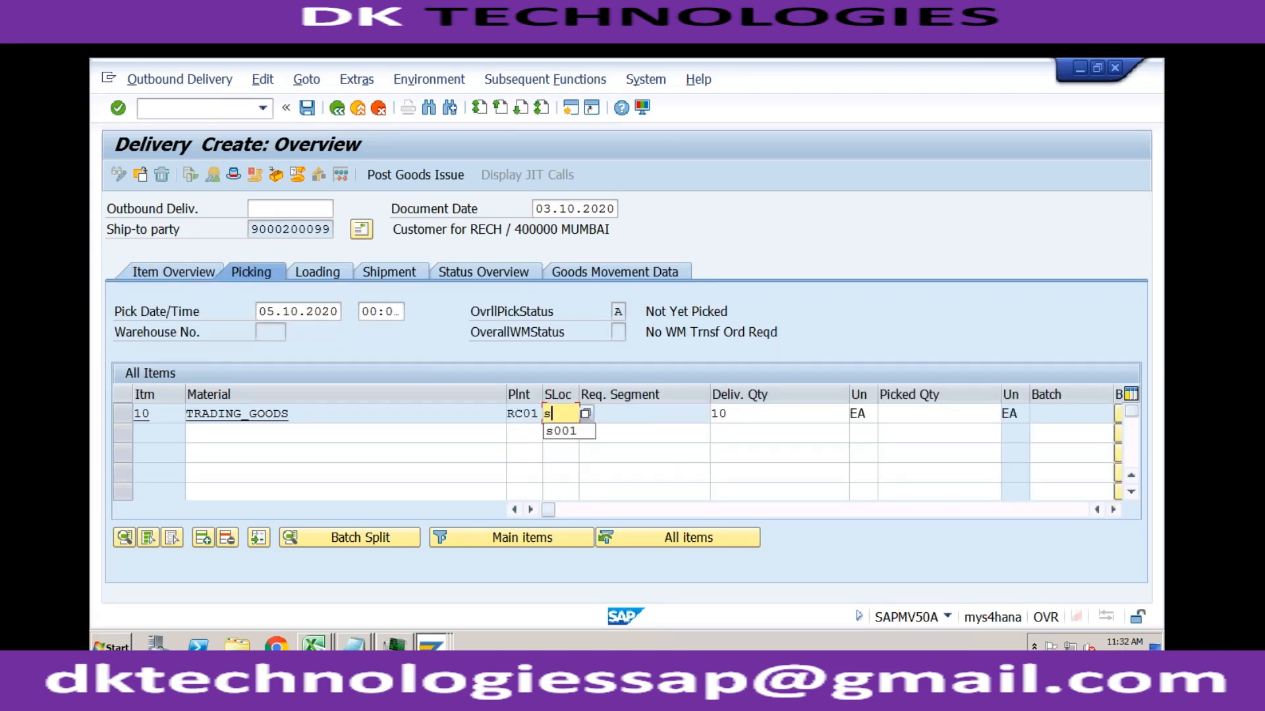
{"action": "type", "text": "001"}
{"action": "key", "text": "Tab"}
{"action": "key", "text": "Tab"}
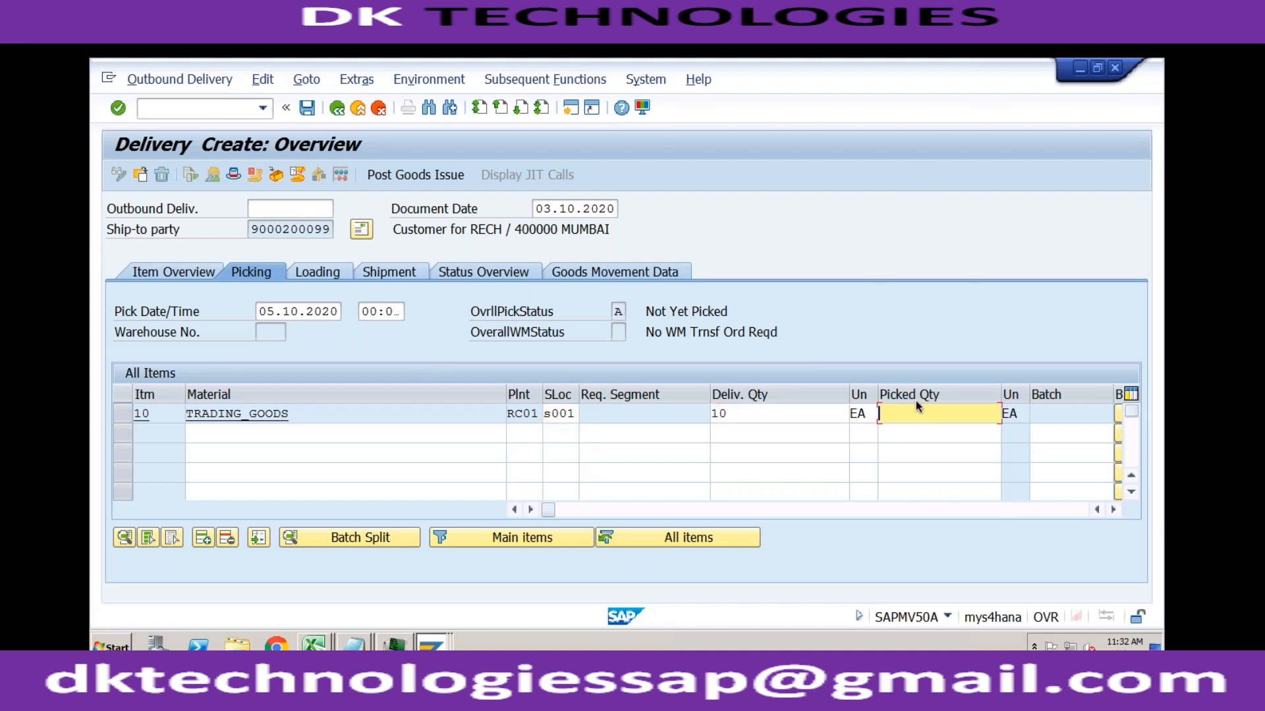
{"action": "type", "text": "10"}
{"action": "key", "text": "Return"}
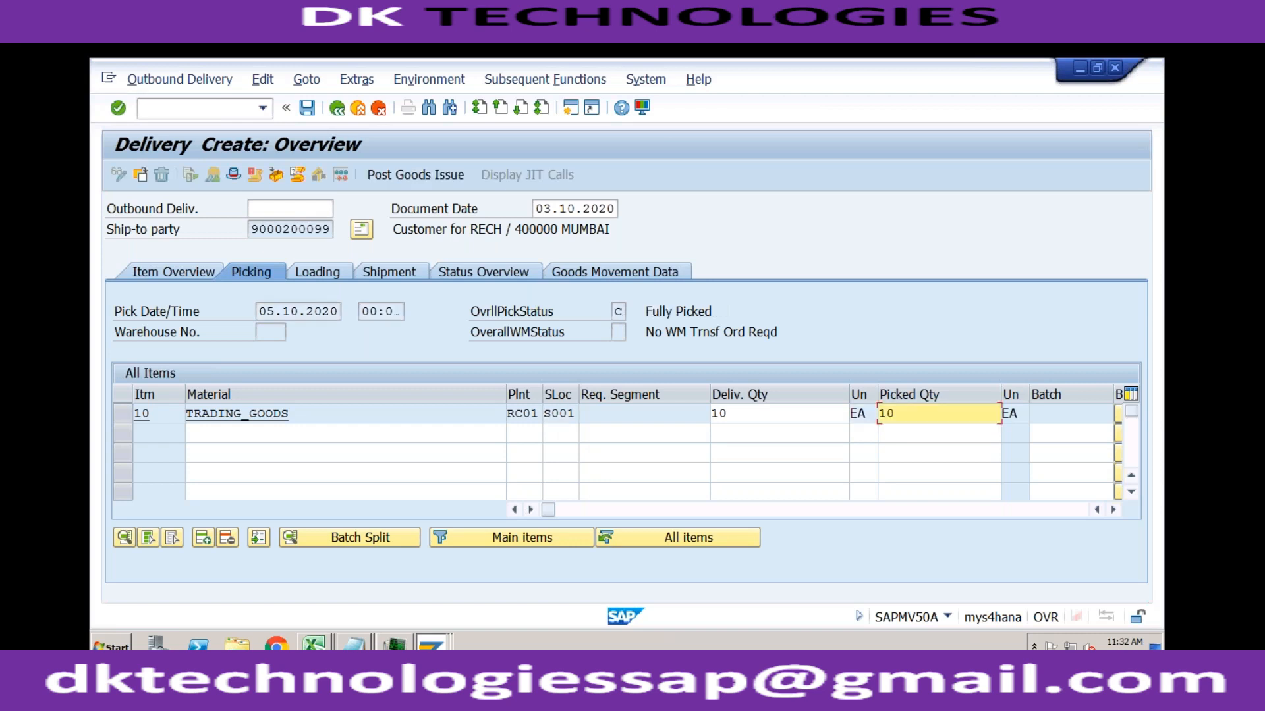
Step: Try to post the goods issue for the delivery and examine the message in the goods movement log
{"action": "left_click", "coordinate": [436, 176]}
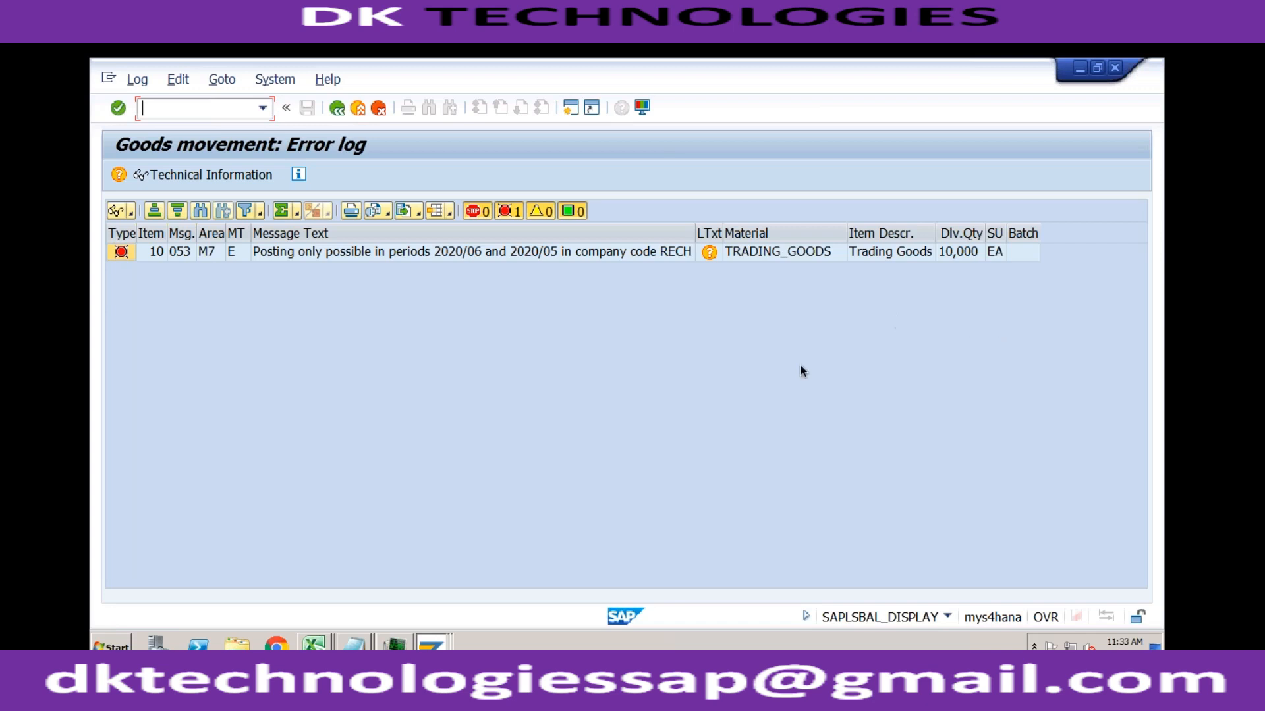
{"action": "left_click", "coordinate": [745, 367]}
{"action": "left_click", "coordinate": [557, 259]}
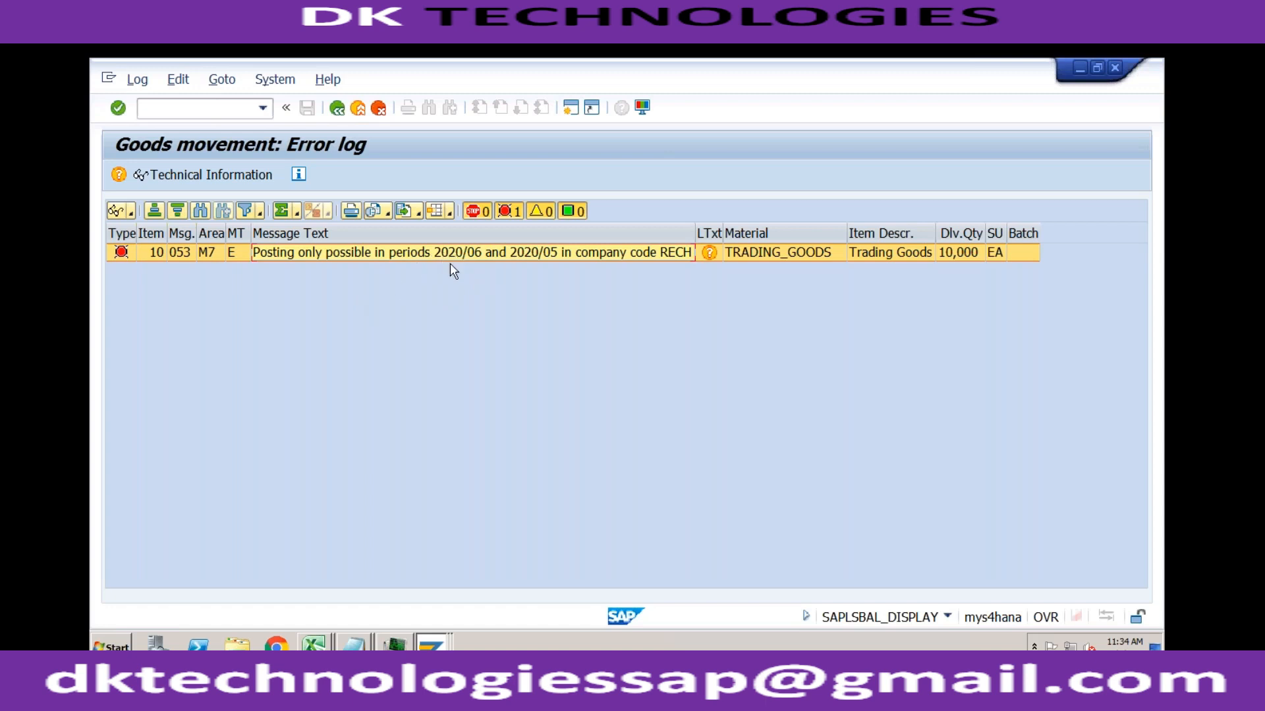
Step: Switch to the Display IMG session and open transaction MMPV for closing material master periods
{"action": "left_click", "coordinate": [570, 109]}
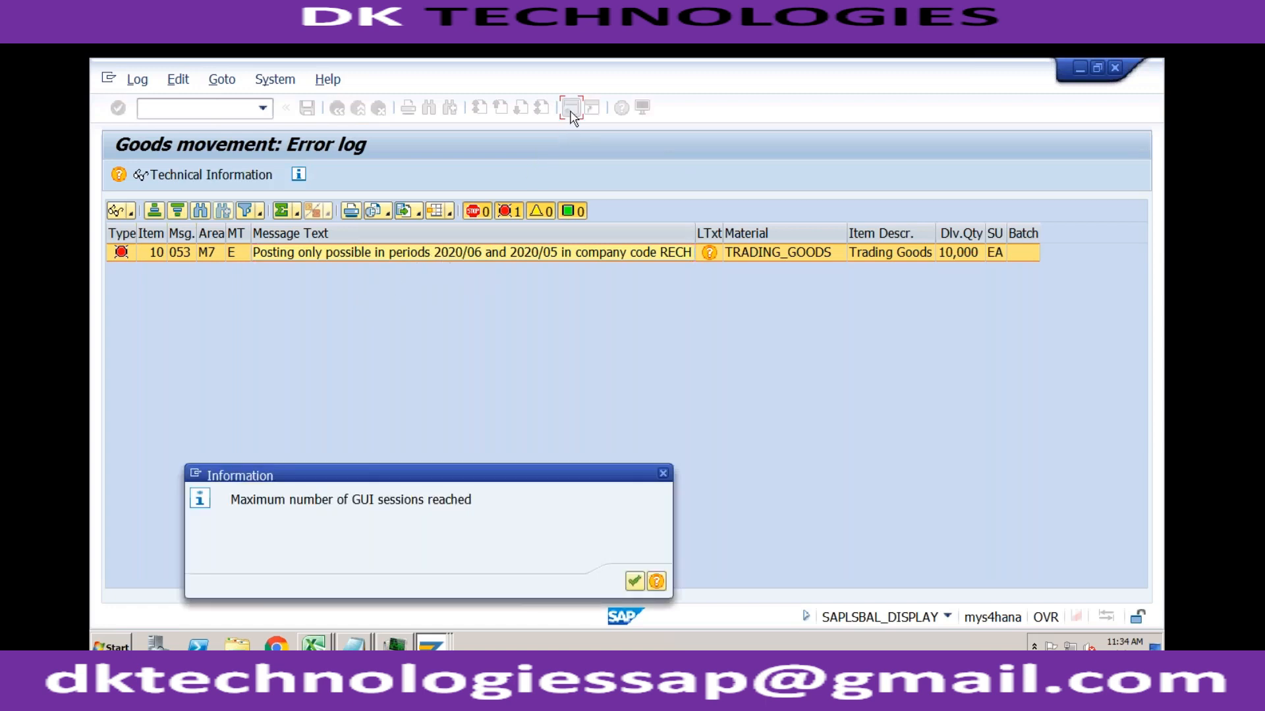
{"action": "left_click", "coordinate": [635, 581]}
{"action": "left_click", "coordinate": [431, 642]}
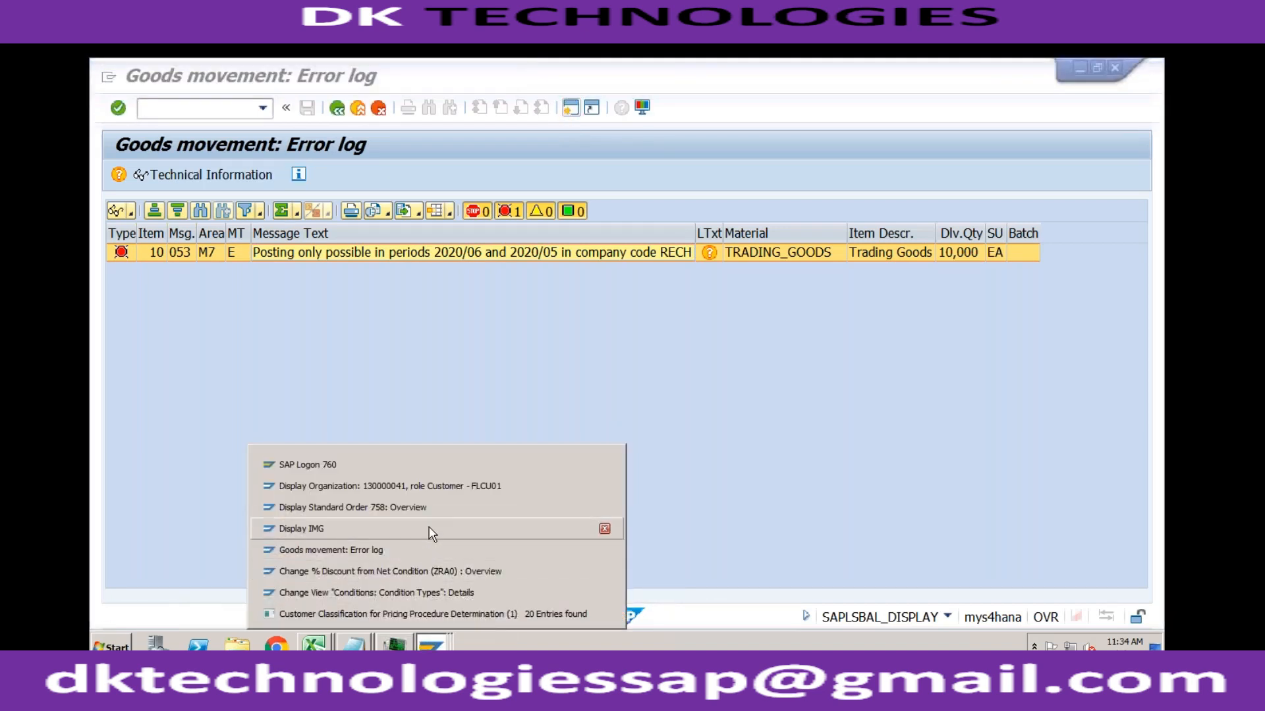
{"action": "left_click", "coordinate": [431, 528]}
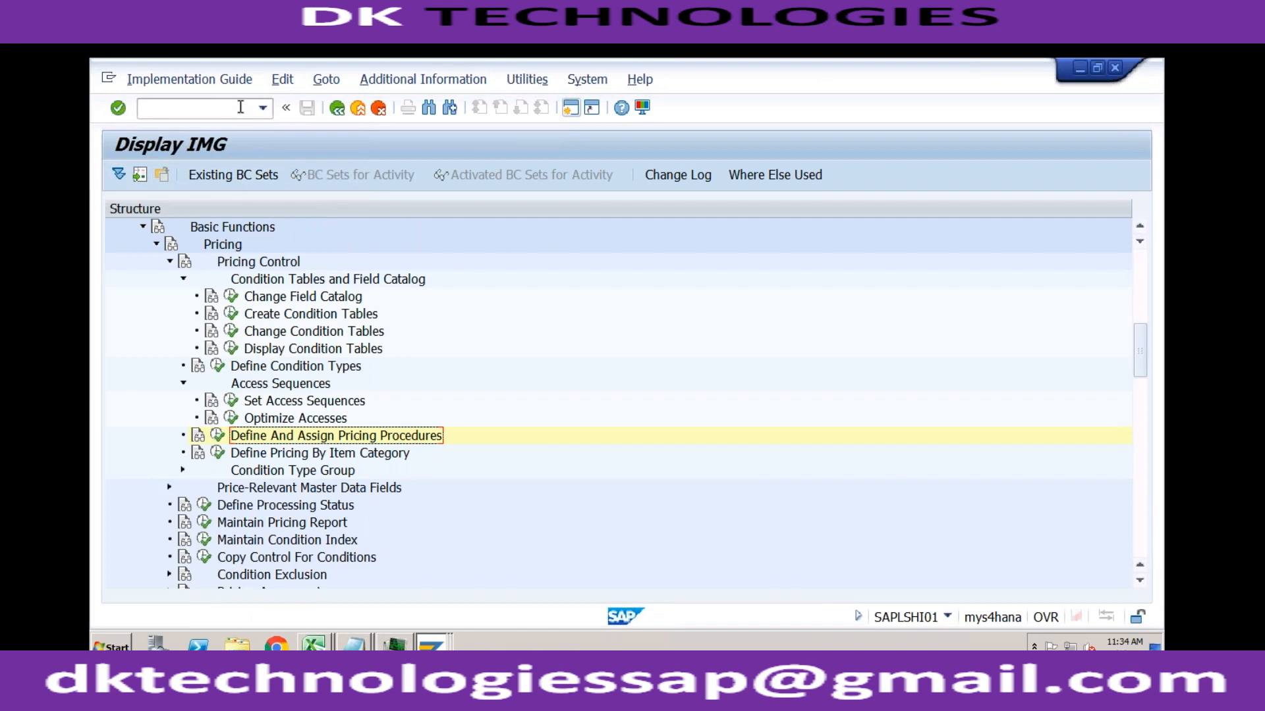
{"action": "type", "text": "/nmmpv"}
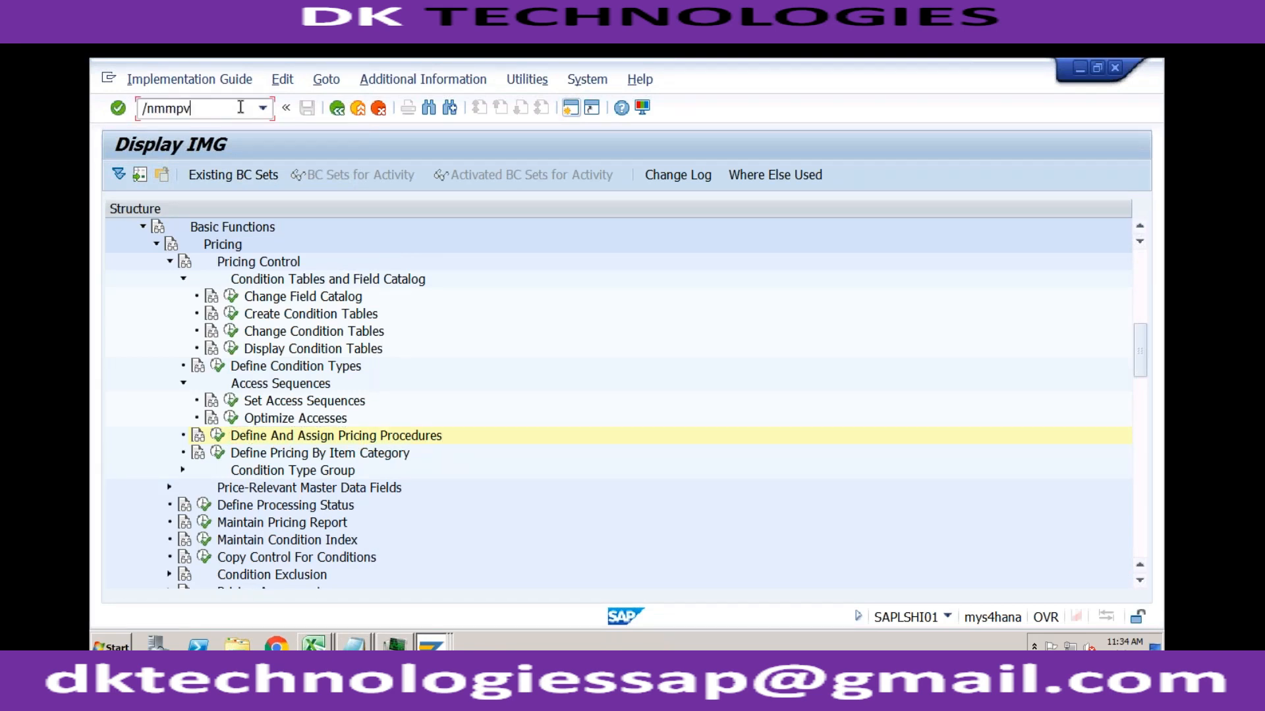
{"action": "key", "text": "Return"}
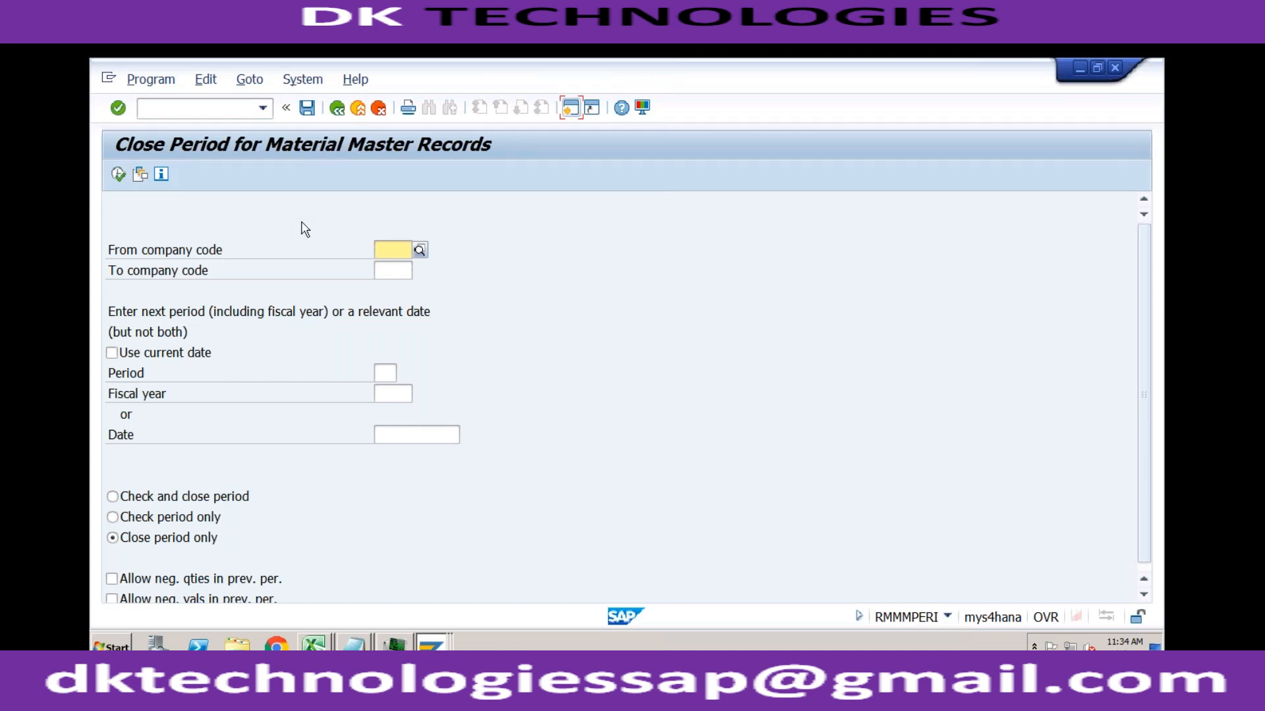
Step: Set the period closing to start from company code RECH with period 7 and fiscal year 2020
{"action": "type", "text": "rech"}
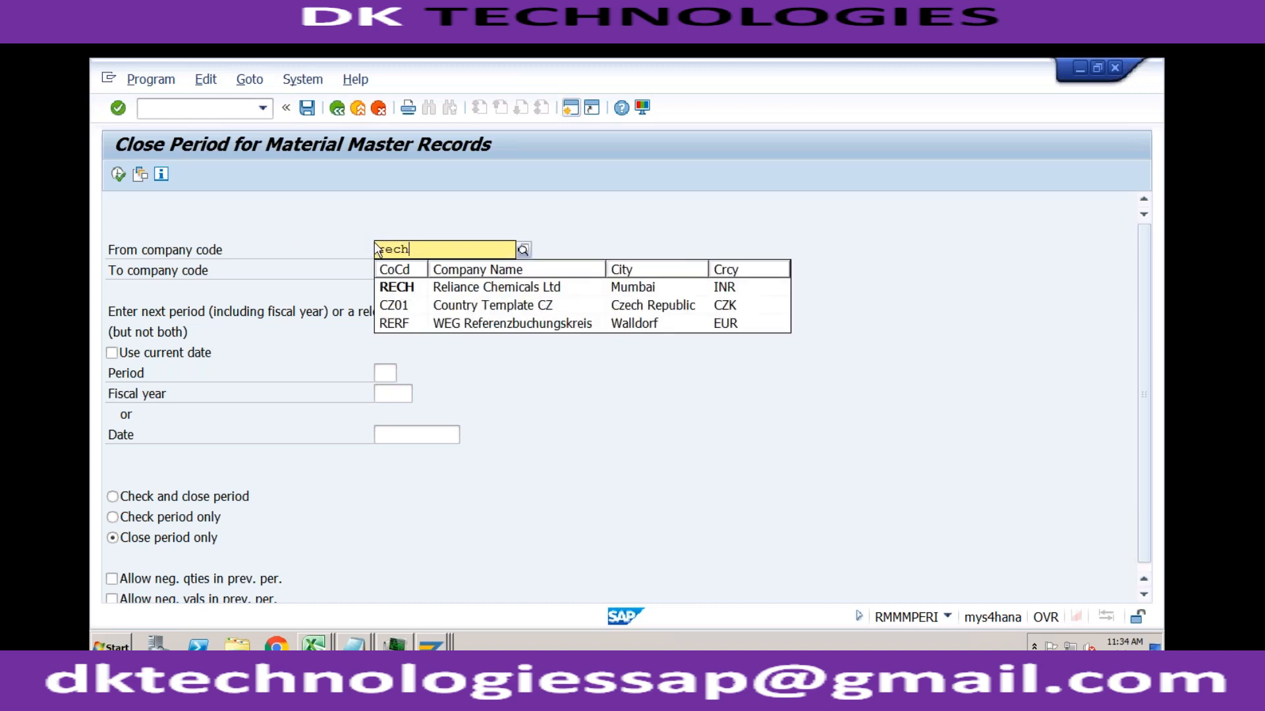
{"action": "left_click", "coordinate": [398, 287]}
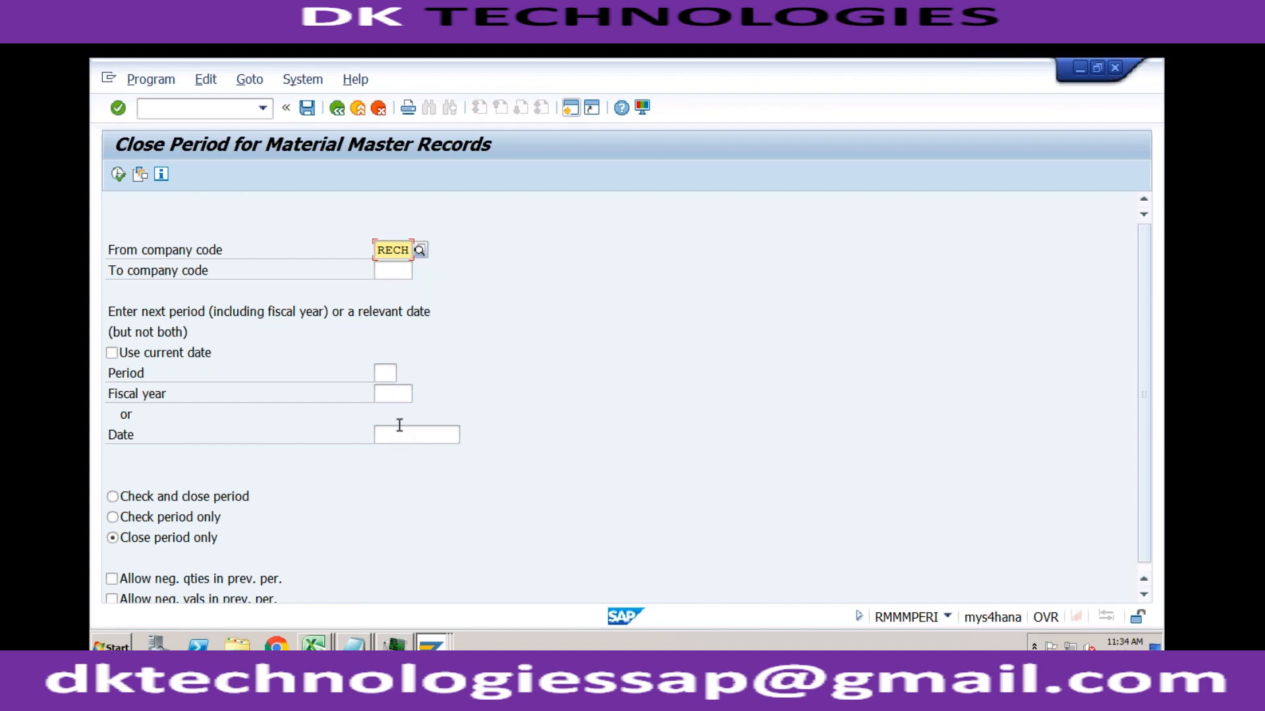
{"action": "left_click", "coordinate": [389, 374]}
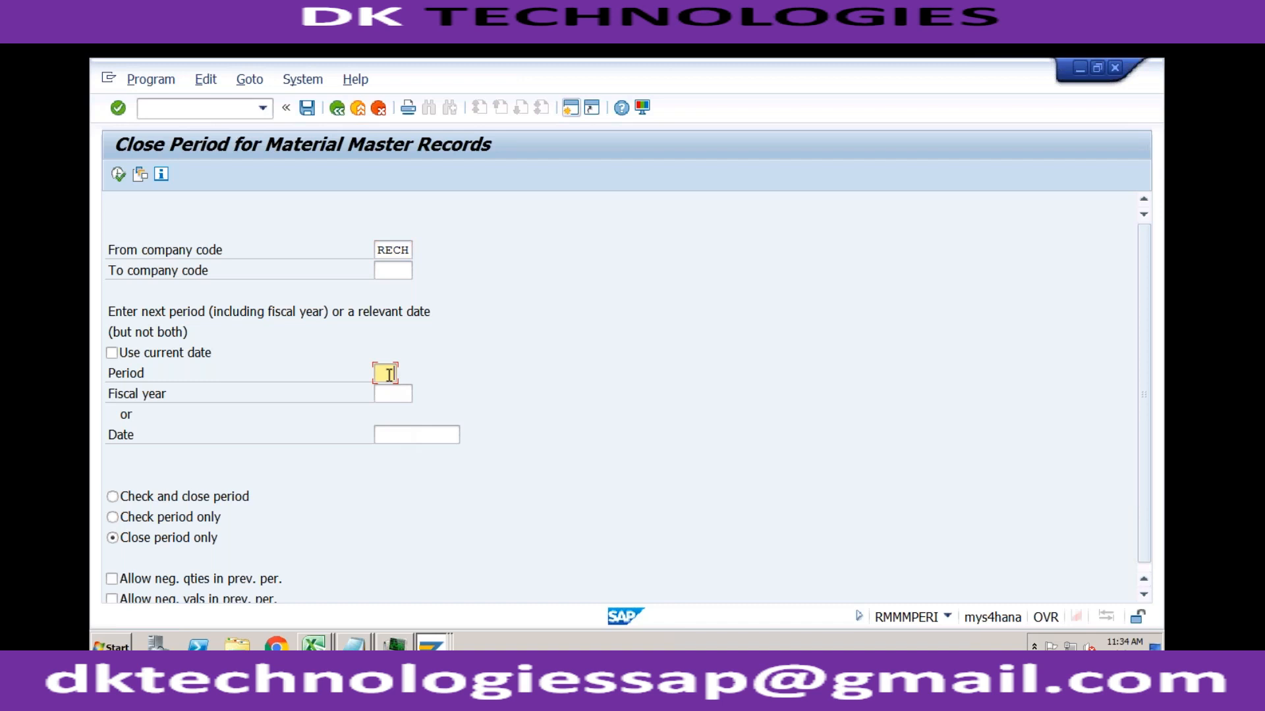
{"action": "type", "text": "7"}
{"action": "left_click", "coordinate": [387, 394]}
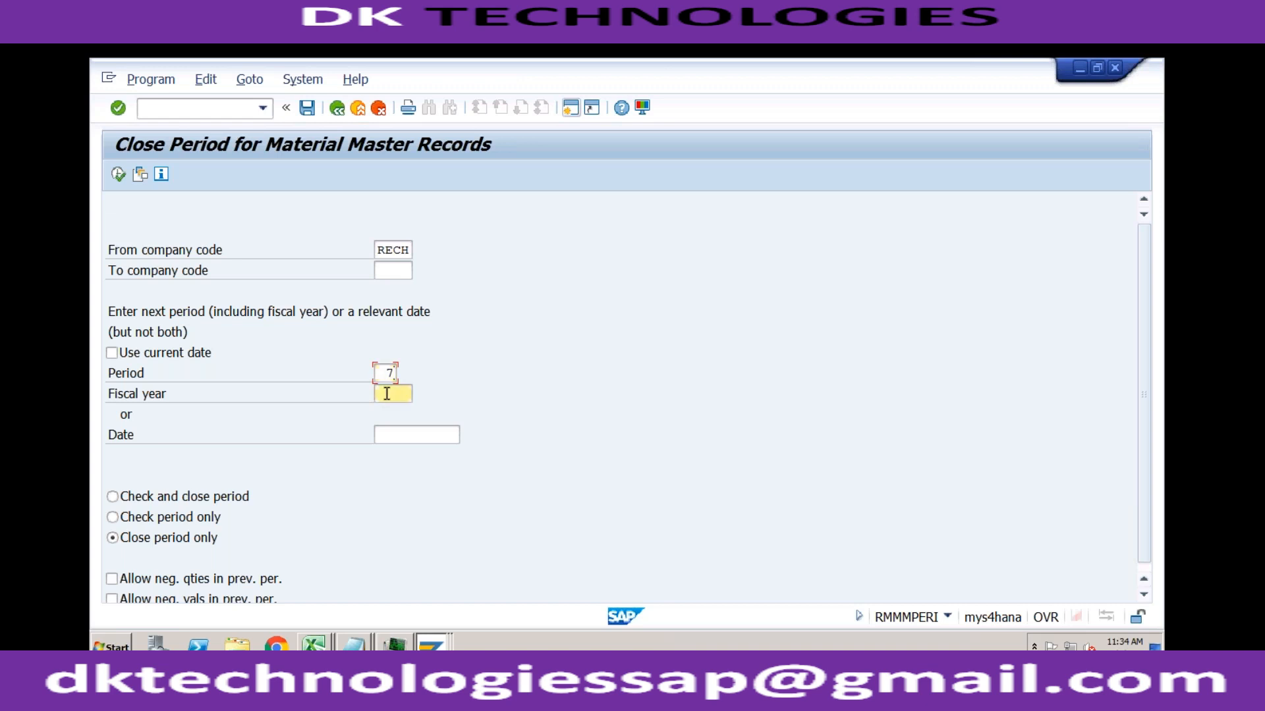
{"action": "type", "text": "20"}
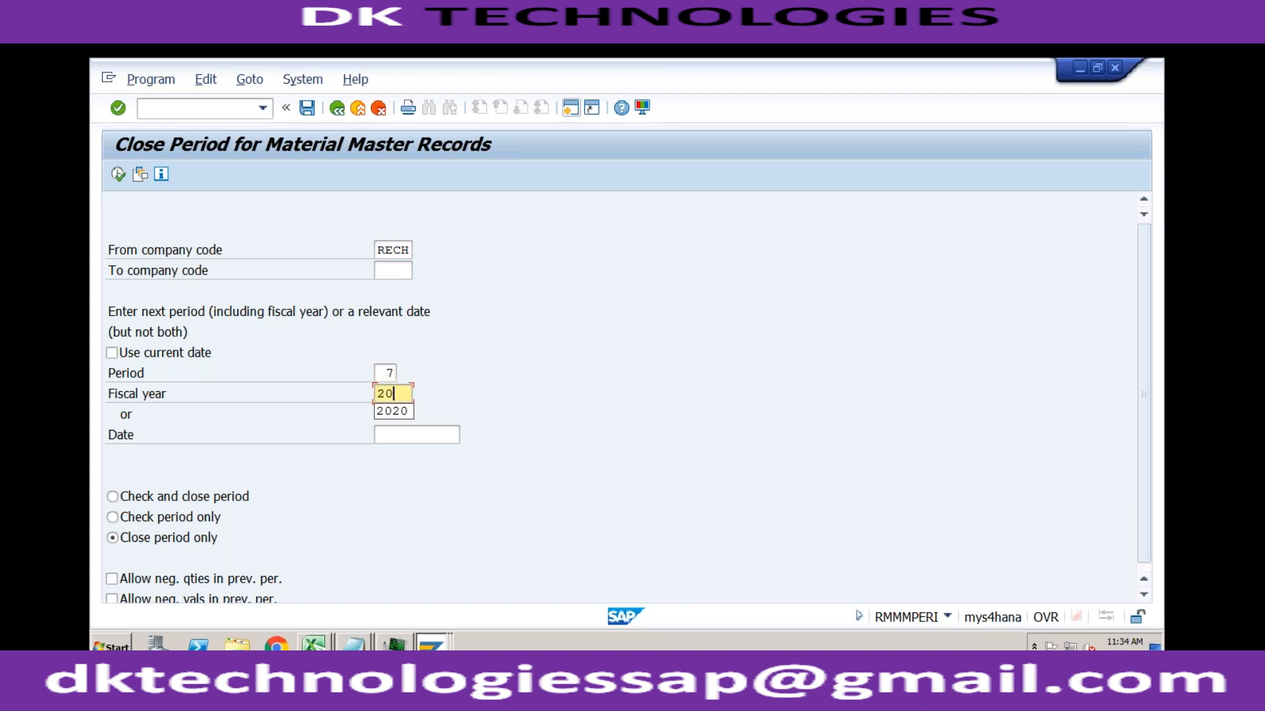